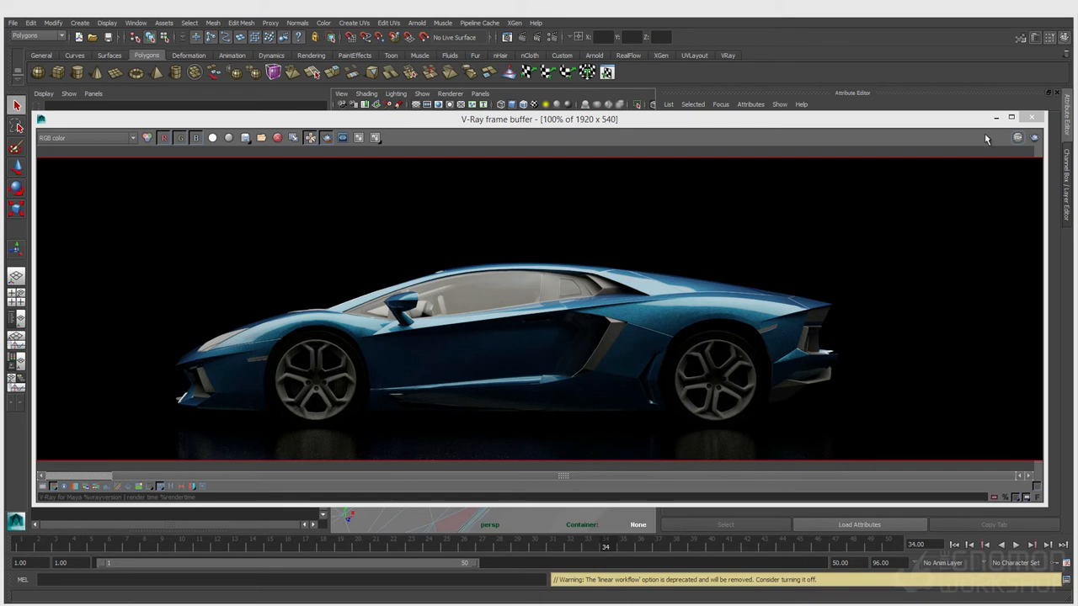
Minimize the V-Ray frame buffer showing the finished blue car render
click(946, 125)
drag(946, 124, 944, 133)
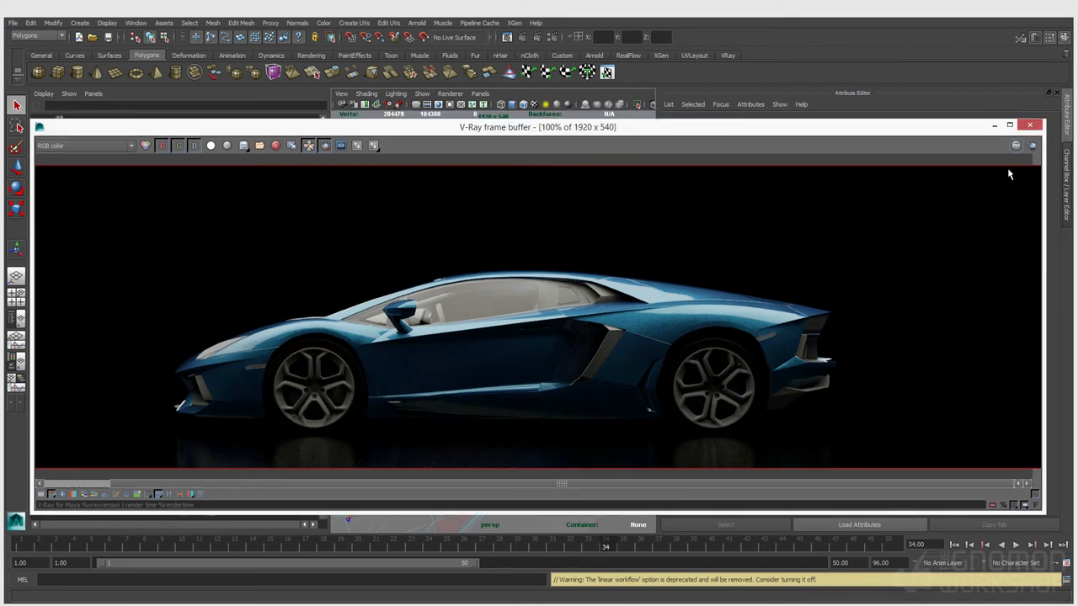
click(996, 128)
Clear the selection and orbit the perspective viewport around the scene
click(503, 294)
right_drag(472, 322, 500, 310)
click(498, 217)
alt+drag(497, 216, 551, 264)
Inspect the ground plane and VRayLightRect1, including its SoftBox texture file
click(531, 341)
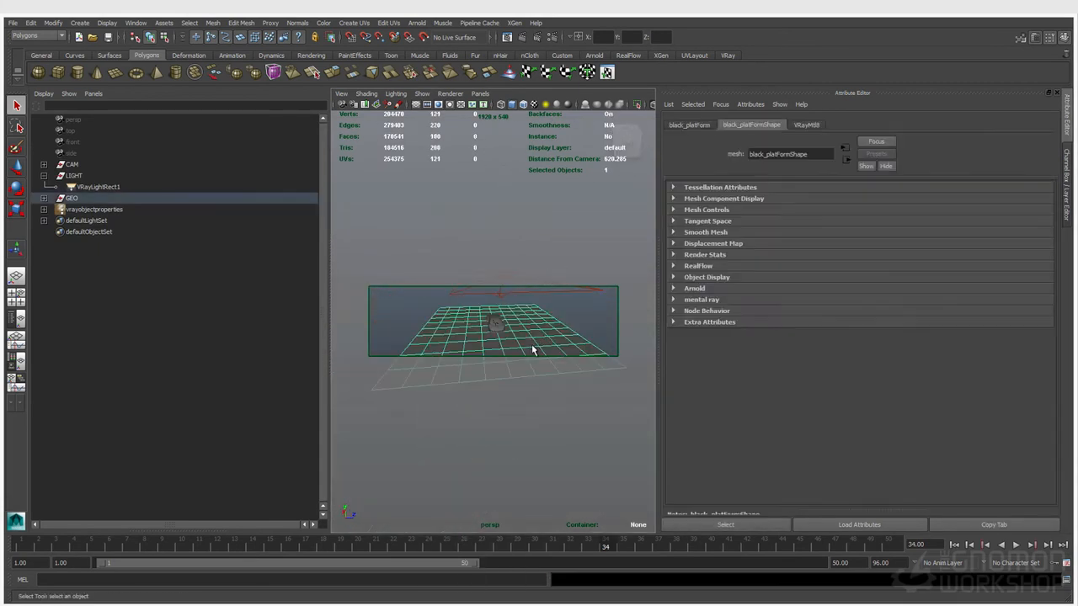
click(523, 299)
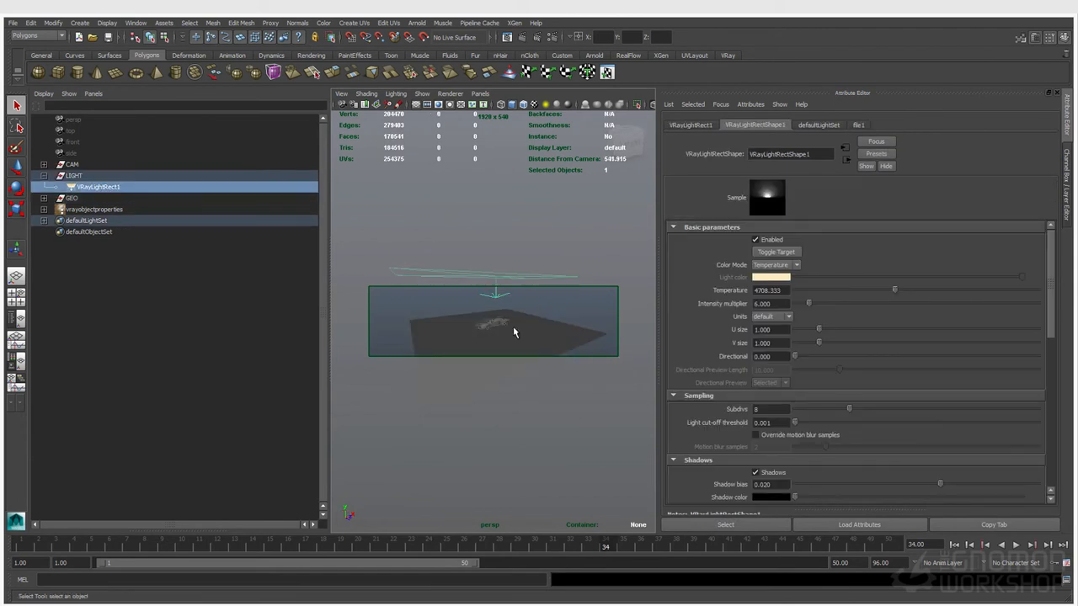
click(858, 125)
click(591, 226)
Look through shotCam in the viewport and select the car body
click(480, 94)
mouse_move(551, 105)
click(582, 115)
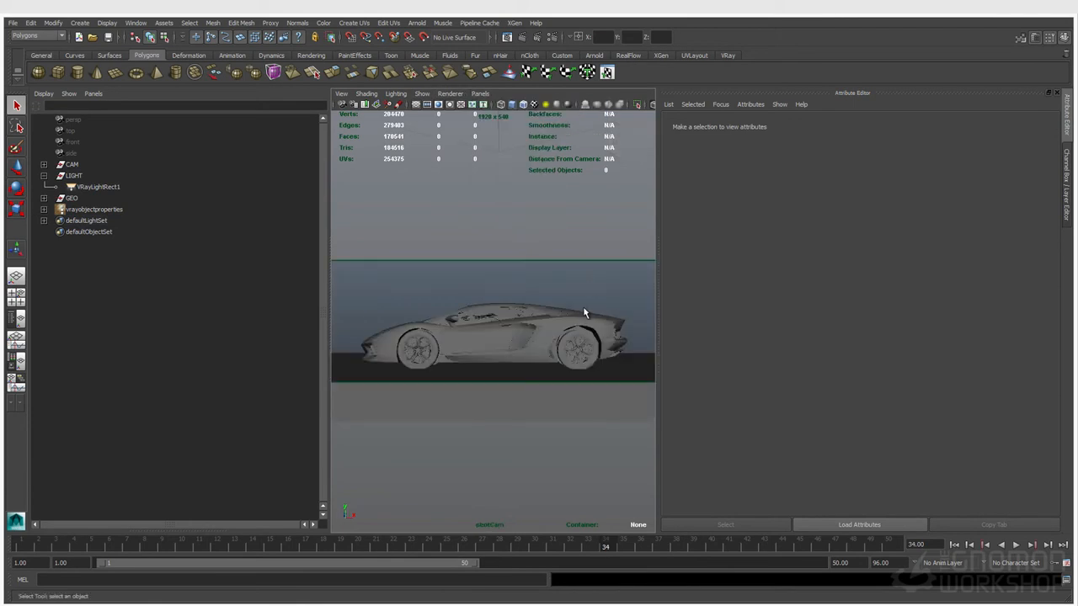
click(560, 341)
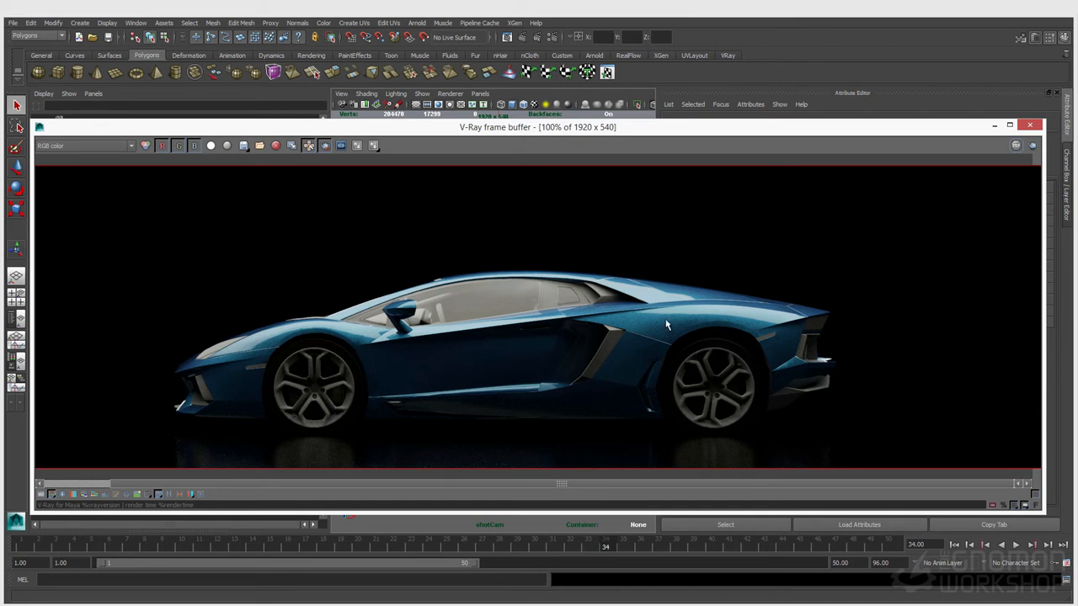
Zoom the V-Ray frame buffer to 200% on the car paint, then move it aside
scroll(656, 330, up, 1)
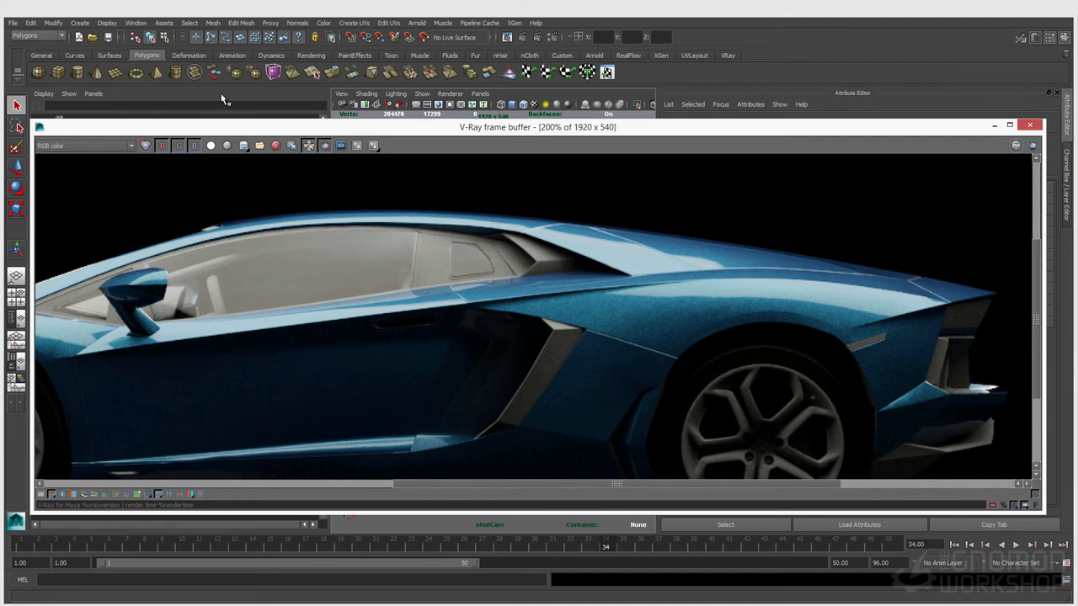
drag(267, 129, 0, 112)
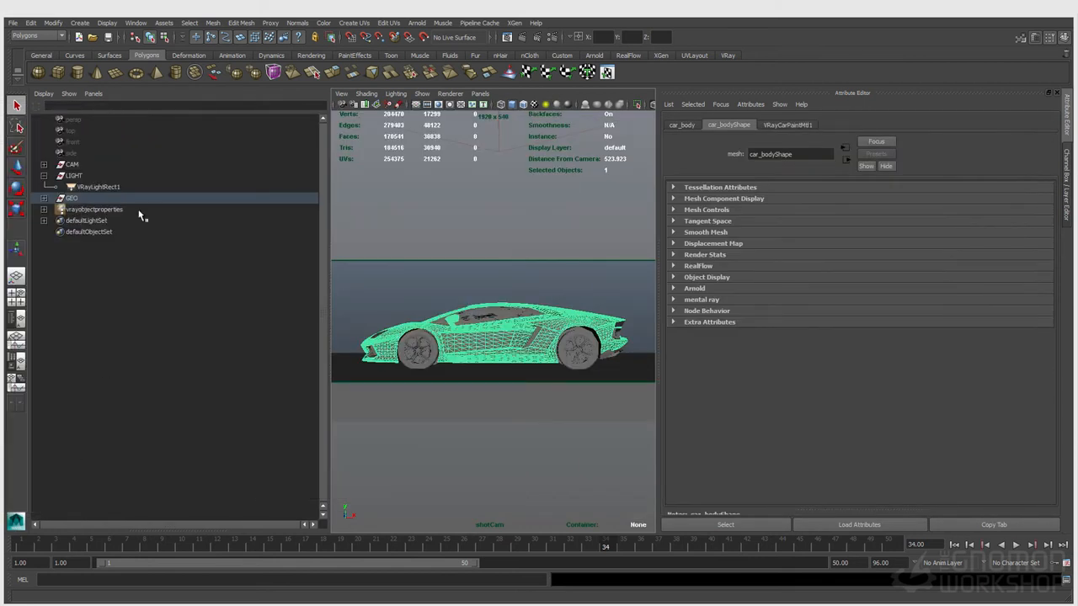
Assign a new VRayMtl to the car body with Reflection Color set to white
right_drag(445, 242, 535, 524)
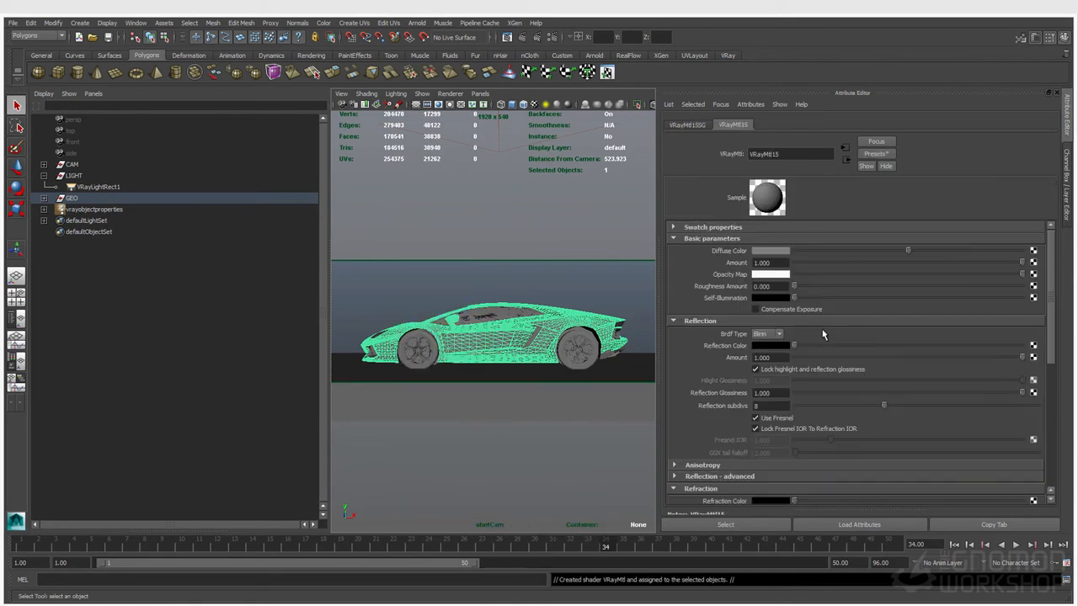
drag(794, 346, 1023, 346)
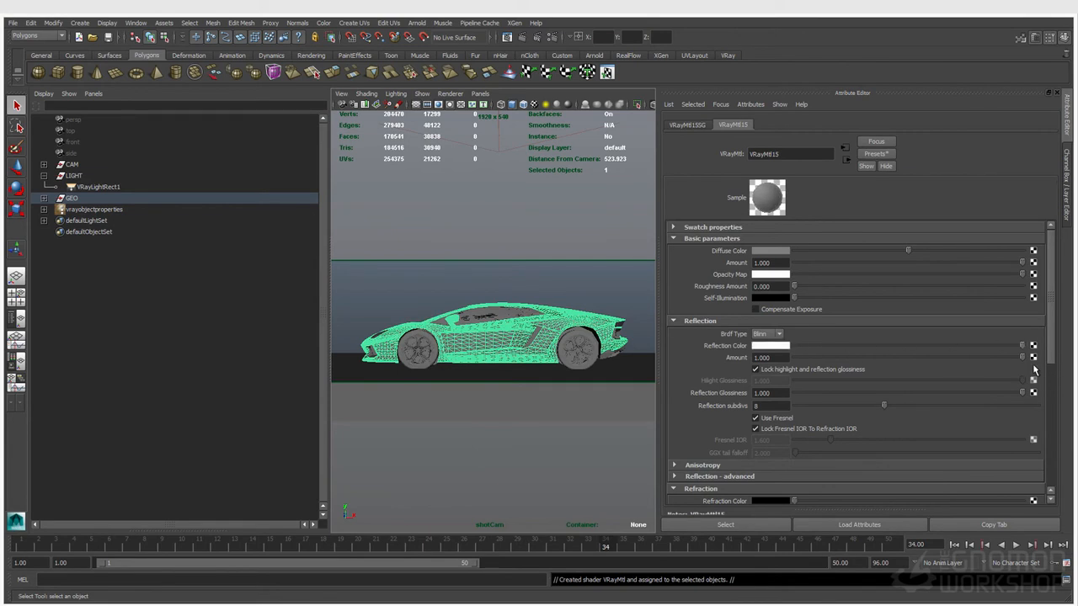
drag(0, 125, 244, 248)
click(531, 209)
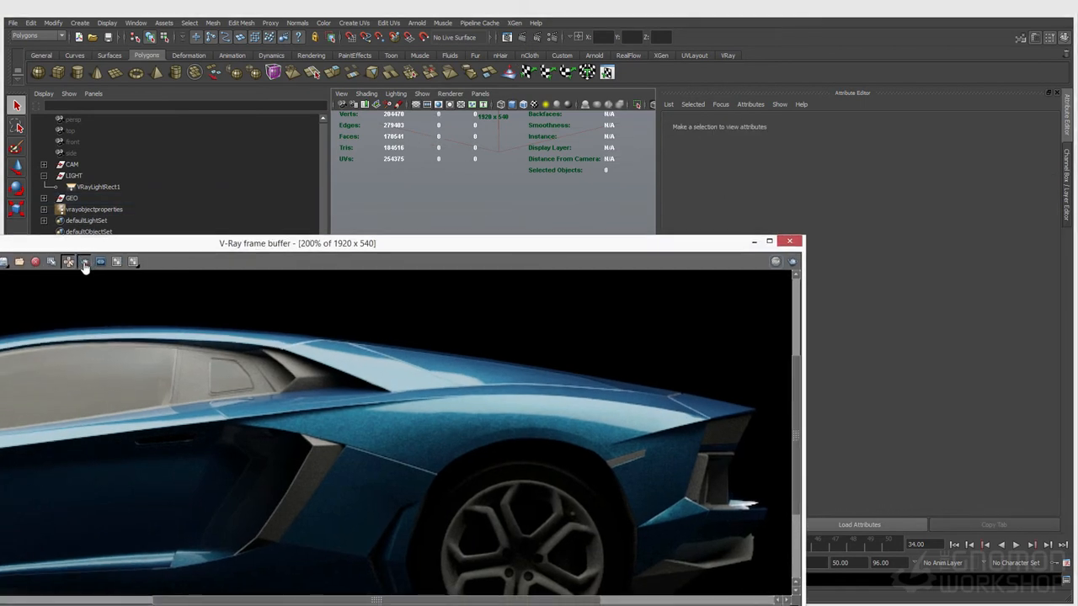
Mark a render region over the rear fender and start a V-Ray region render
drag(365, 330, 503, 478)
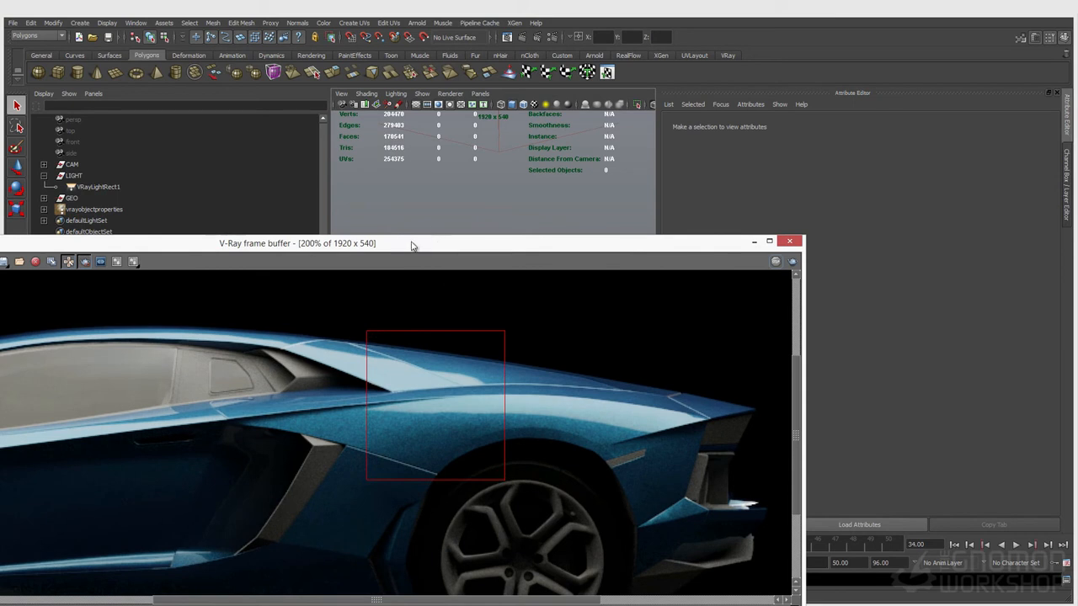
drag(440, 243, 96, 233)
click(553, 15)
click(536, 38)
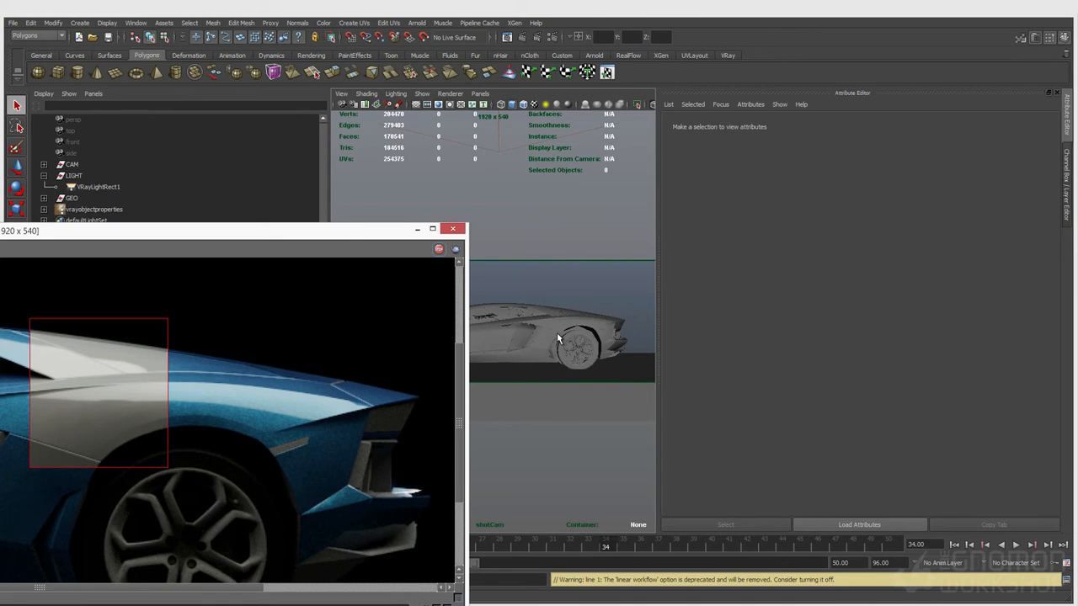
Widen the render region across the car's rear, then move the frame buffer aside
drag(101, 231, 438, 160)
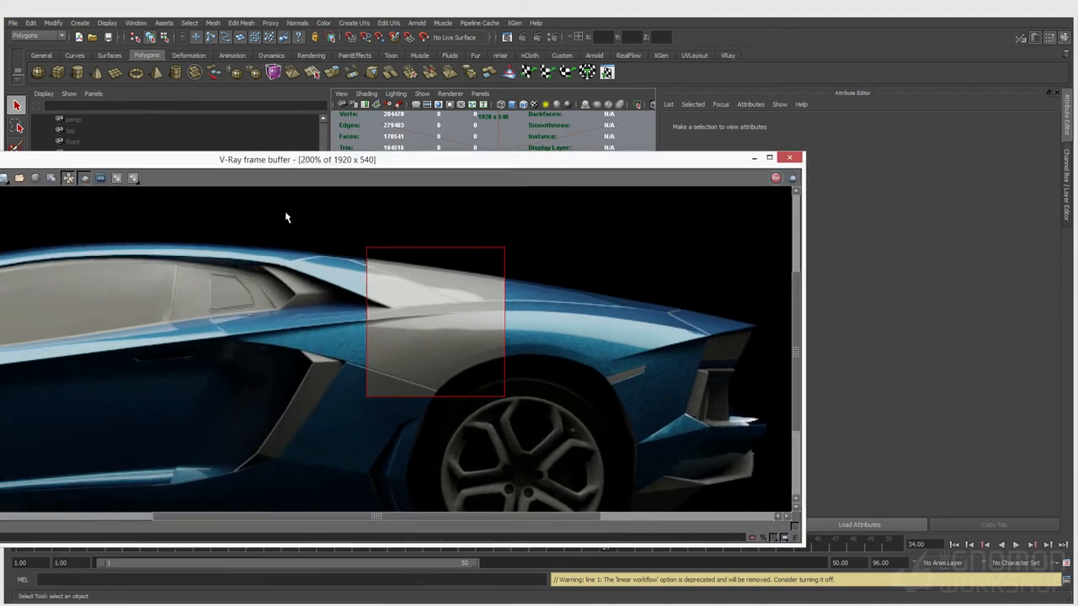
drag(455, 390, 711, 544)
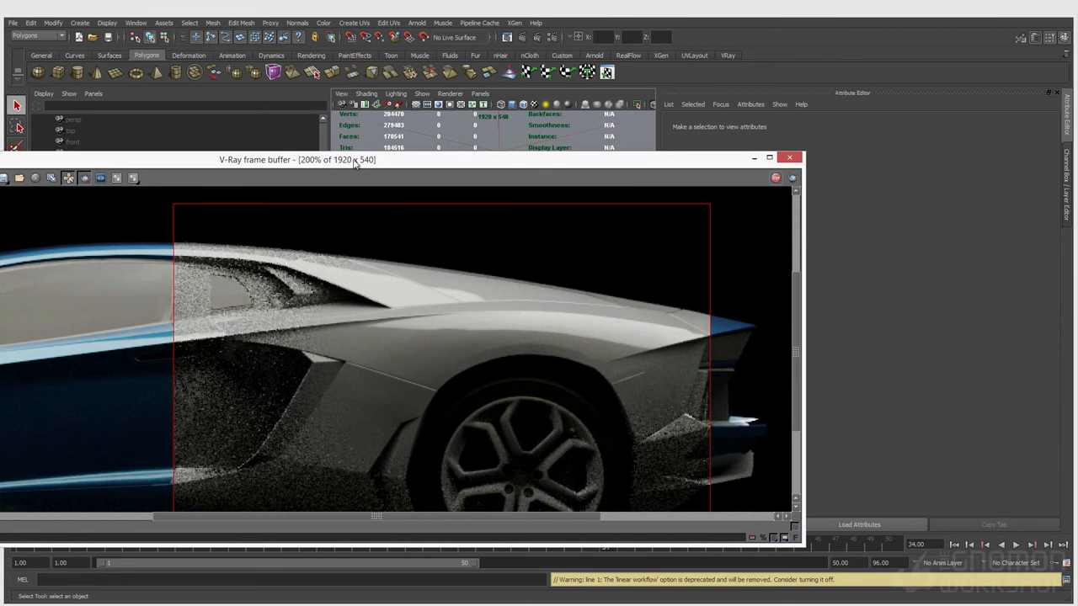
drag(341, 165, 54, 166)
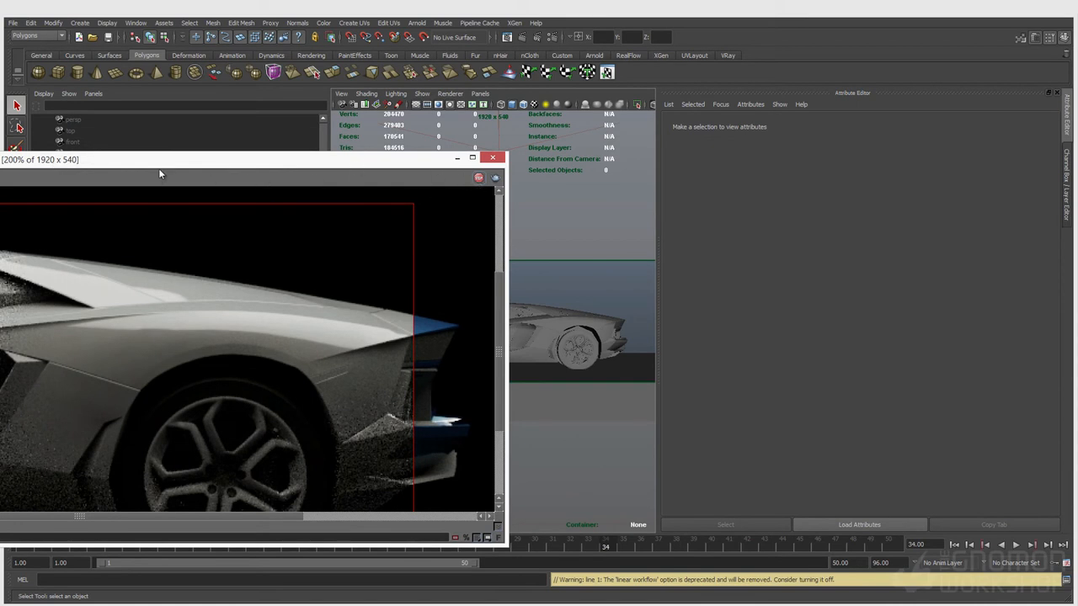
drag(201, 162, 0, 176)
drag(160, 177, 65, 179)
click(588, 337)
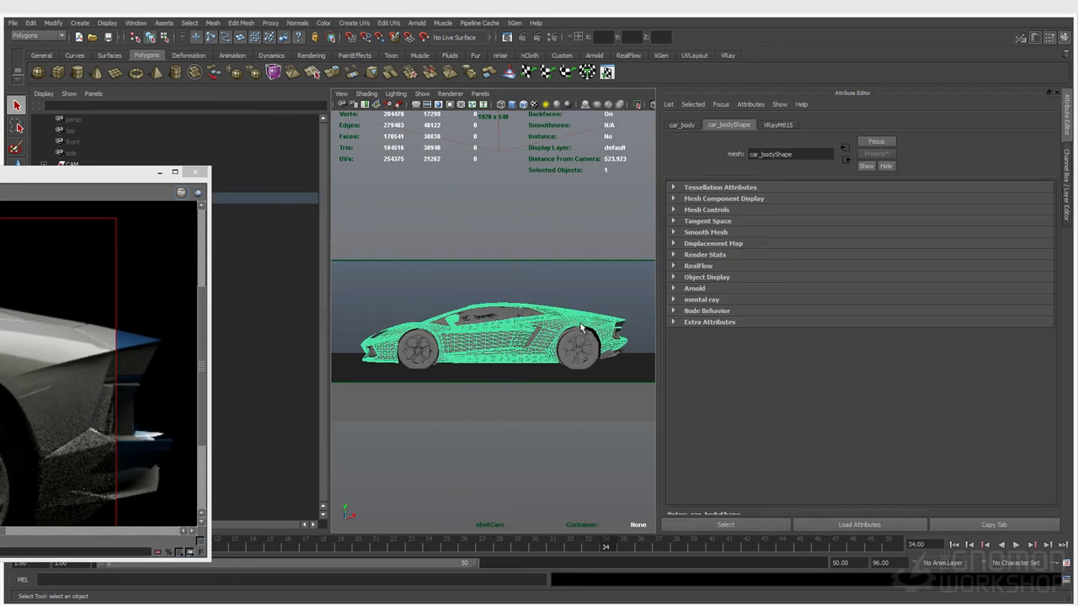
Assign a new VRay Car Paint Mtl to the car body and render the current frame
right_drag(582, 324, 651, 542)
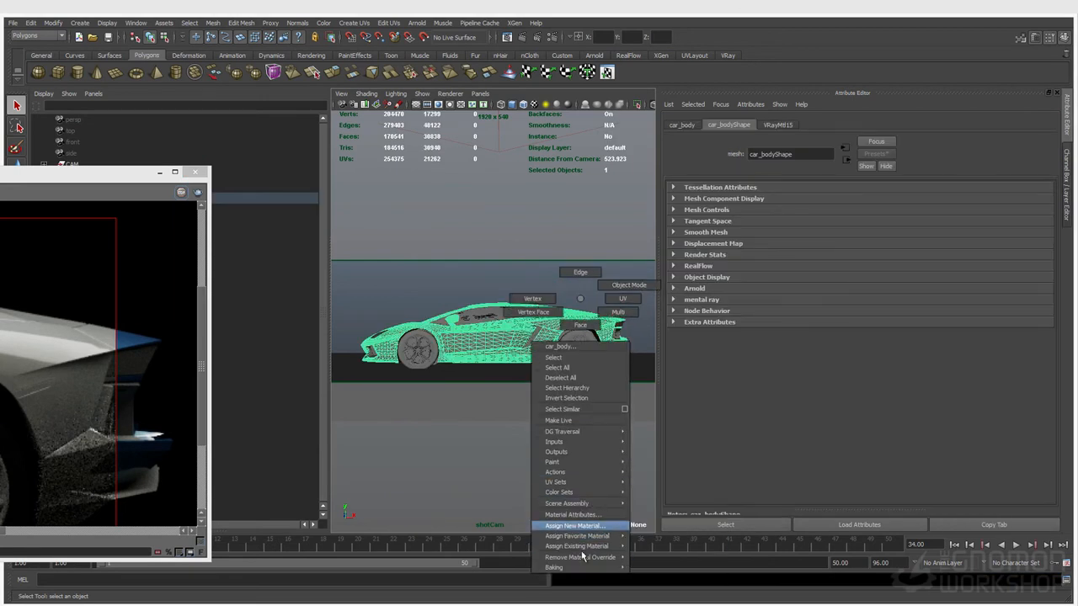
right_drag(584, 556, 586, 530)
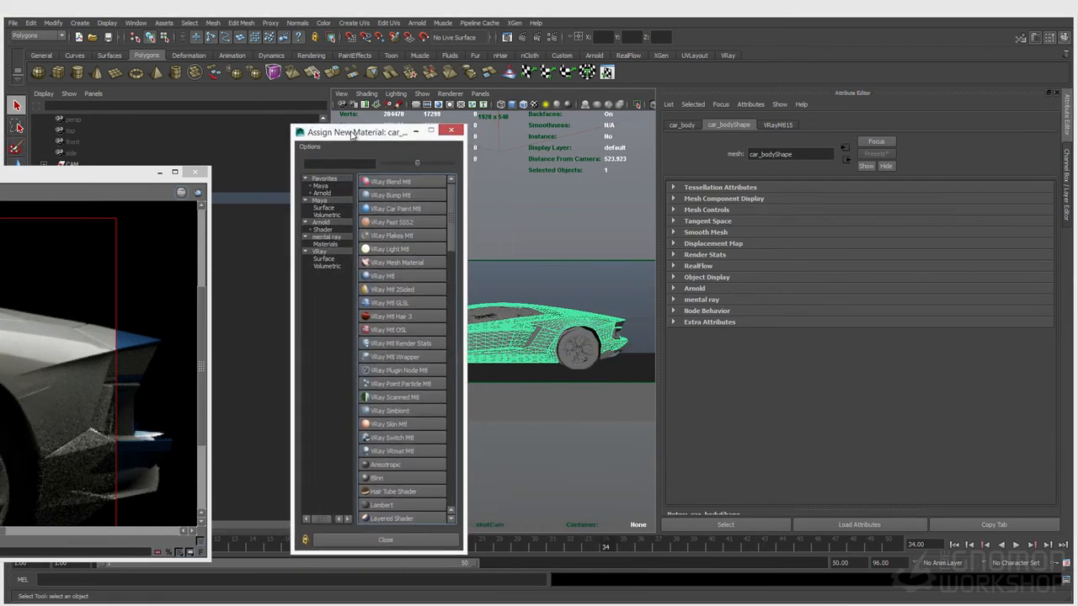
click(404, 209)
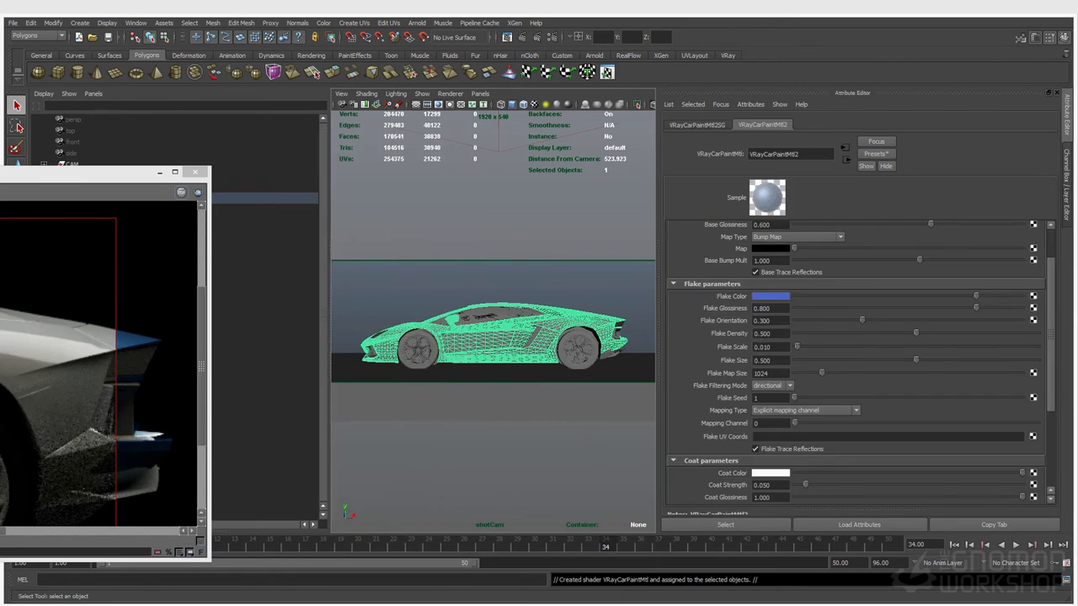
click(566, 280)
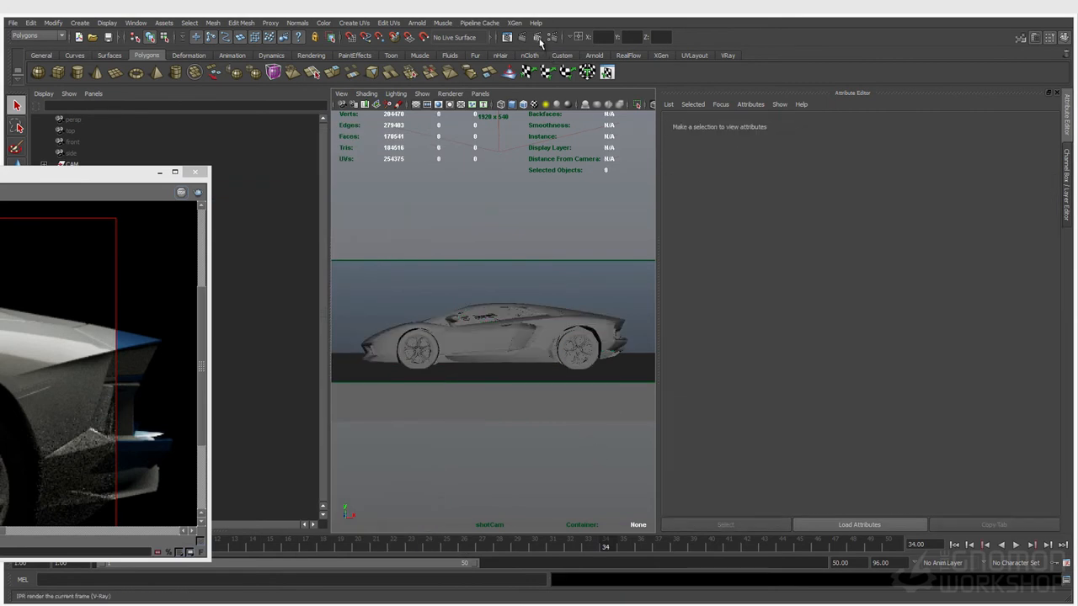
click(533, 37)
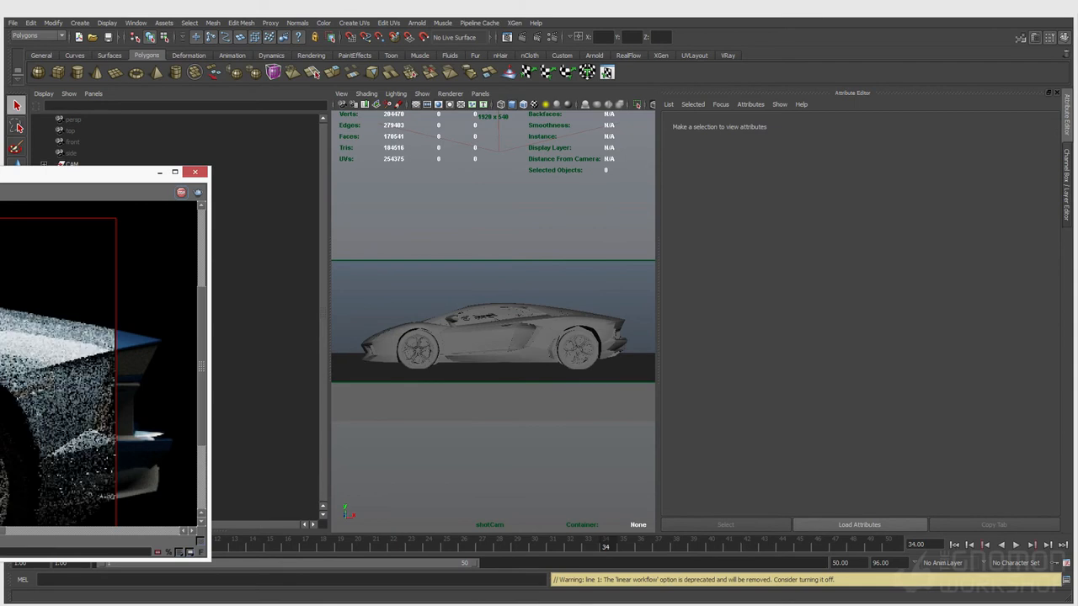
Review the flaky car paint render, then show the VRayCarPaintMtl2 attributes of the car body
drag(0, 173, 291, 160)
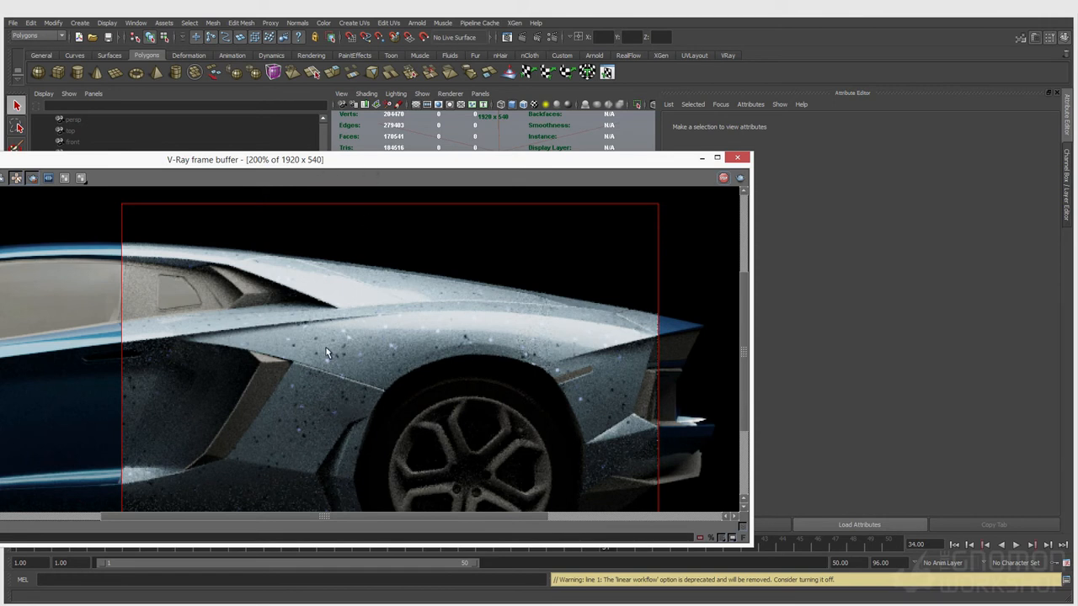
drag(307, 166, 0, 164)
click(581, 336)
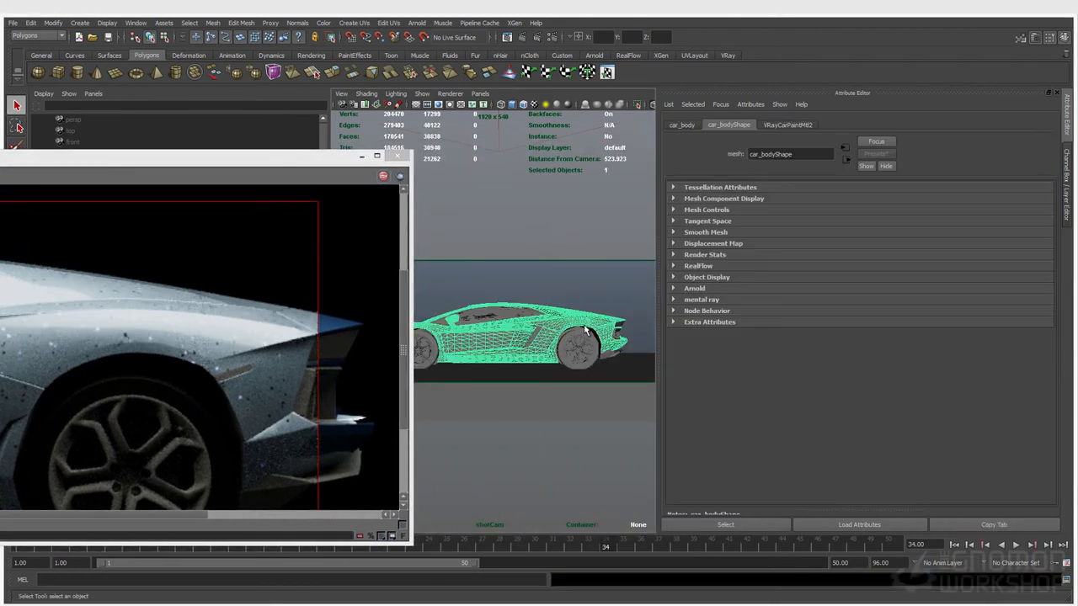
click(791, 127)
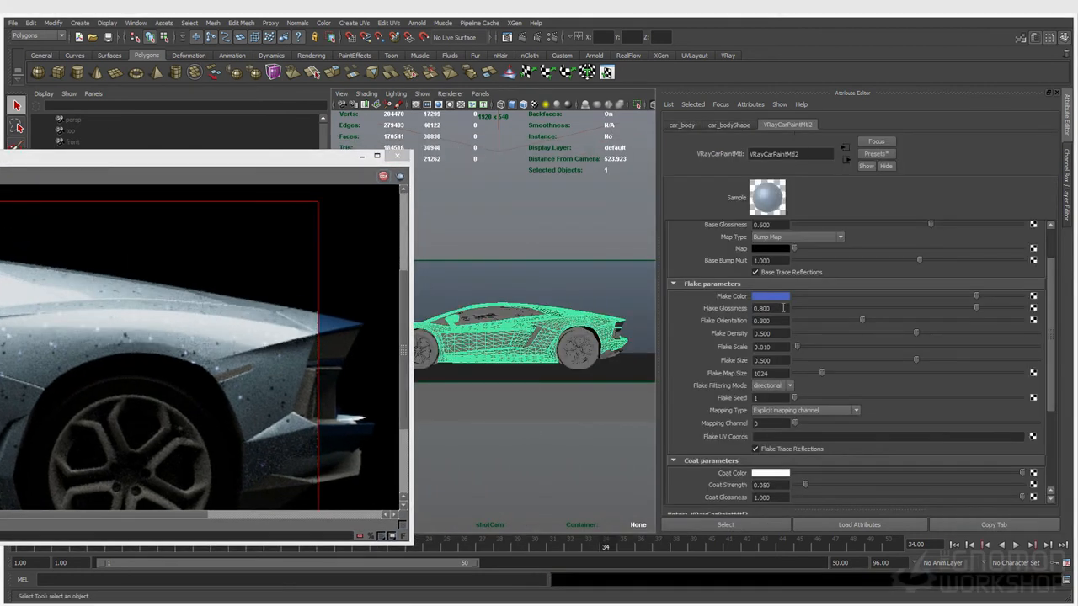
scroll(779, 309, up, 2)
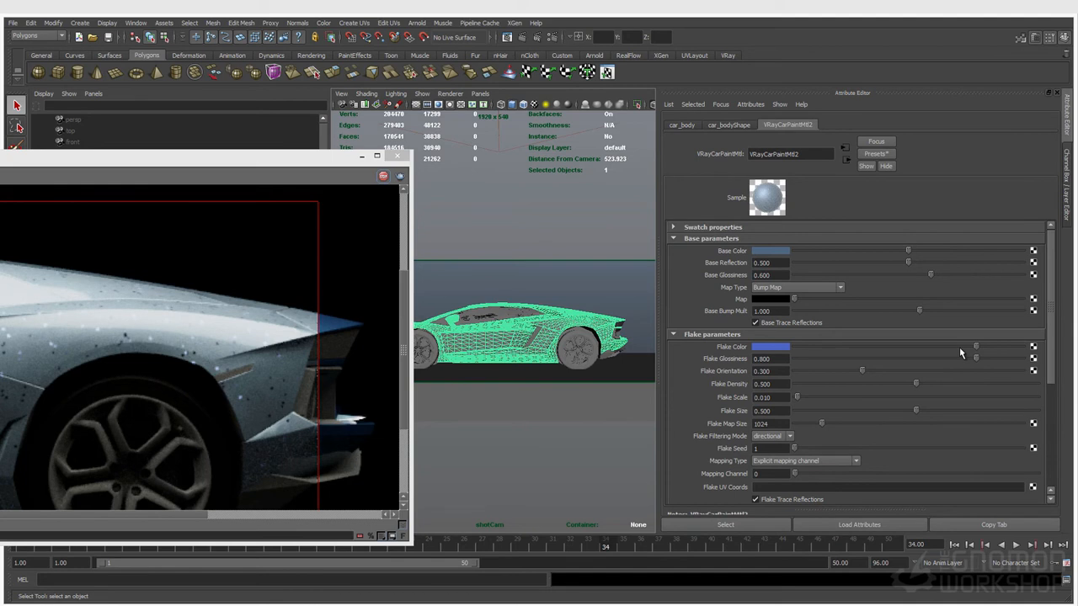
Set VRayCarPaintMtl2's Flake Density to 0 and Coat Strength to 0
click(776, 385)
text(0)
key(Return)
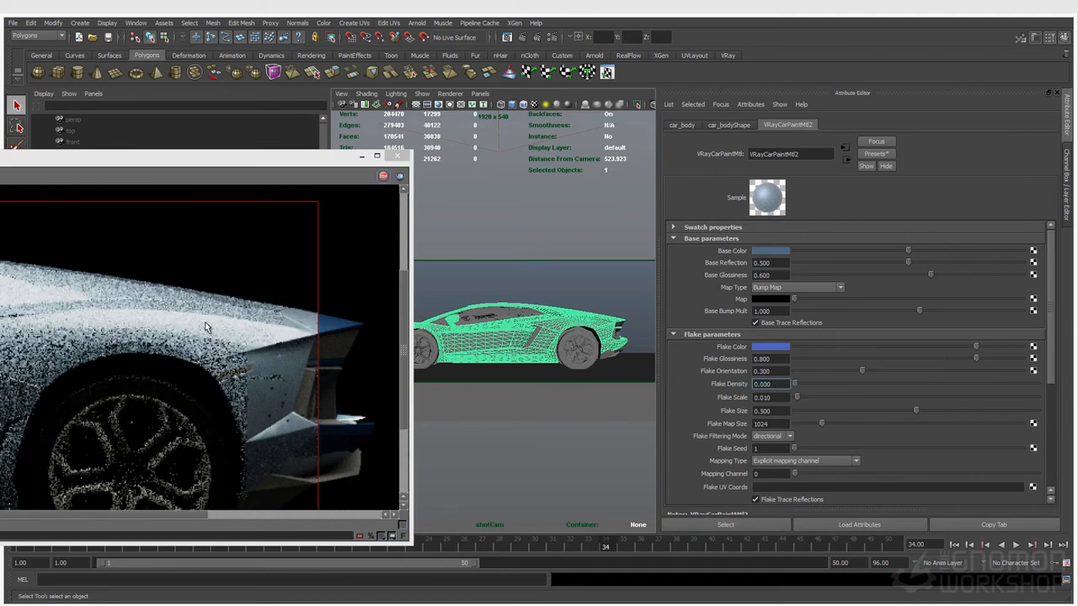
scroll(779, 471, down, 4)
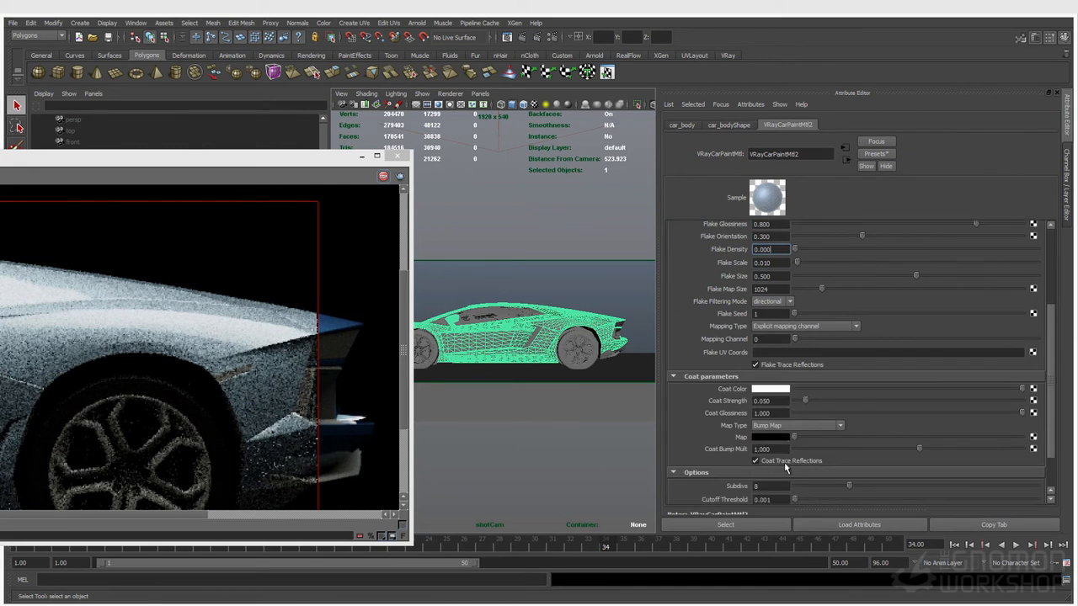
click(789, 401)
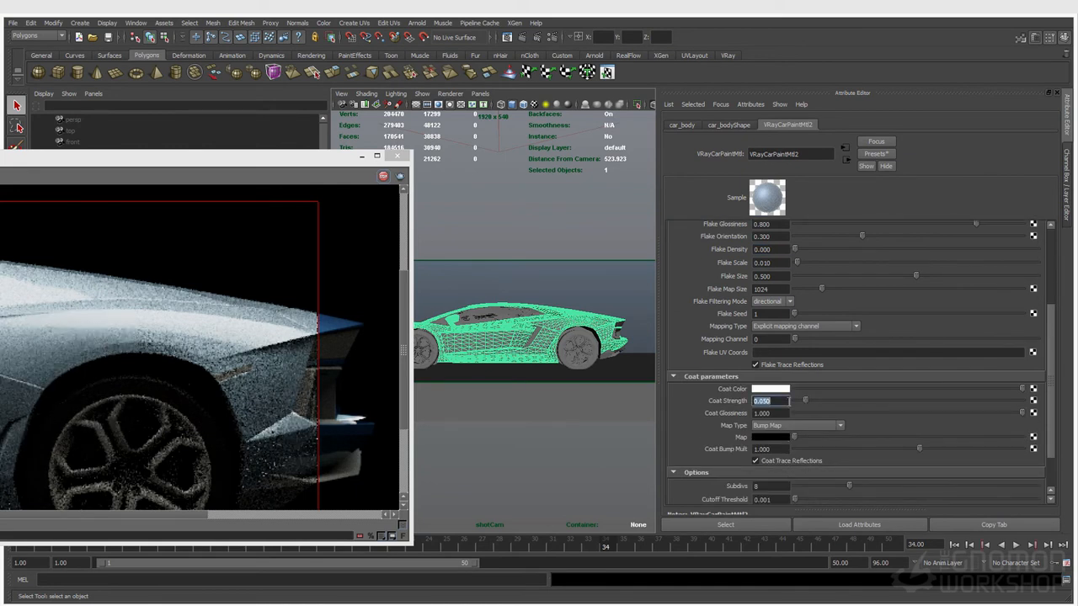
text(0)
key(Return)
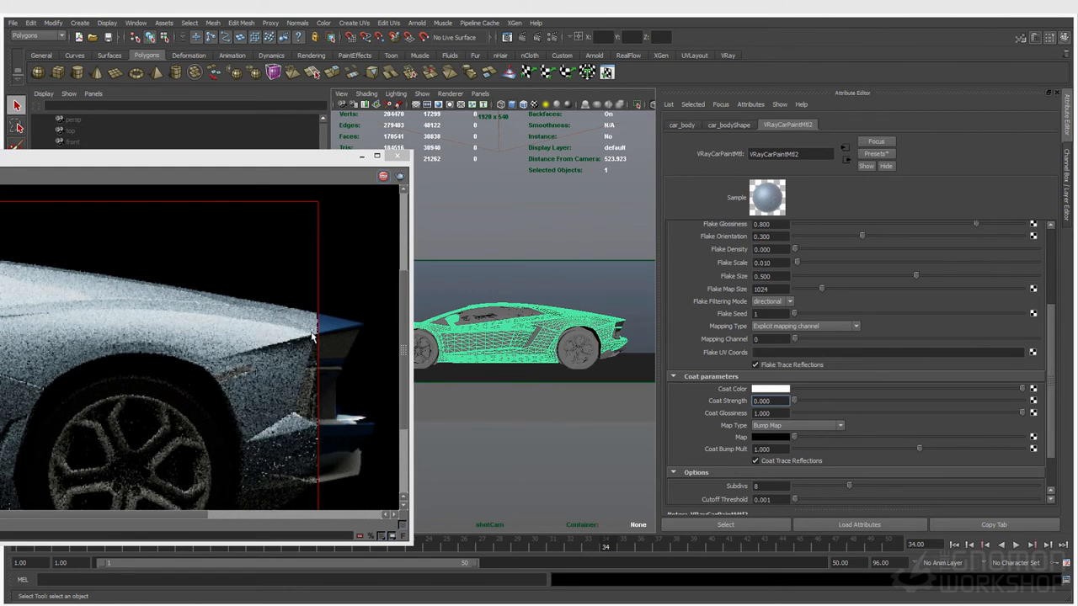
drag(184, 164, 293, 170)
scroll(753, 406, up, 4)
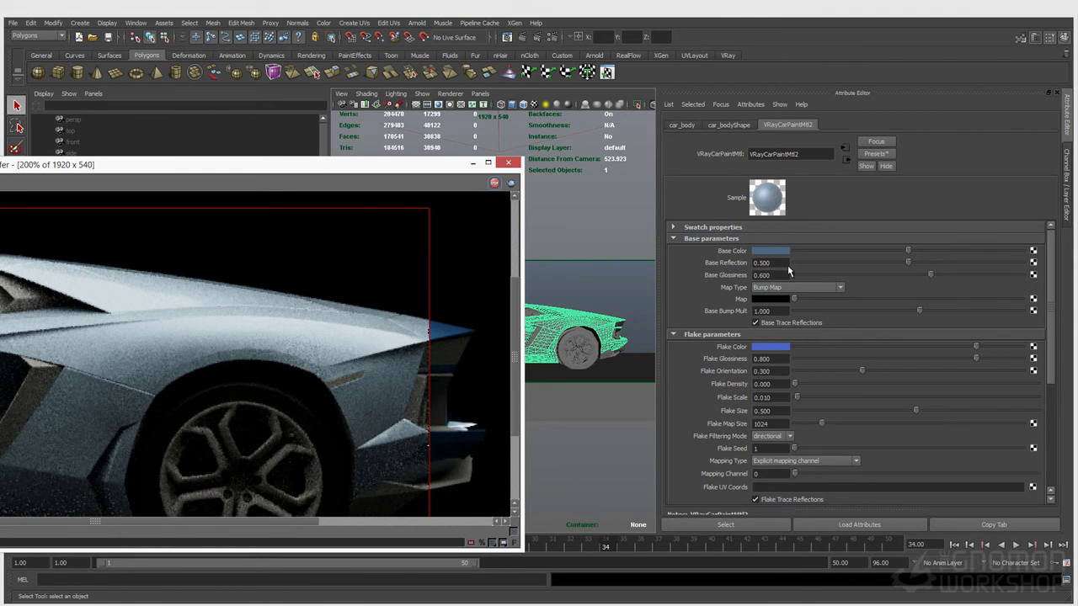
Lower the car paint's Base Reflection to 0 and darken its base colour
drag(899, 267, 849, 266)
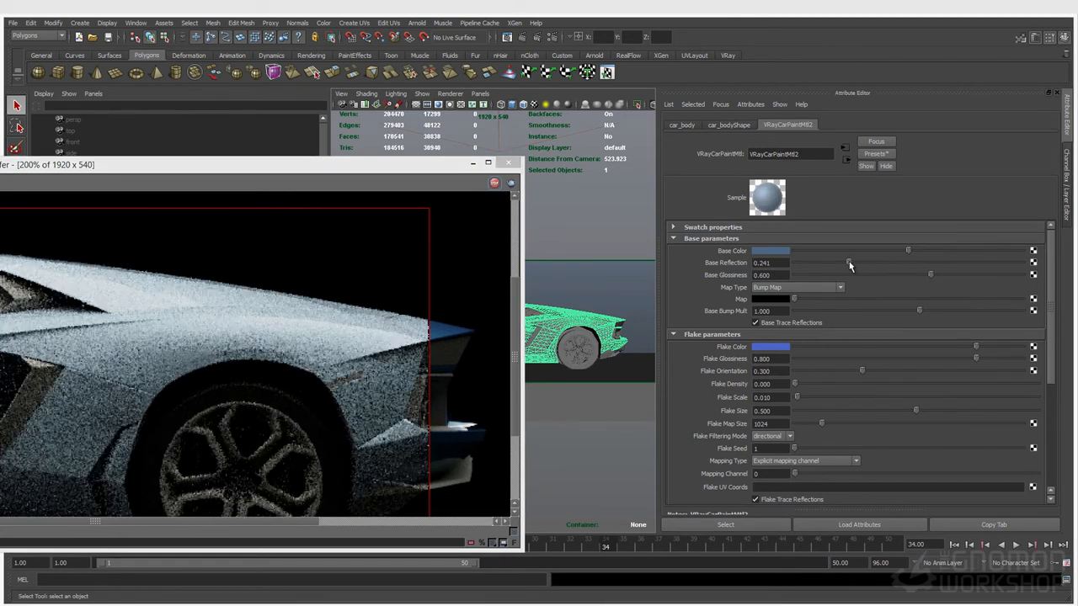
drag(849, 266, 766, 268)
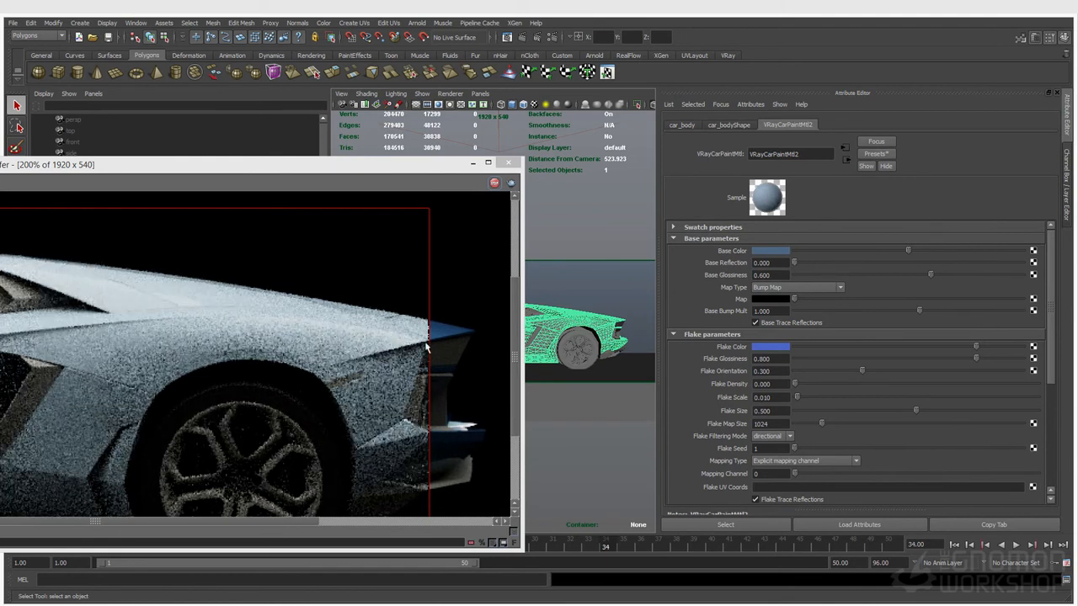
click(821, 251)
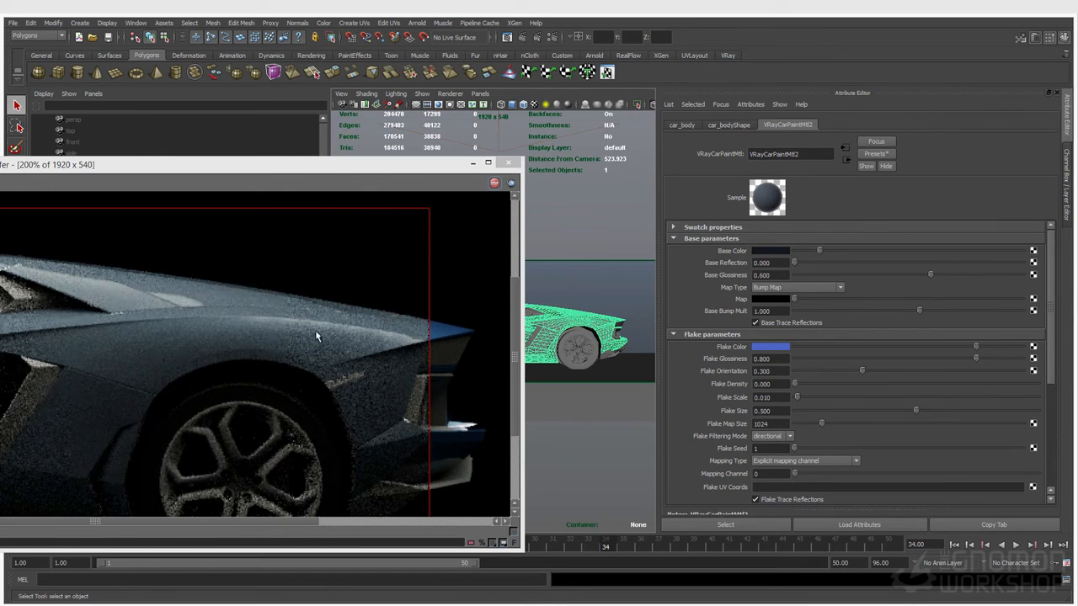
Toggle Coat Trace Reflections off and on, then set Coat Strength to 0.05
scroll(899, 452, down, 5)
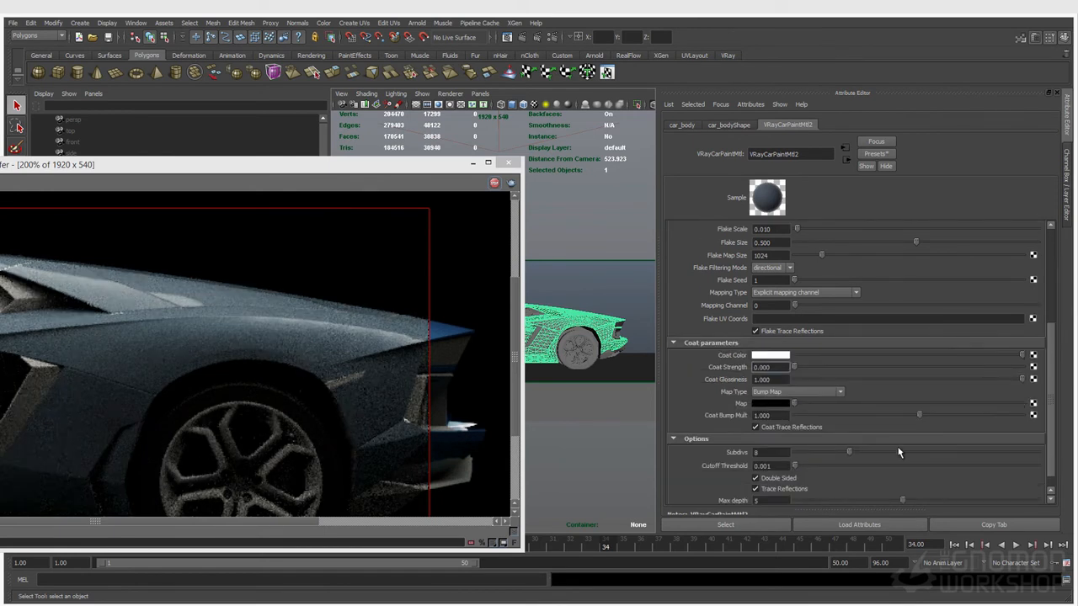
scroll(899, 452, down, 1)
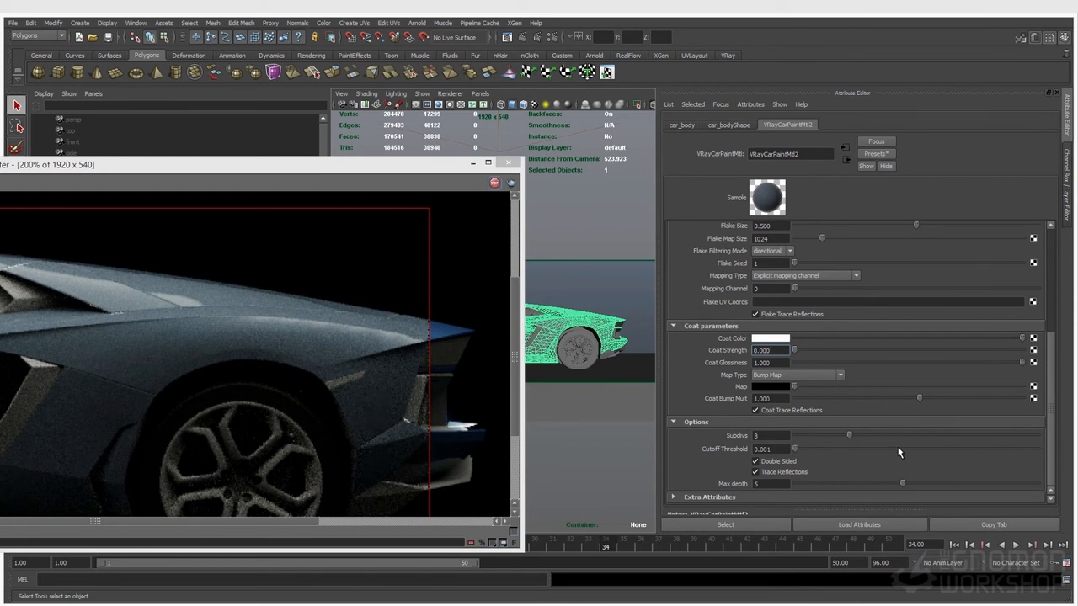
click(781, 410)
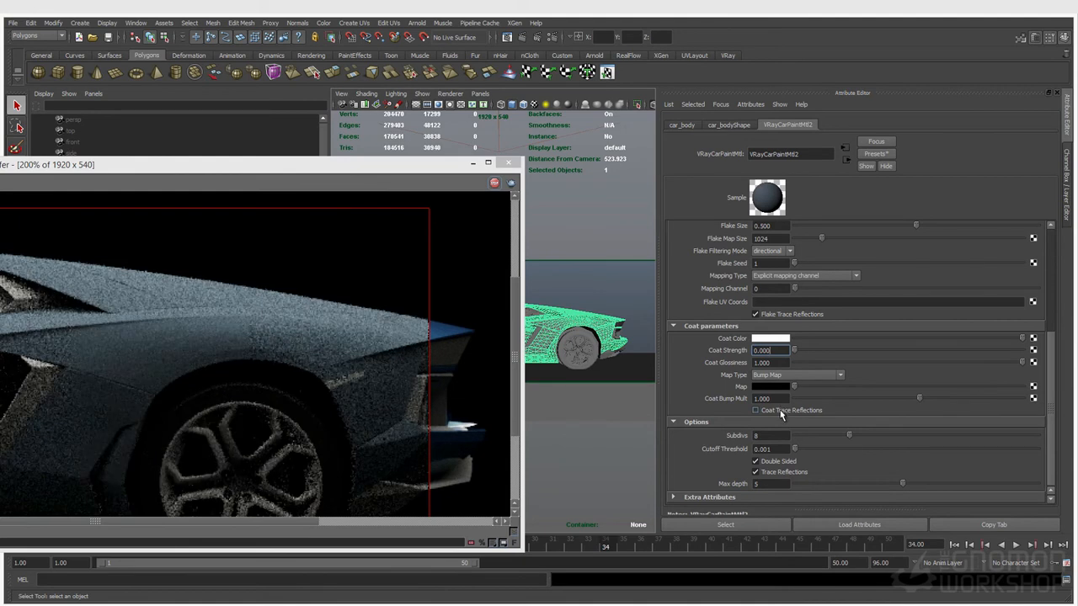
click(775, 412)
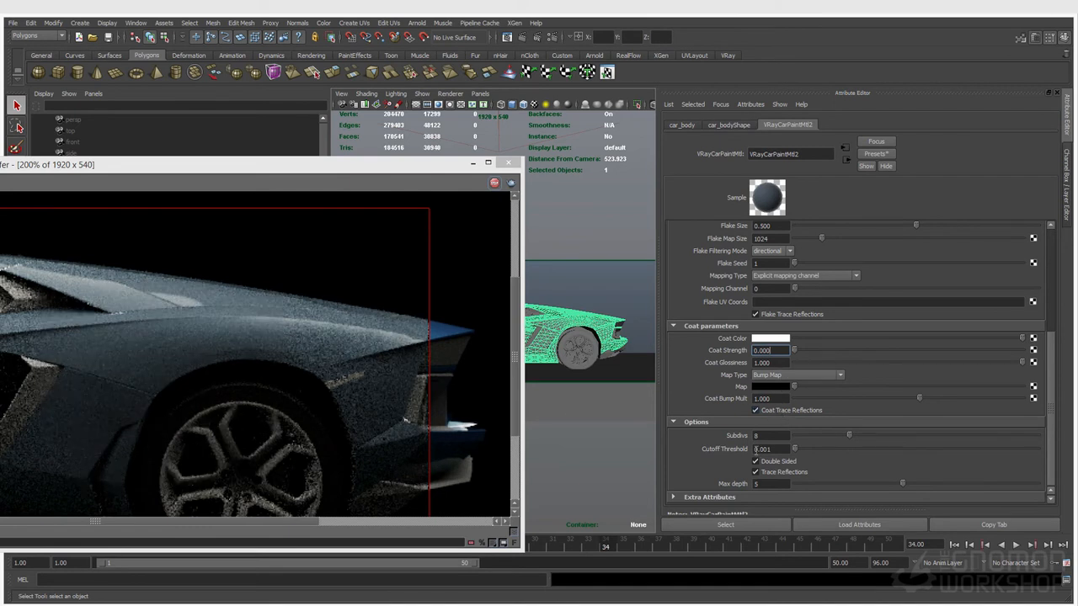
click(775, 350)
text(0.05)
key(Return)
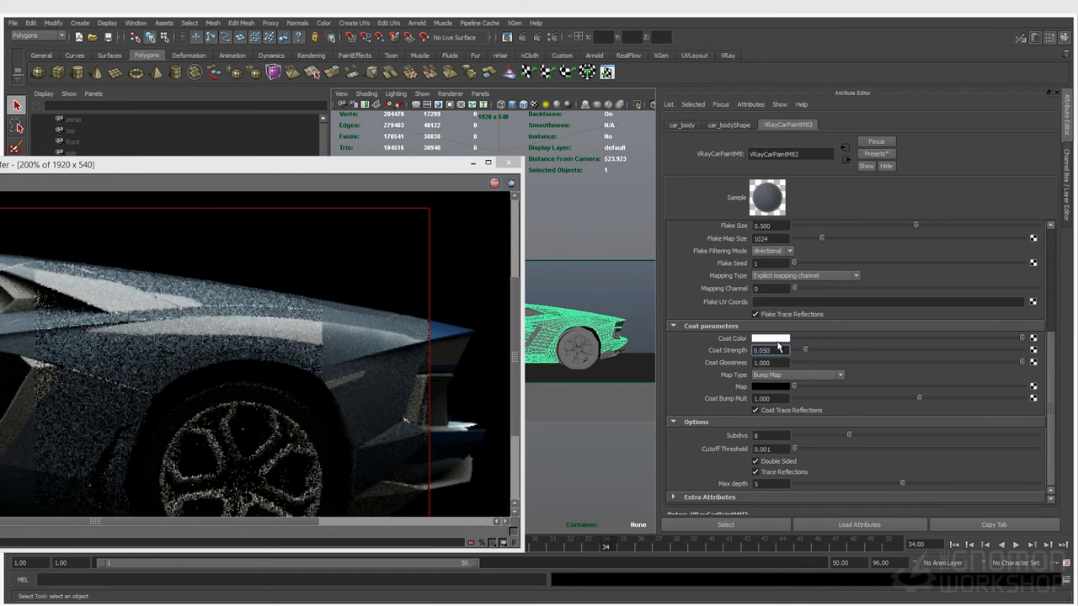
Make the coat colour black and push the Base Reflection up to 1.0
click(792, 338)
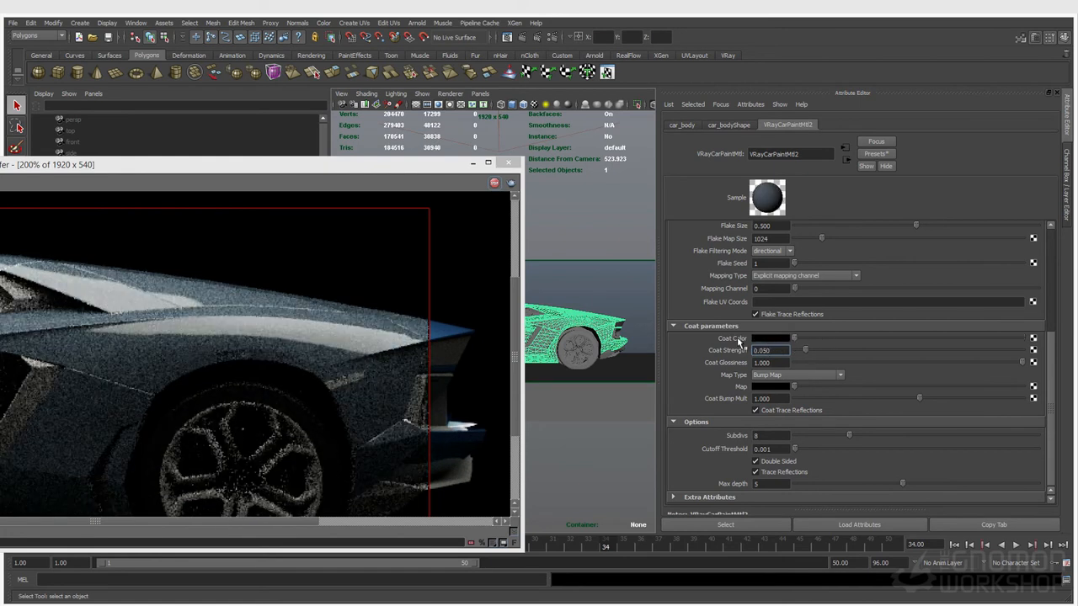
scroll(817, 417, up, 5)
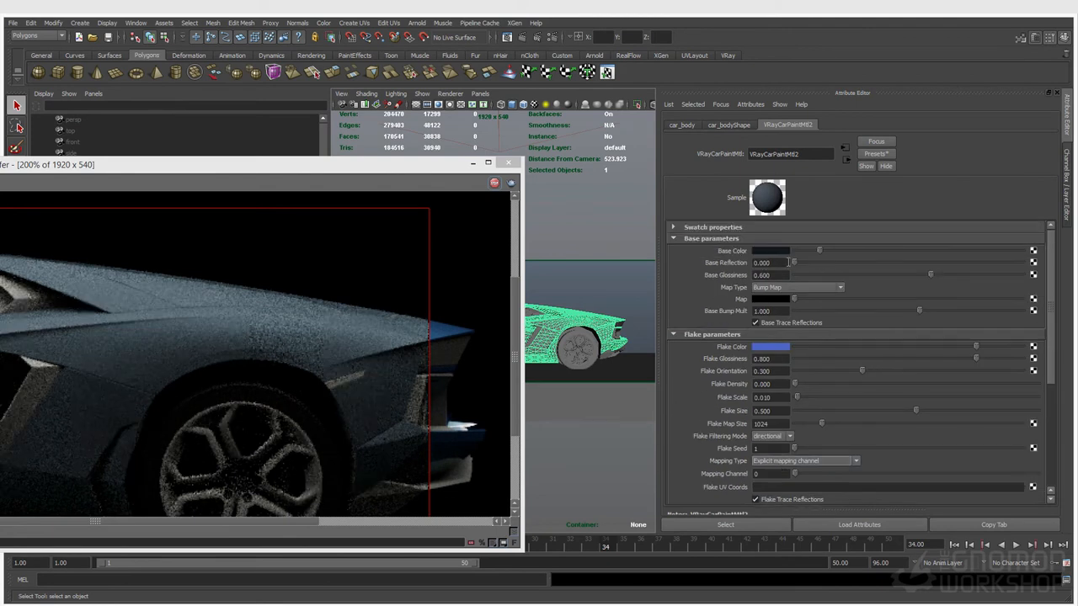
drag(805, 264, 840, 264)
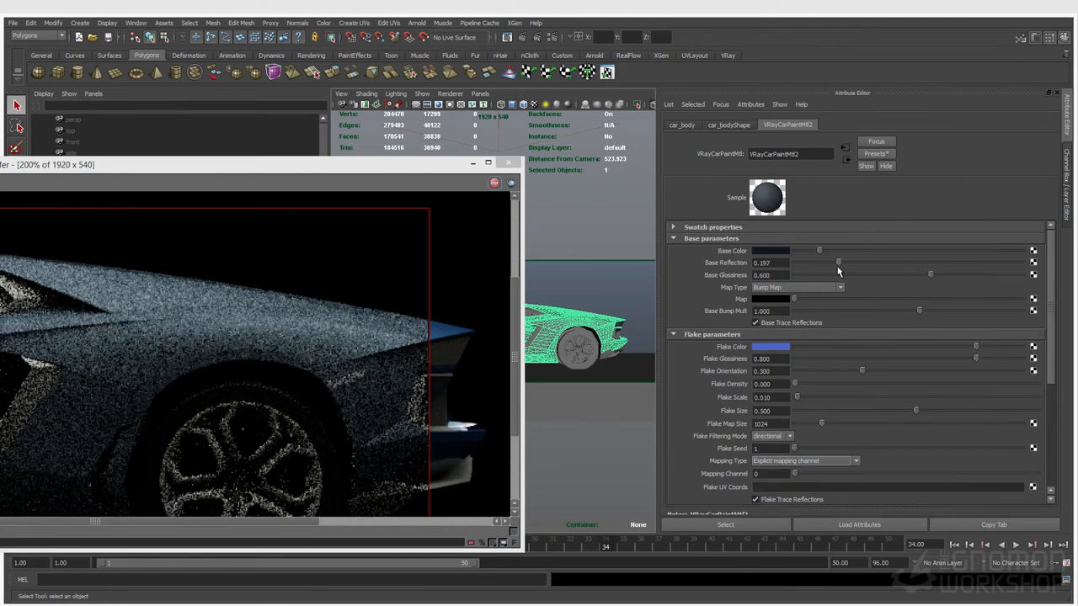
drag(843, 262, 1022, 263)
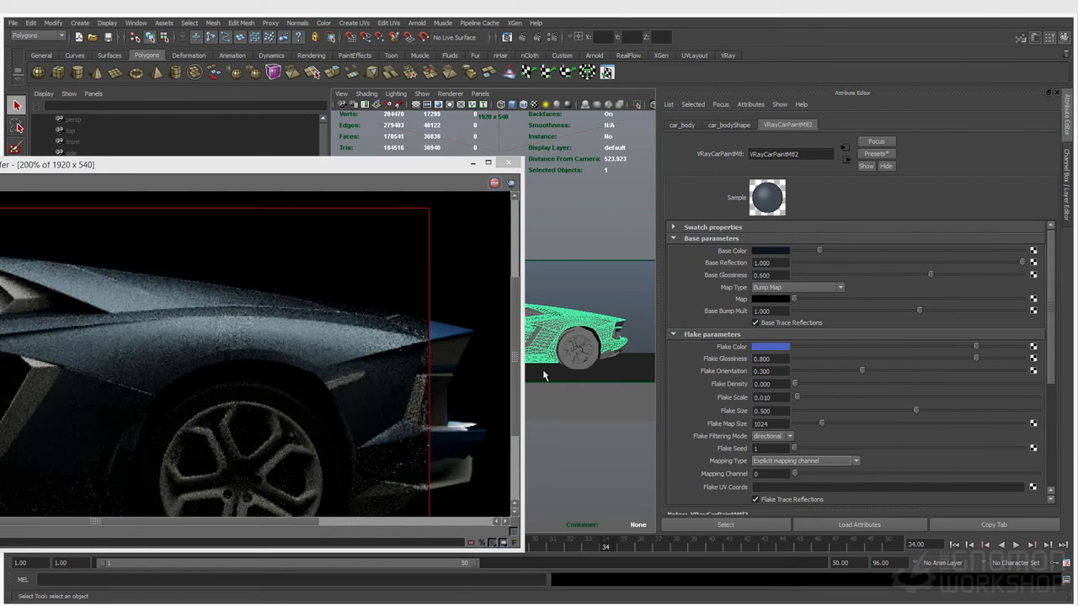
scroll(783, 436, down, 5)
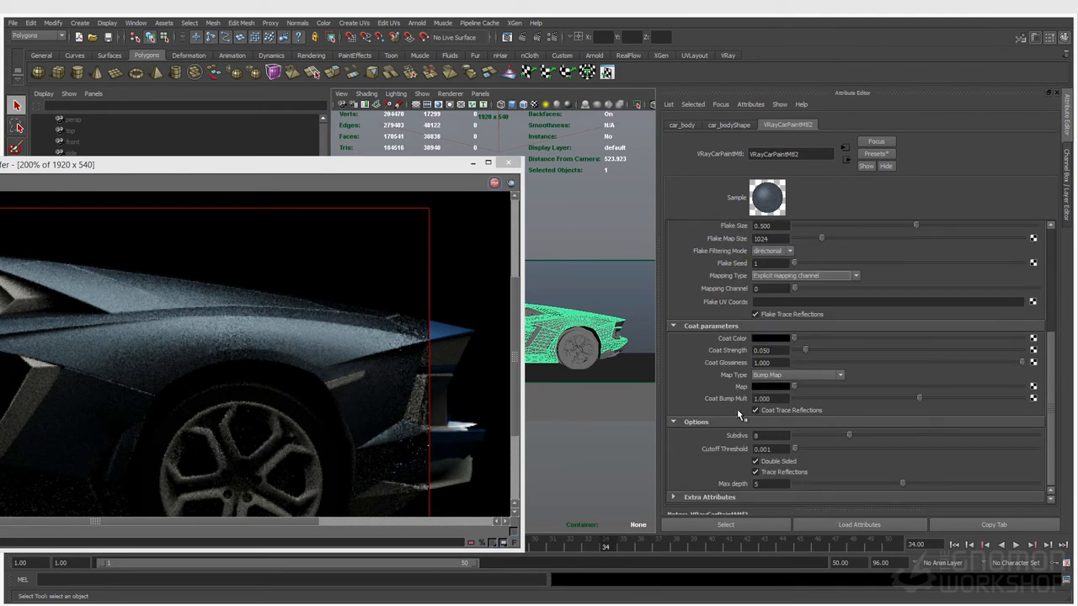
Bring Base Reflection down to 0.552 and lighten the paint's base colour
click(725, 497)
scroll(704, 474, up, 6)
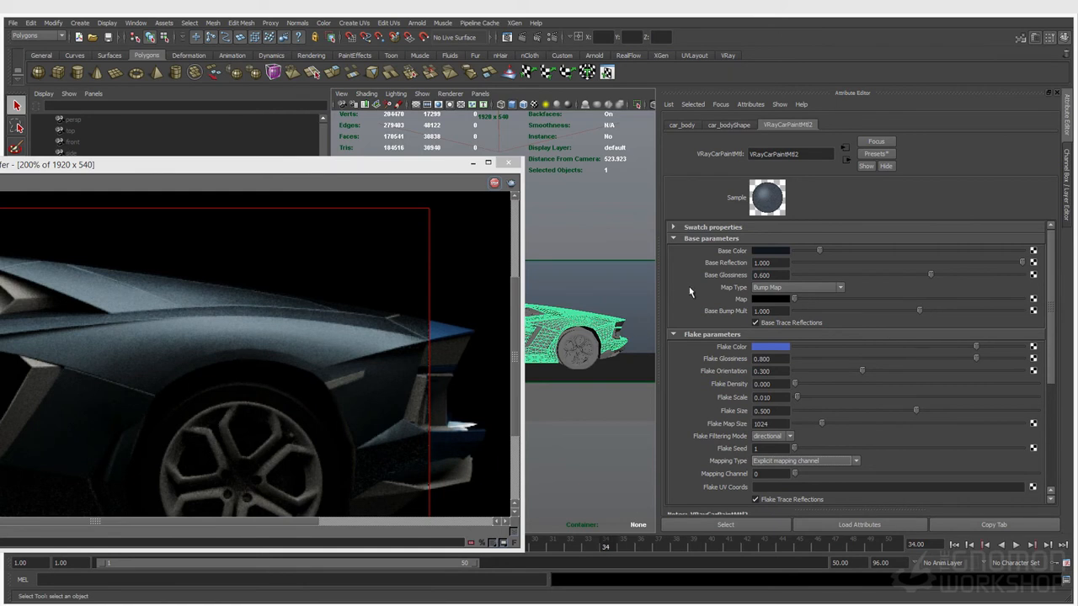
drag(1022, 263, 930, 264)
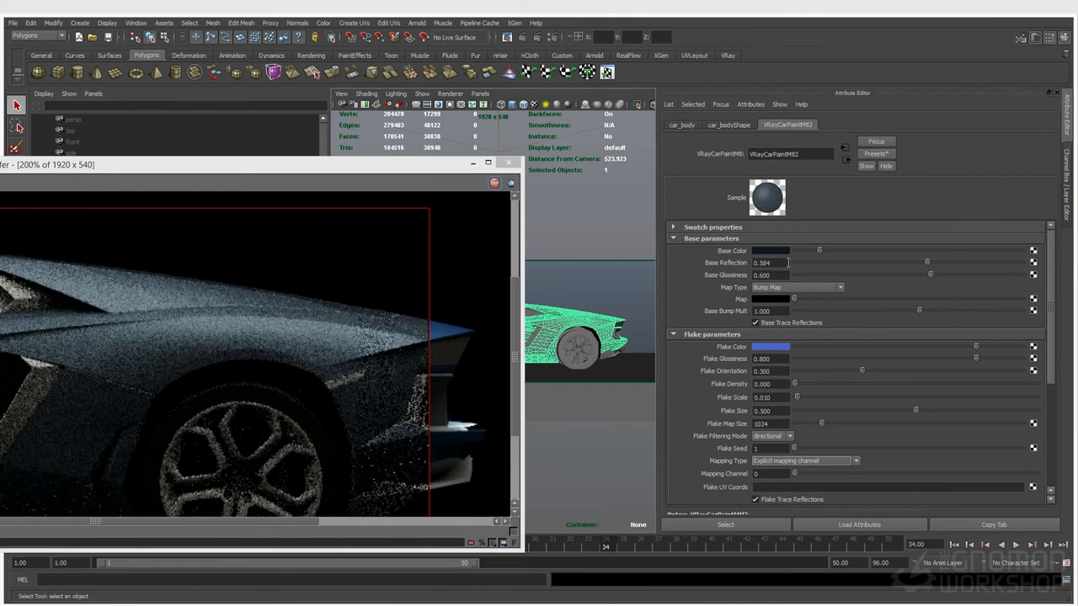
drag(928, 262, 920, 263)
drag(820, 251, 902, 251)
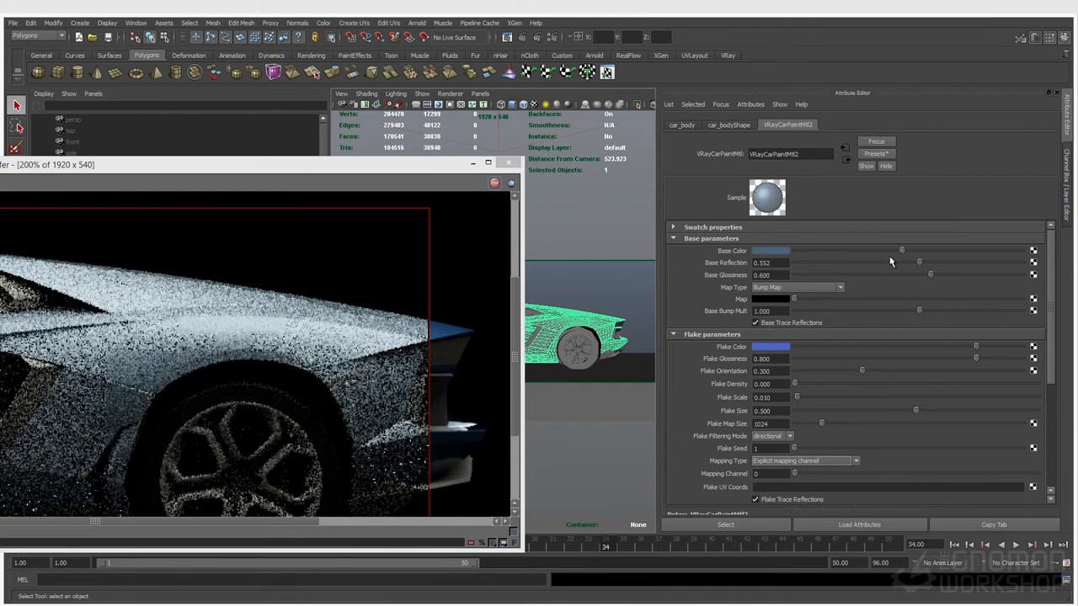
Make the car paint base colour a deep orange and raise Base Glossiness to 0.675
click(772, 252)
drag(716, 268, 764, 296)
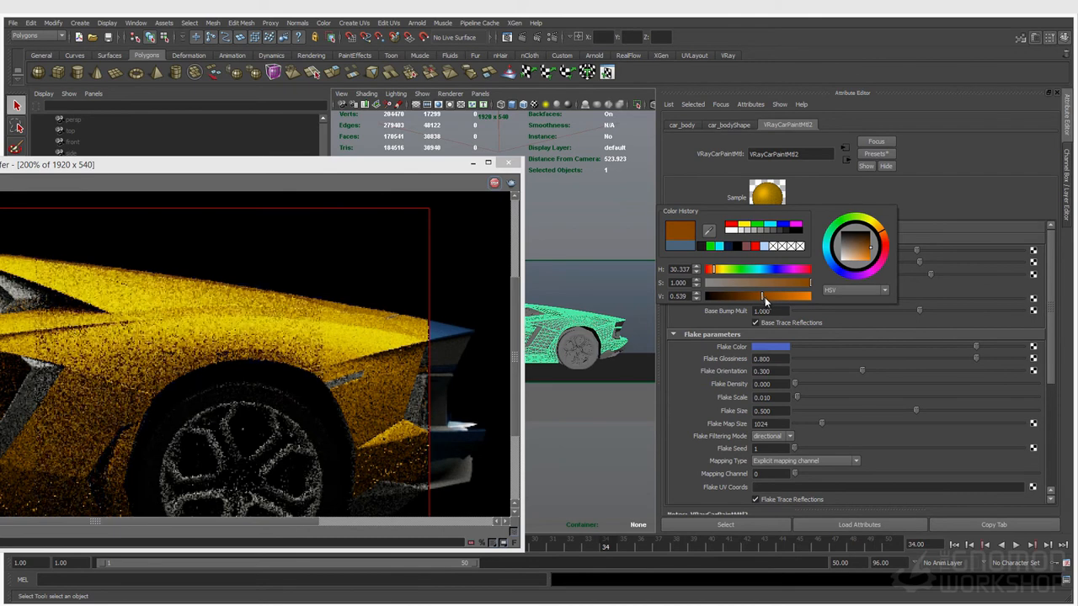
drag(712, 271, 715, 275)
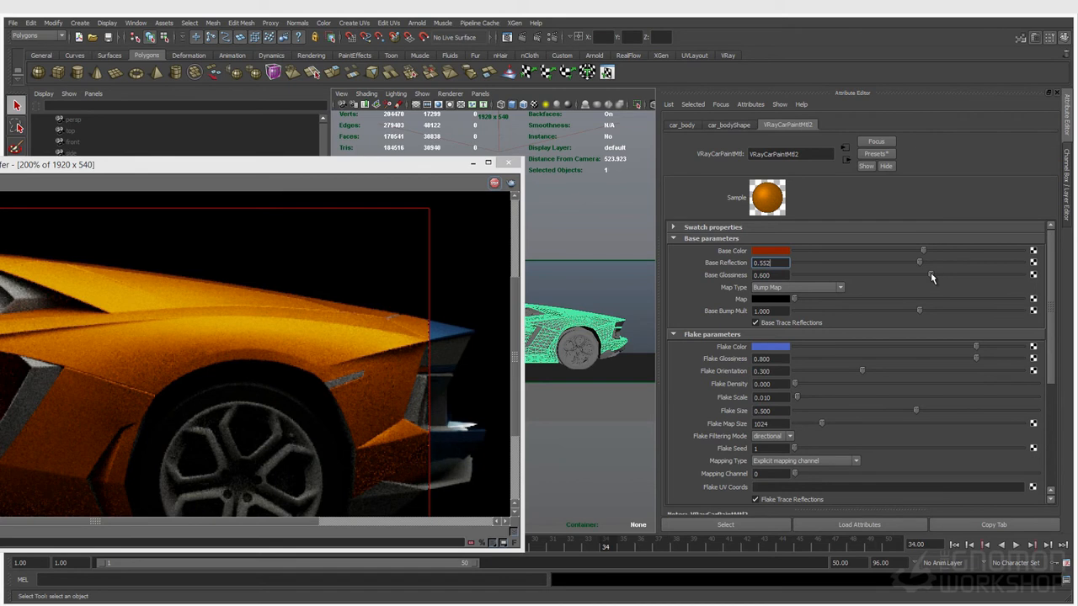
drag(939, 275, 988, 280)
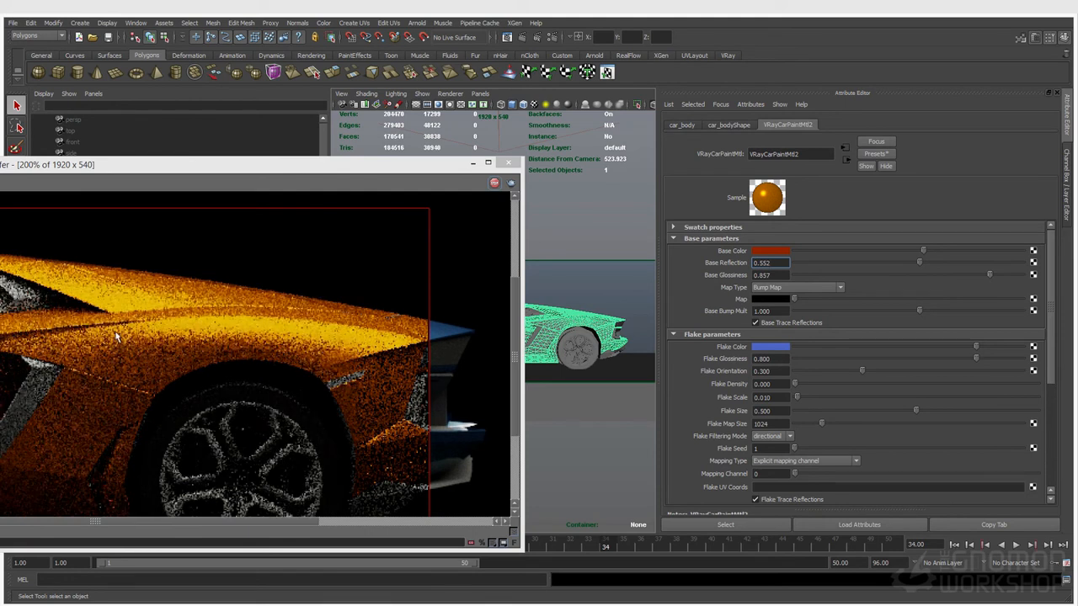
Set Base Glossiness to 0.690 and Base Reflection to 0.453, and make the coat colour white
drag(989, 275, 953, 278)
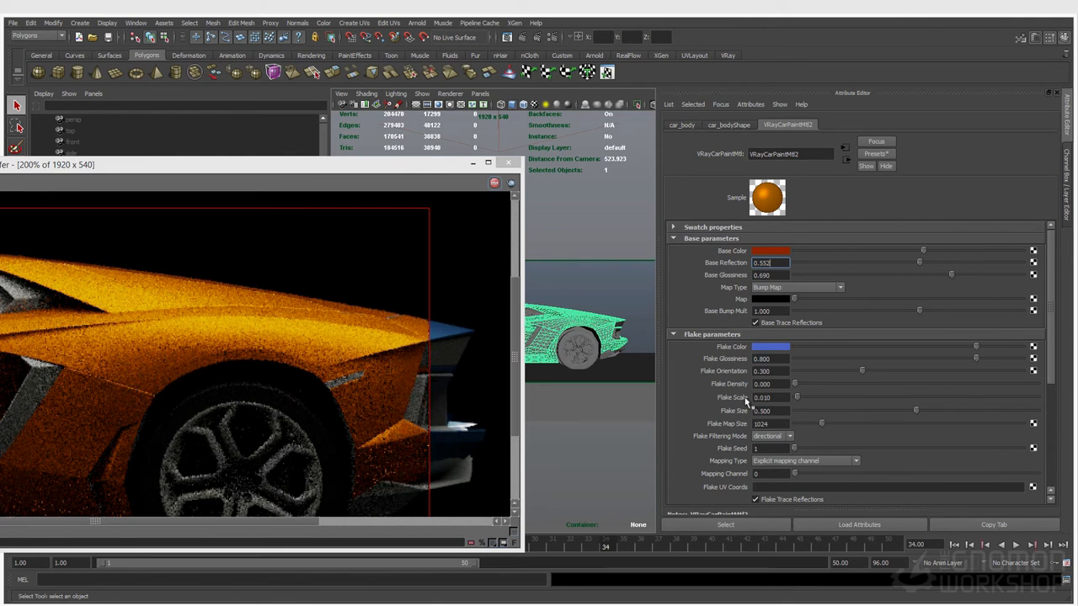
drag(921, 263, 899, 265)
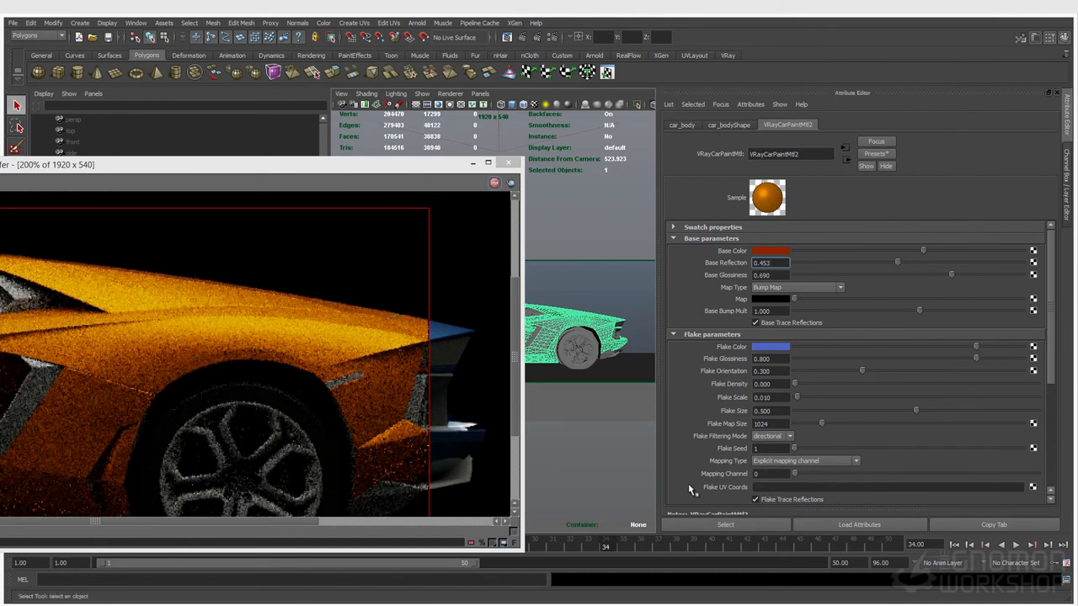
scroll(689, 484, down, 5)
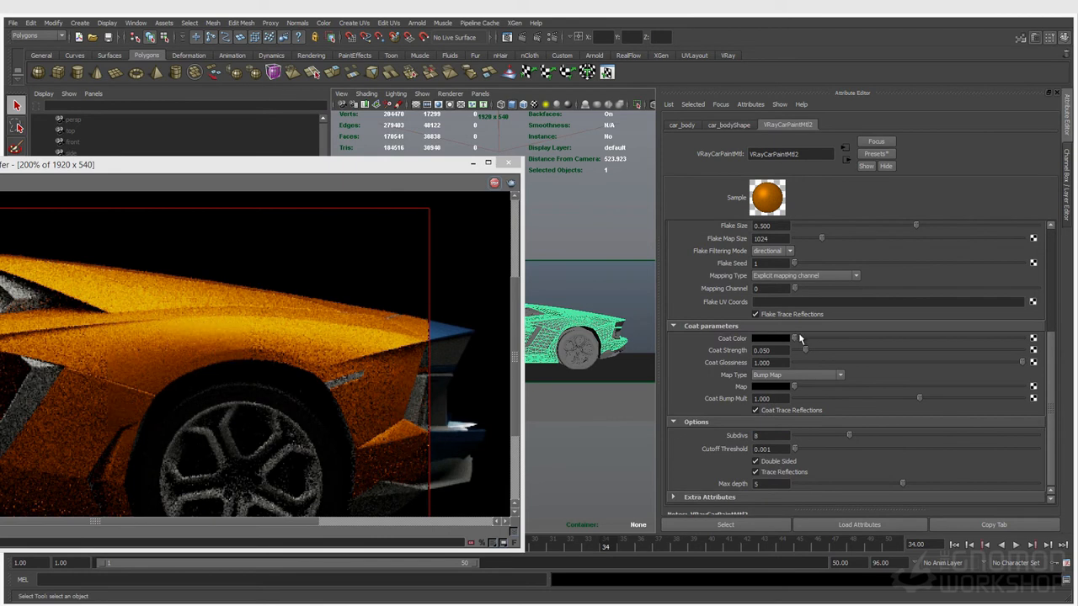
drag(798, 338, 1024, 339)
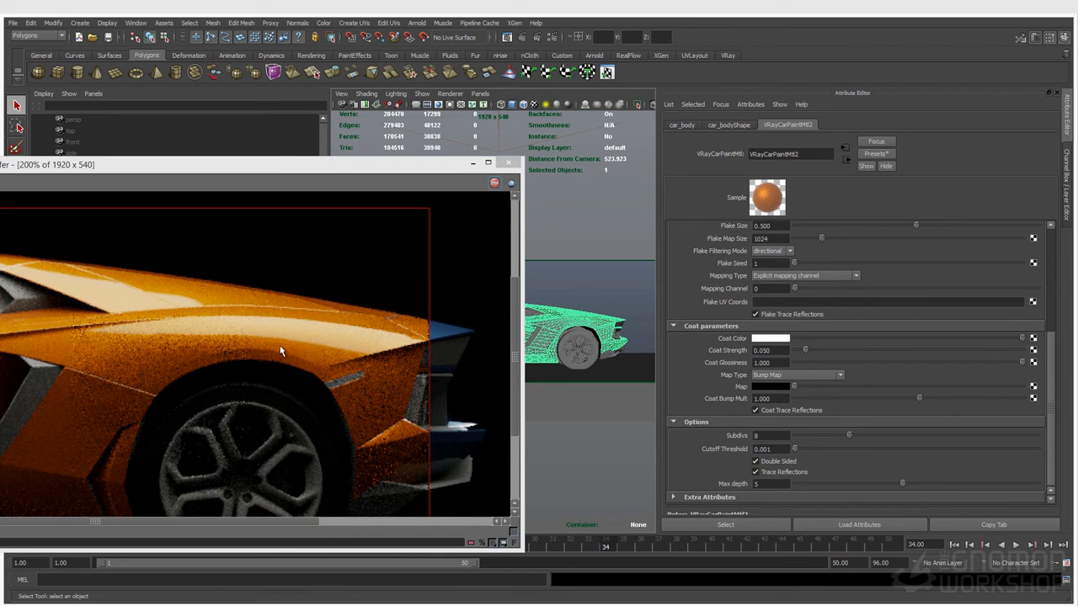
Turn off Flake Trace Reflections on the car paint
click(755, 315)
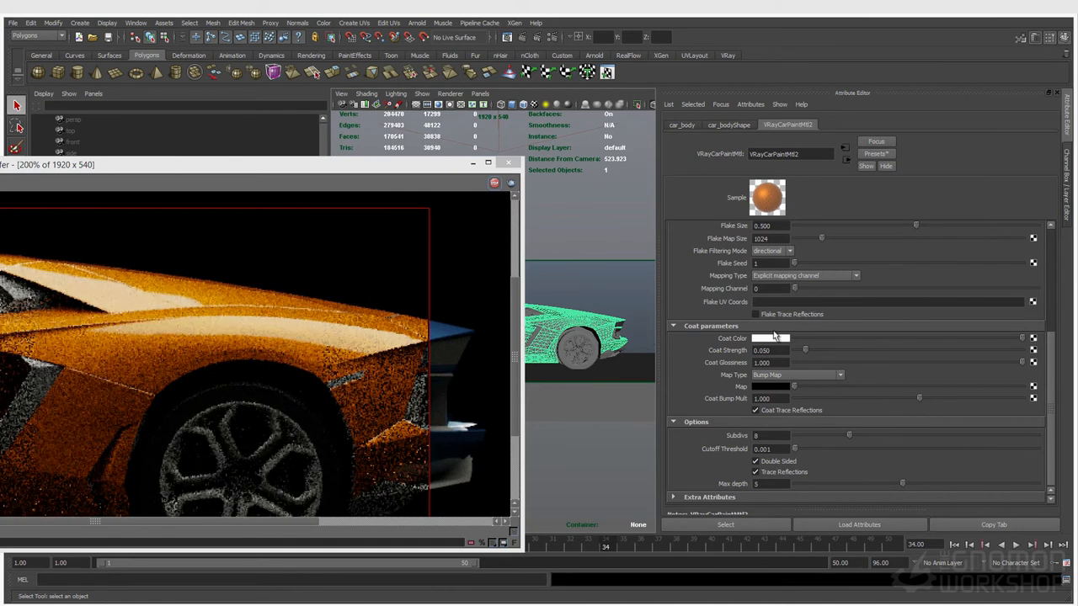
scroll(231, 373, down, 1)
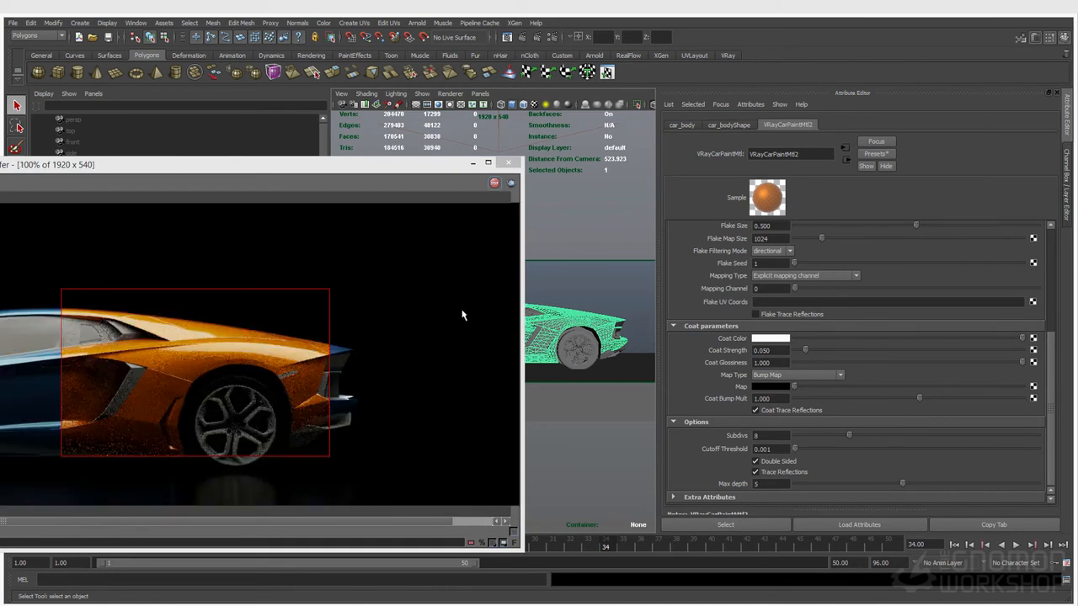
scroll(772, 388, up, 3)
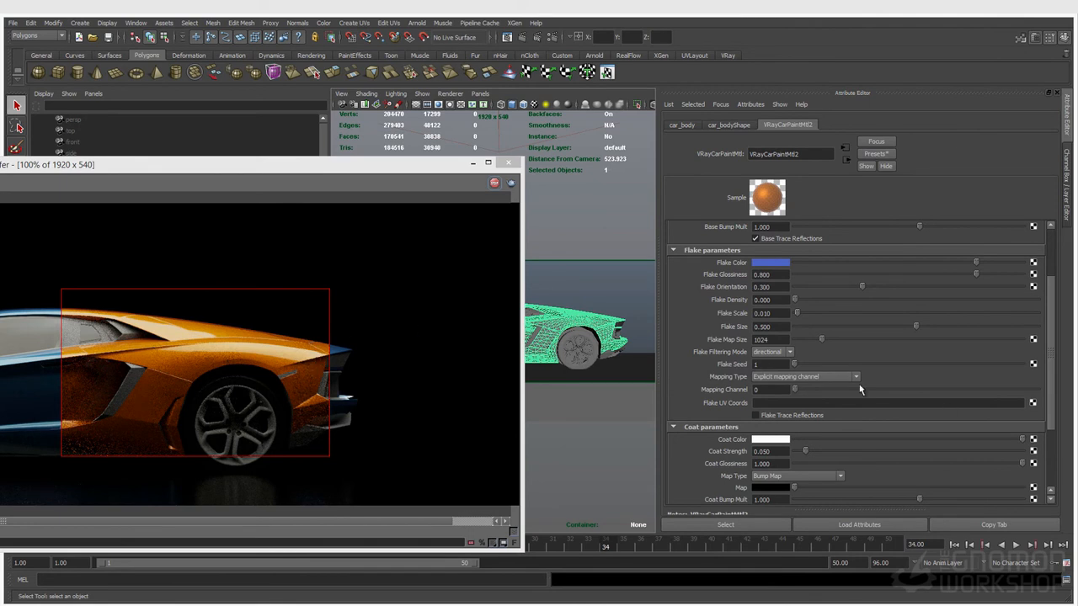
scroll(815, 392, up, 3)
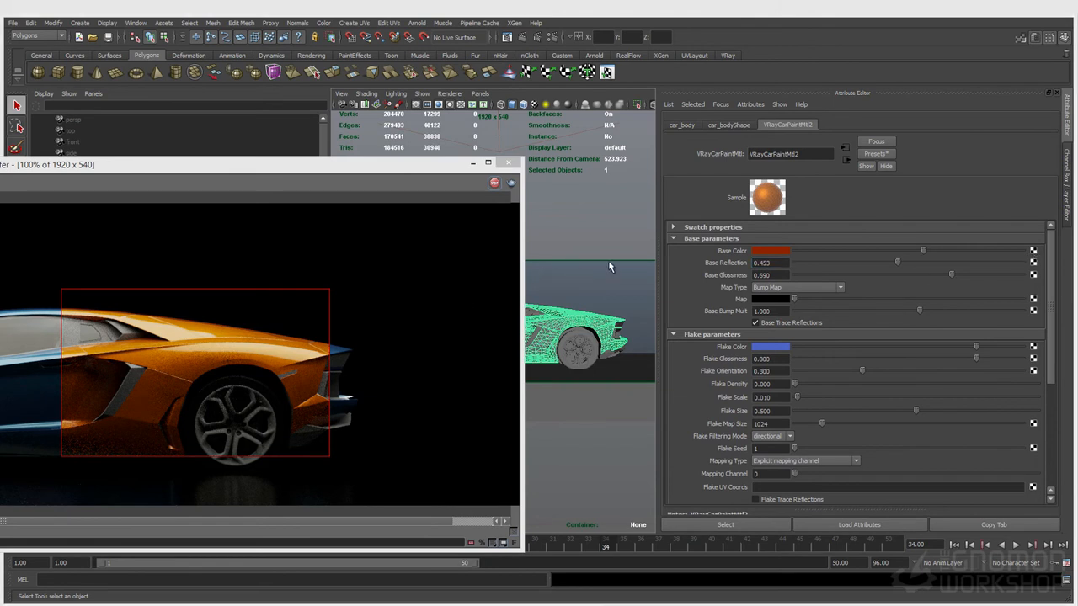
Create a VRay Fresnel node for the base colour with a red front colour
drag(0, 172, 305, 139)
click(295, 216)
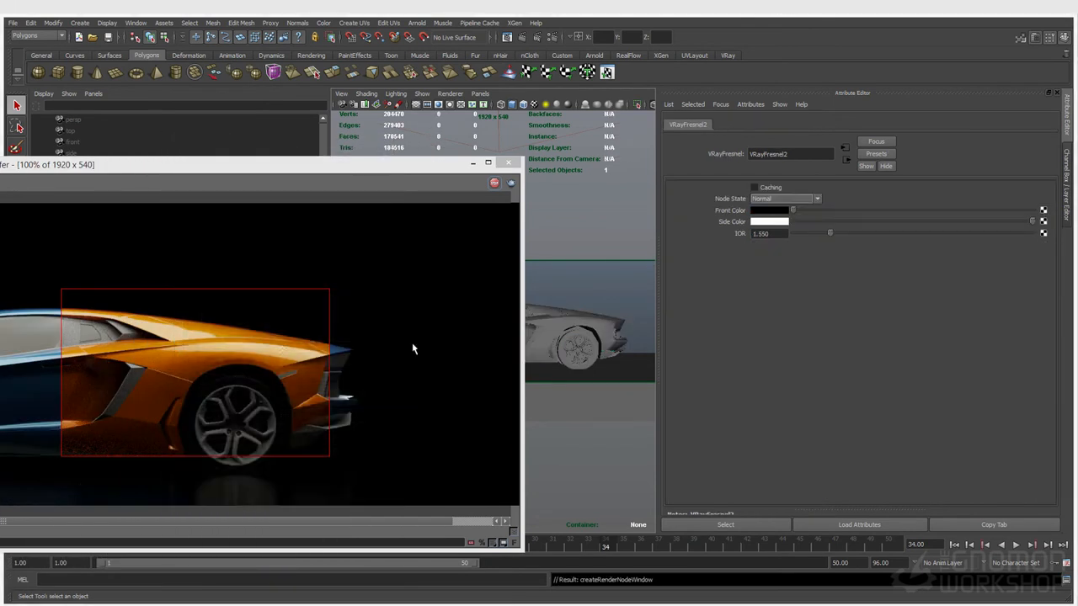
click(768, 211)
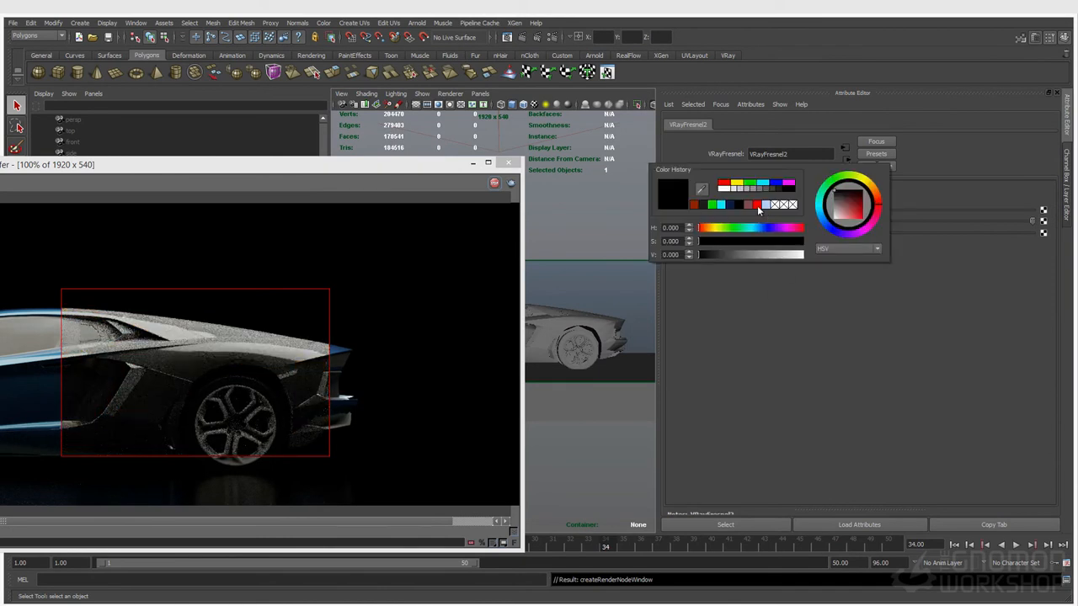
click(758, 207)
Make the Fresnel side colour fully saturated orange and draw a larger render region over the car
click(768, 220)
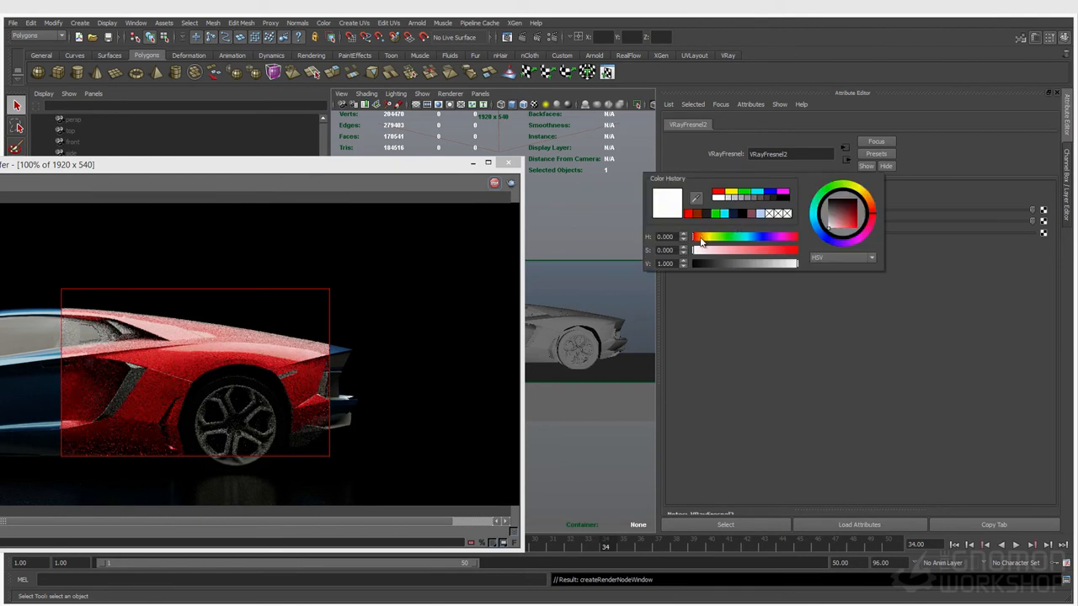
click(700, 238)
click(797, 250)
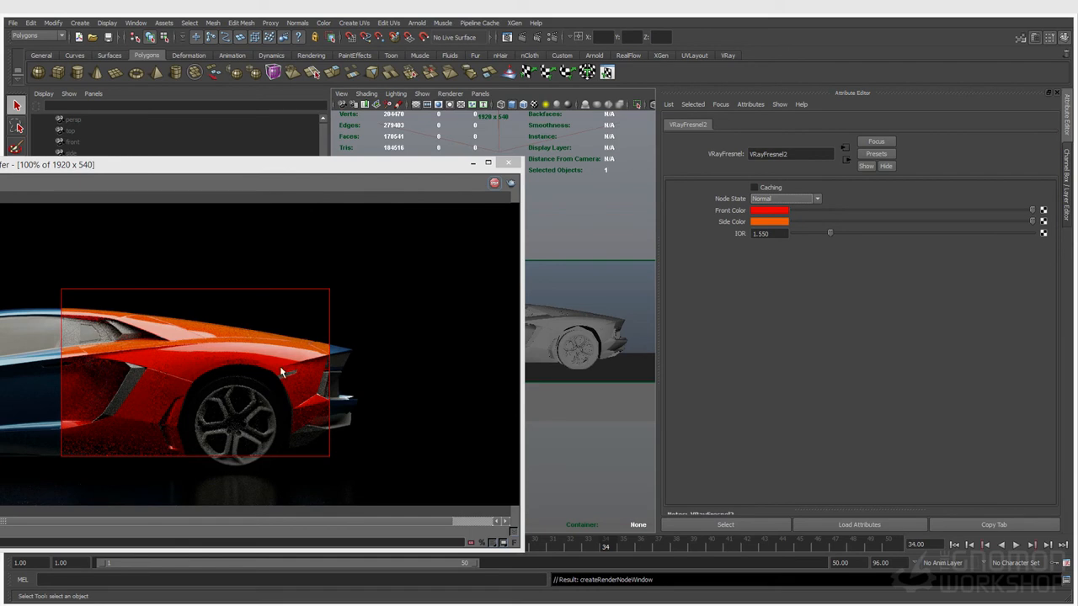
drag(412, 272, 25, 497)
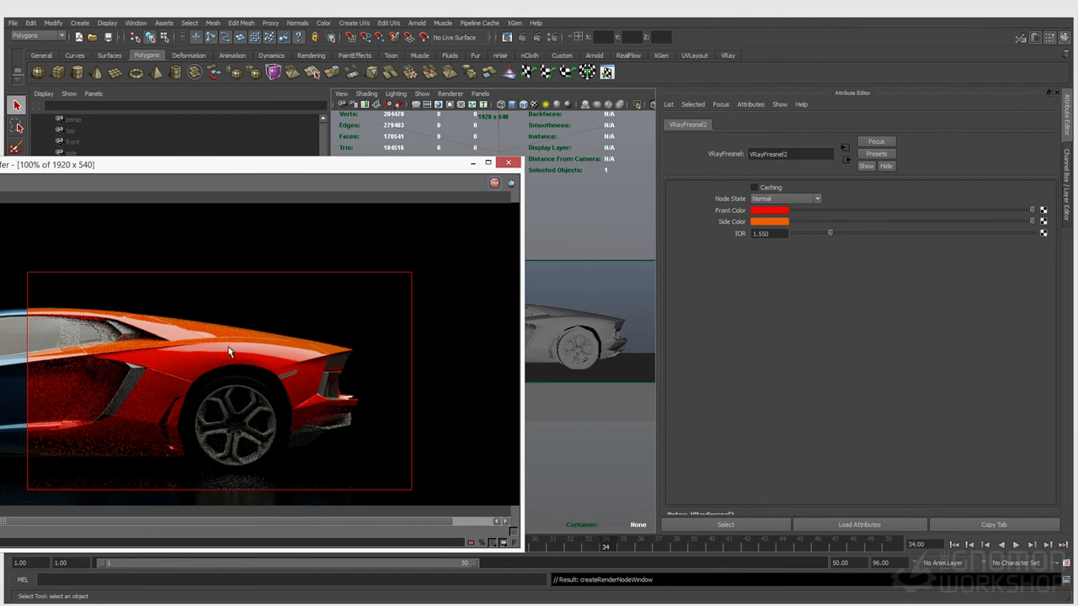
Return to the car paint settings, settle Base Reflection at 0.579, and reselect the car body
click(845, 161)
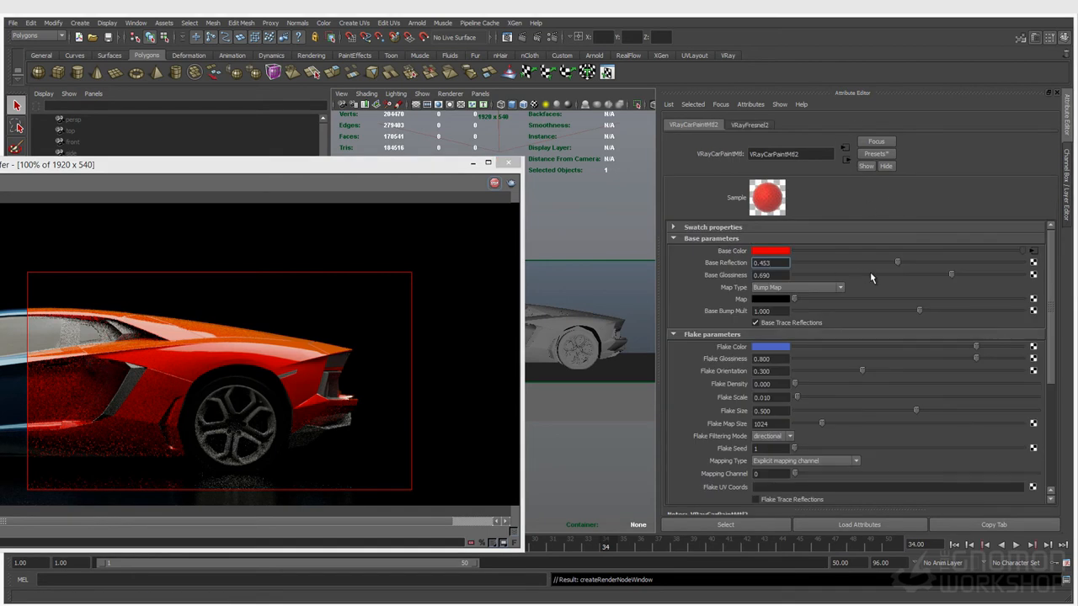
drag(897, 261, 987, 268)
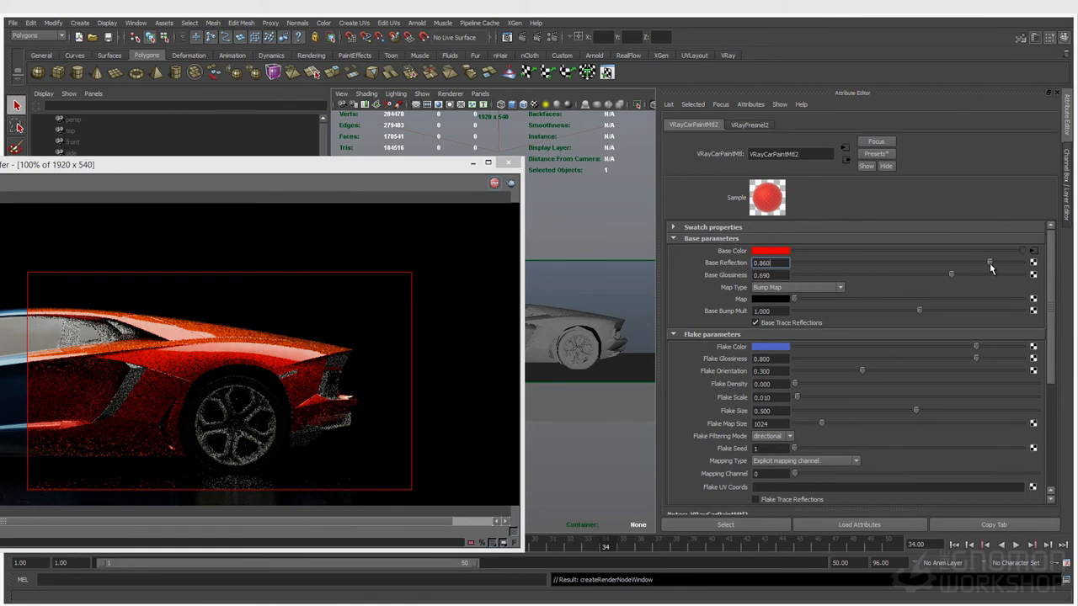
drag(990, 264, 961, 267)
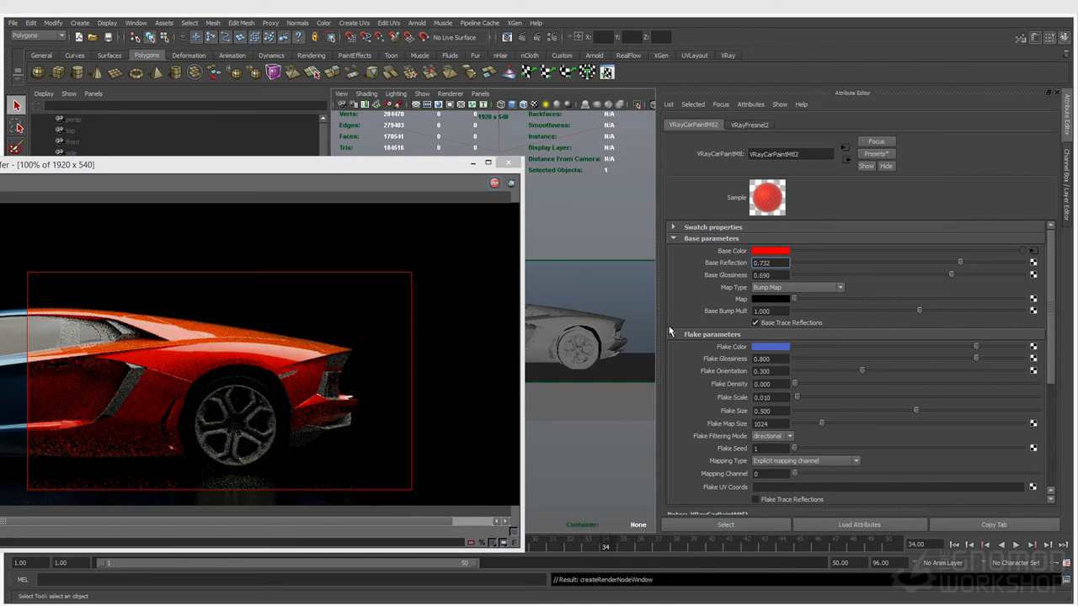
drag(960, 263, 928, 269)
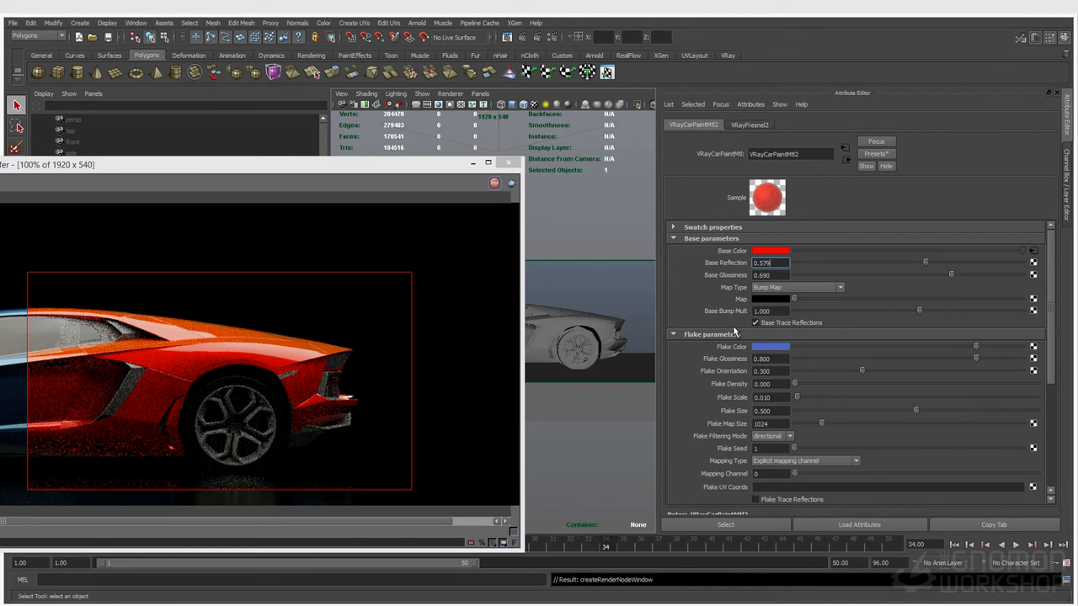
click(560, 325)
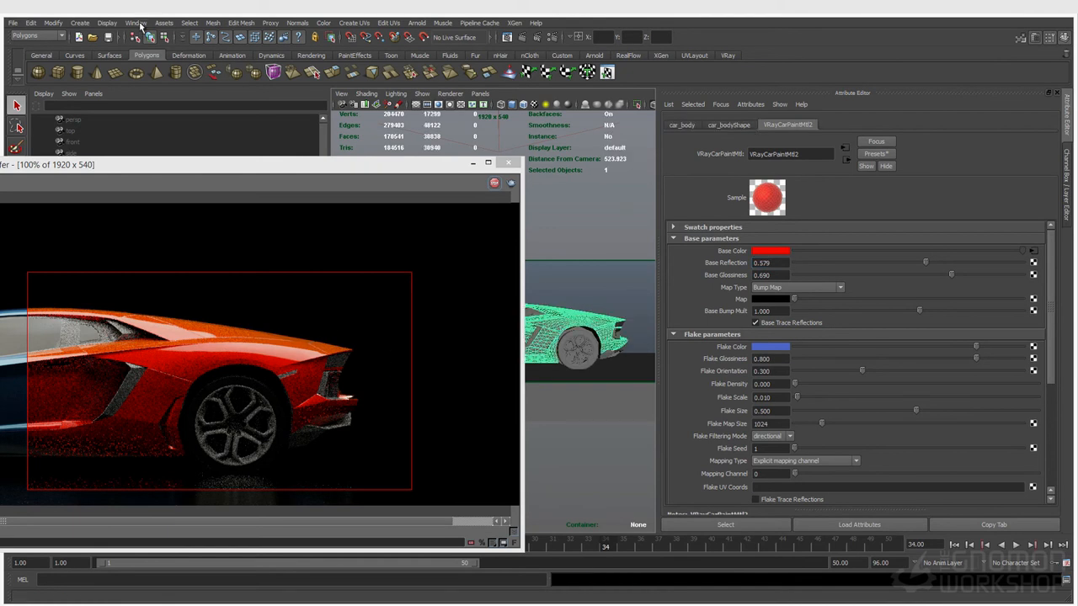
Inspect the car's UVs in the UV Texture Editor, then close it
click(136, 23)
mouse_move(160, 72)
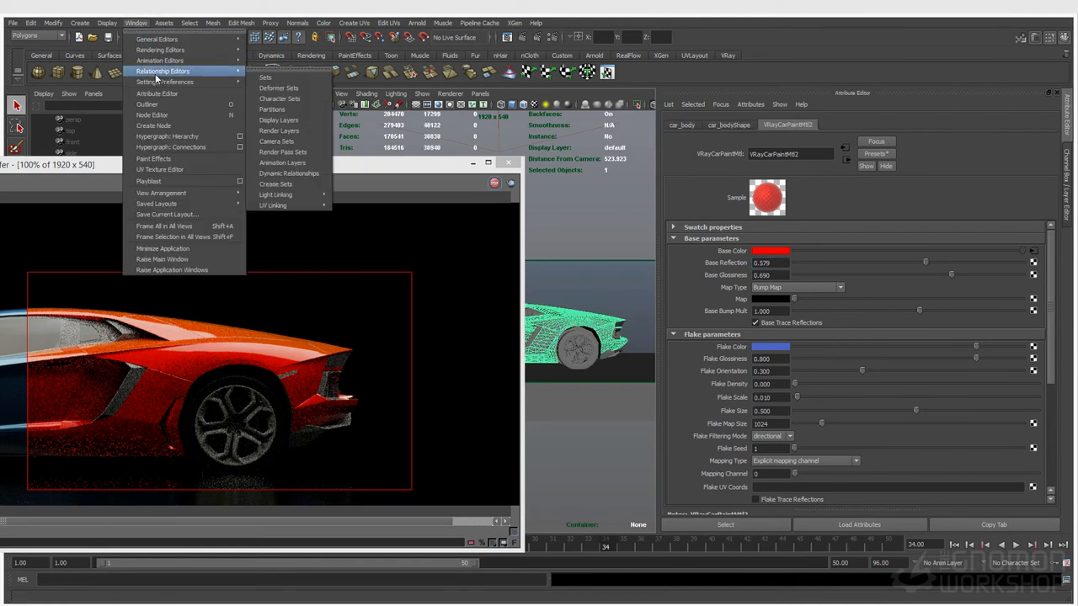
click(164, 170)
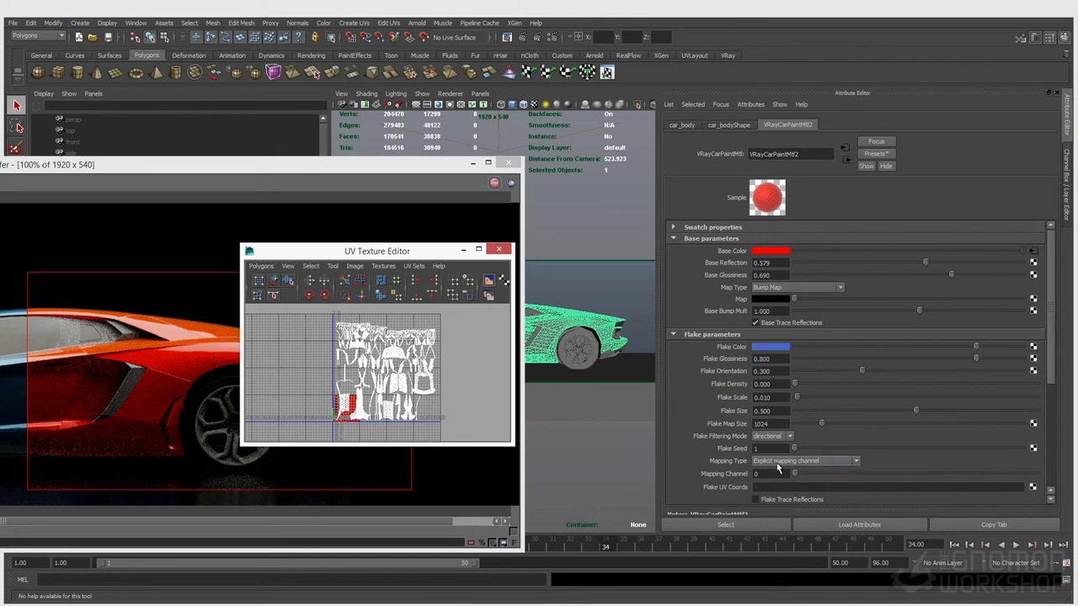
click(499, 249)
Keep flake Mapping Type on Explicit mapping channel and enable Flake Trace Reflections
click(846, 463)
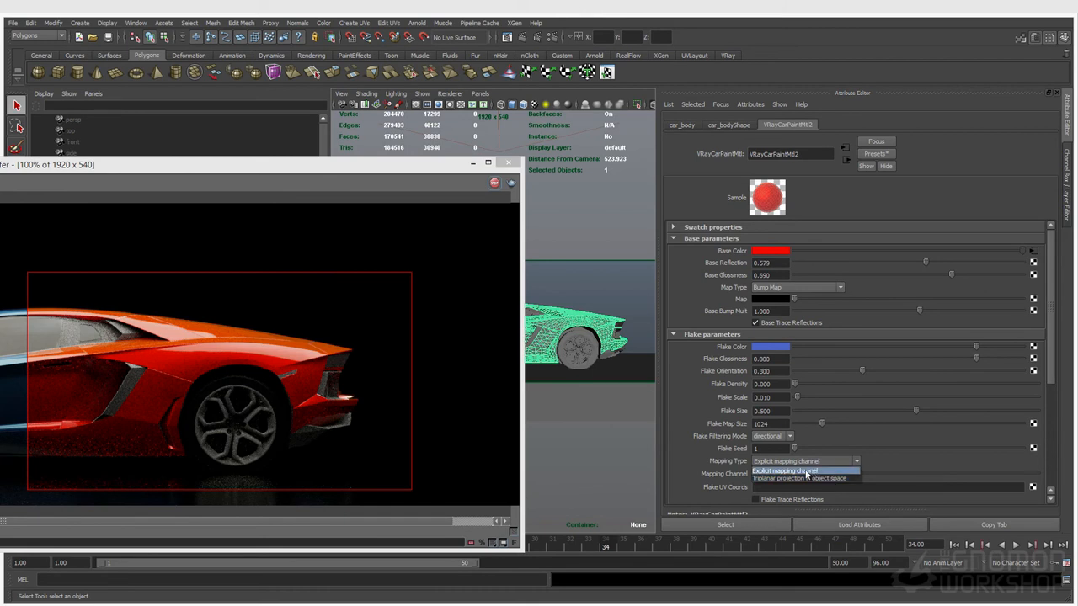
click(807, 472)
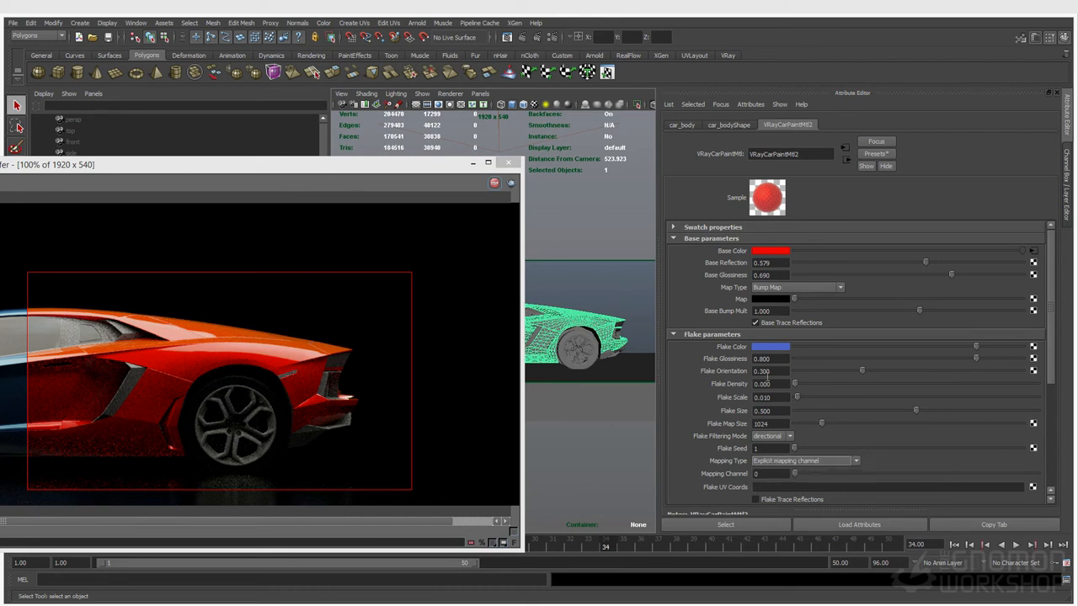
click(755, 500)
Set Flake Density to 1
click(777, 384)
text(1)
key(Return)
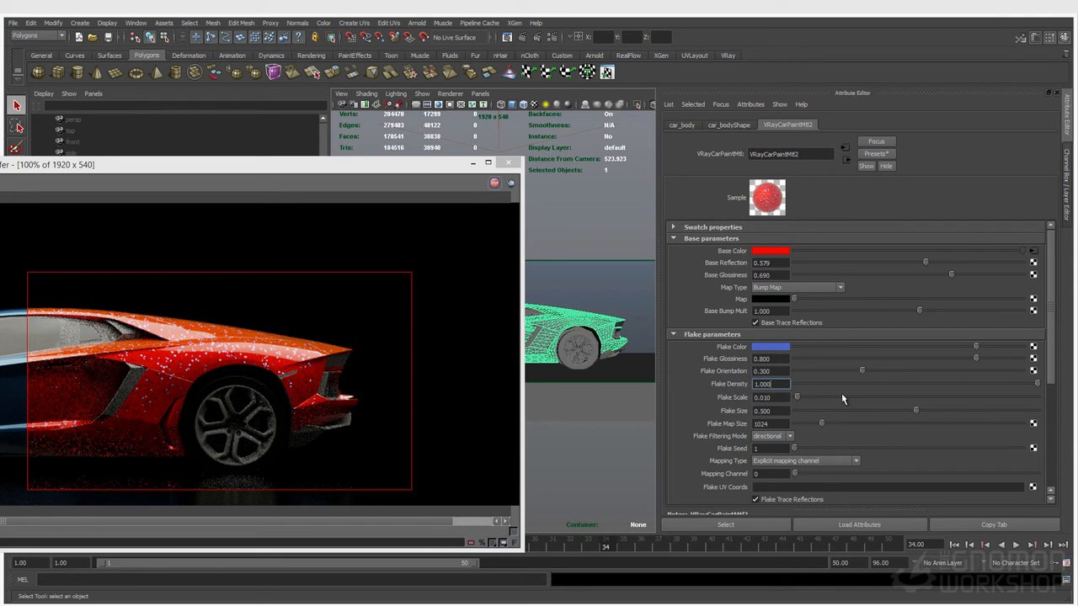
Set Flake Scale to 0.005 for finer flakes
click(779, 411)
double_click(777, 397)
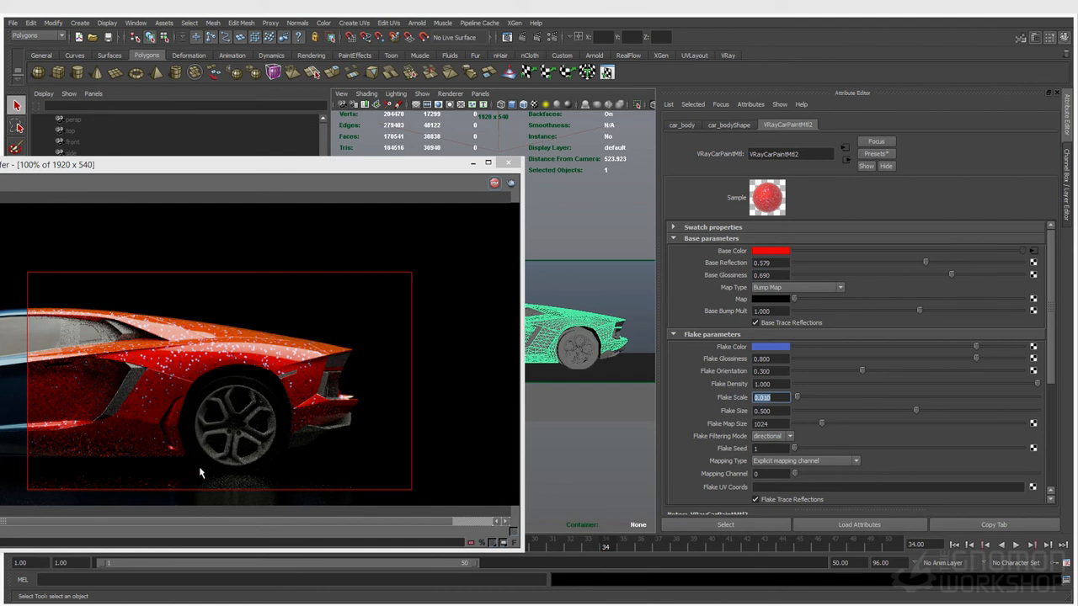
double_click(773, 425)
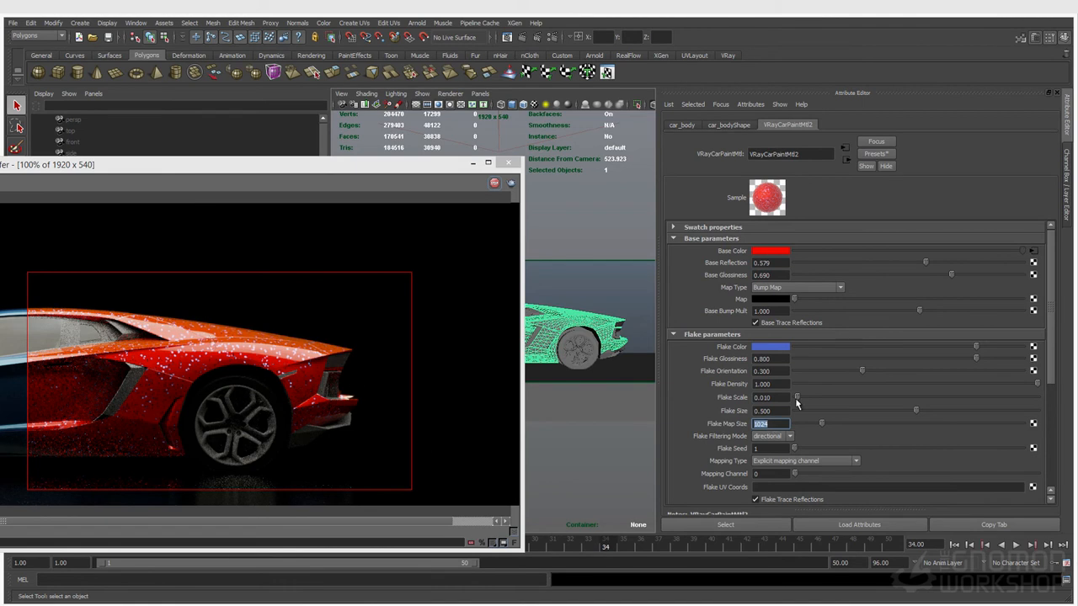
double_click(766, 397)
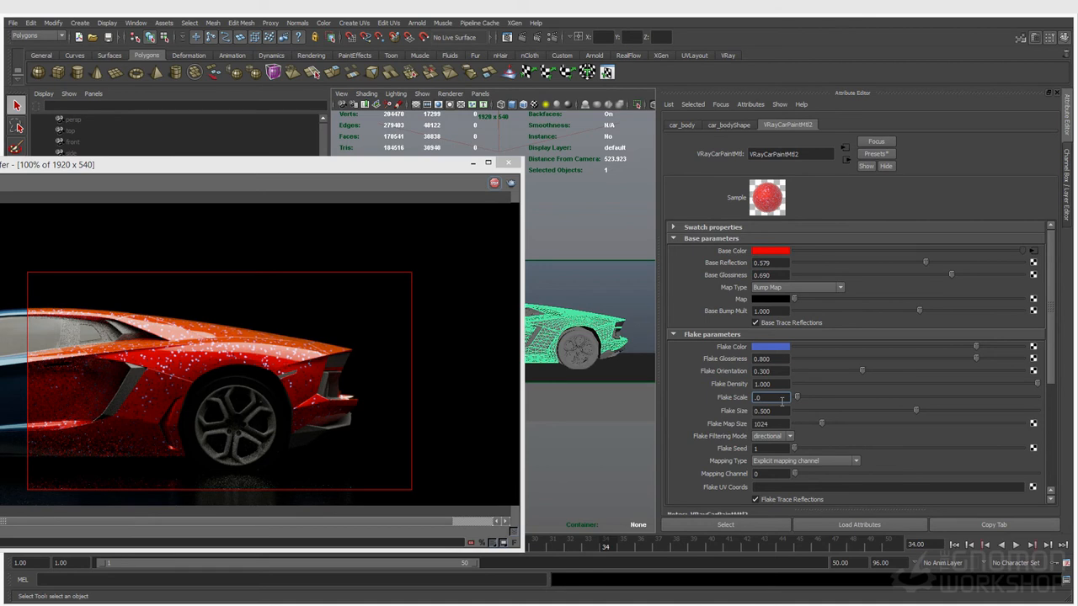
key(Return)
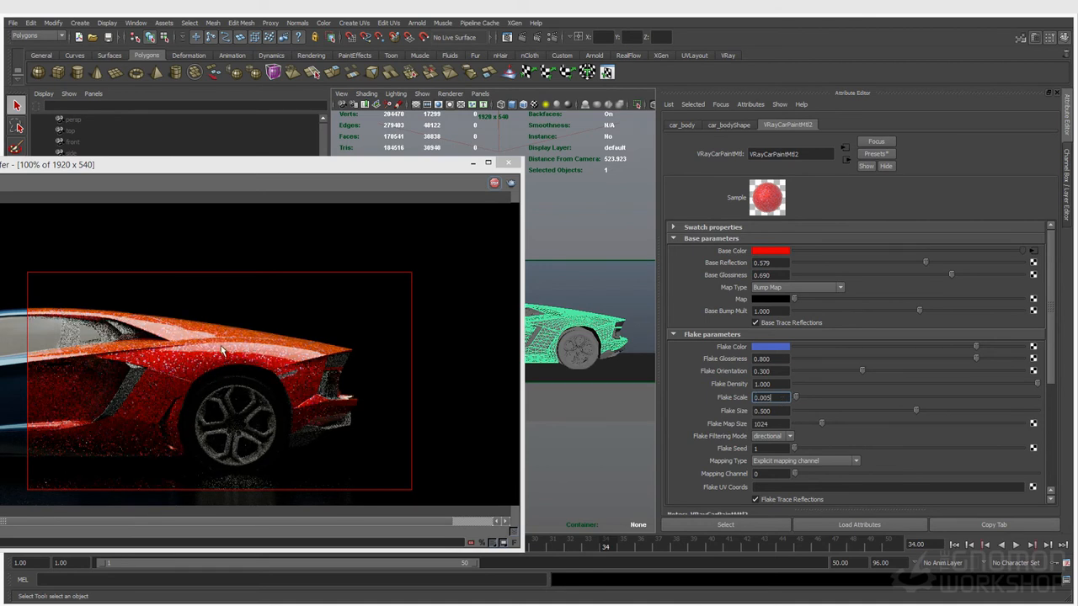
double_click(776, 384)
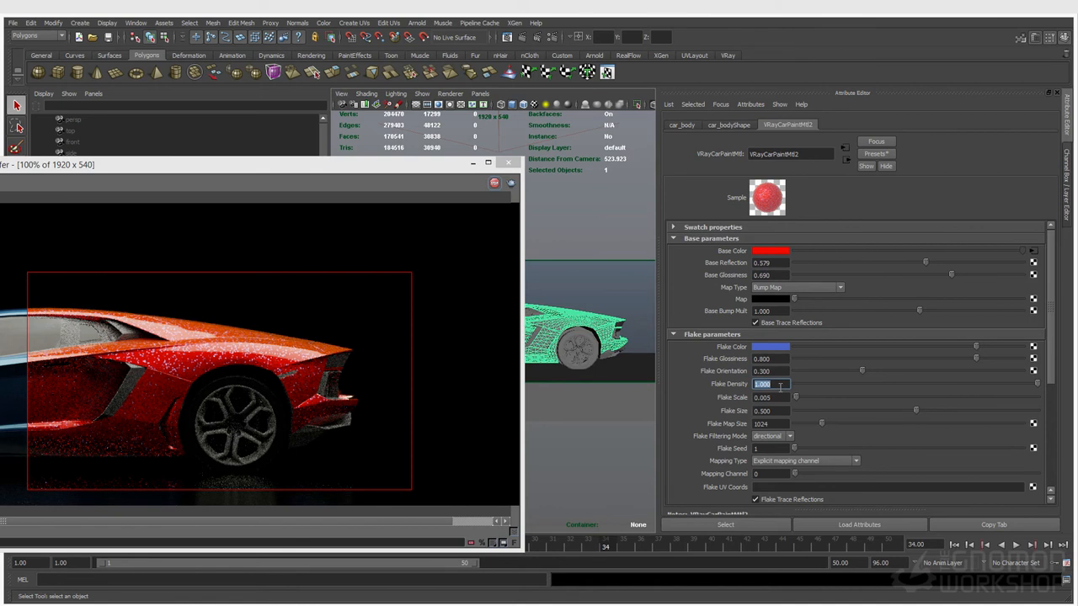
Set Flake Size to 0.100
click(779, 398)
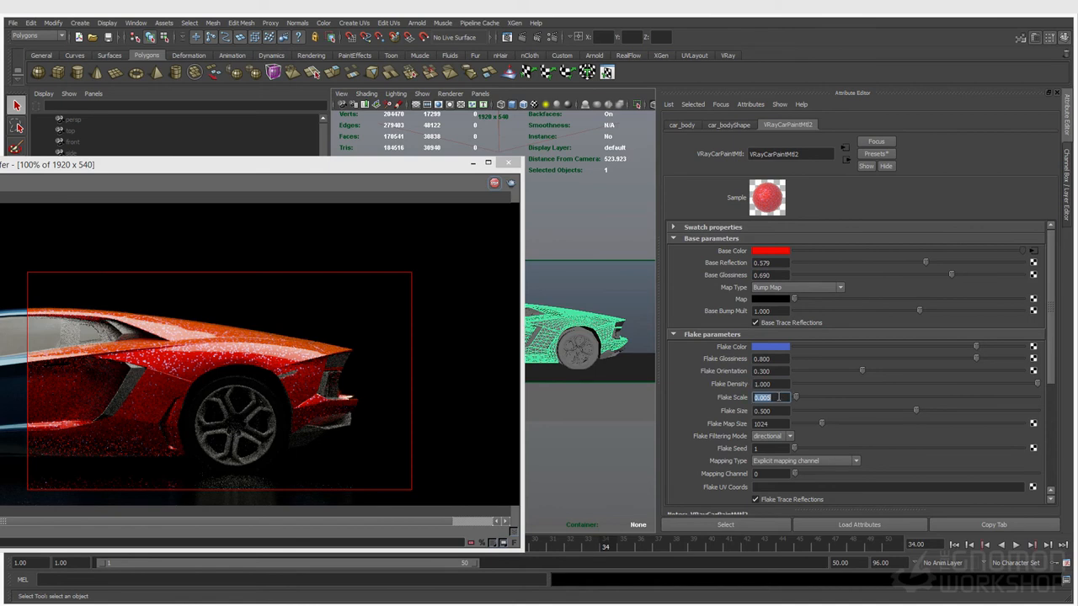
key(Tab)
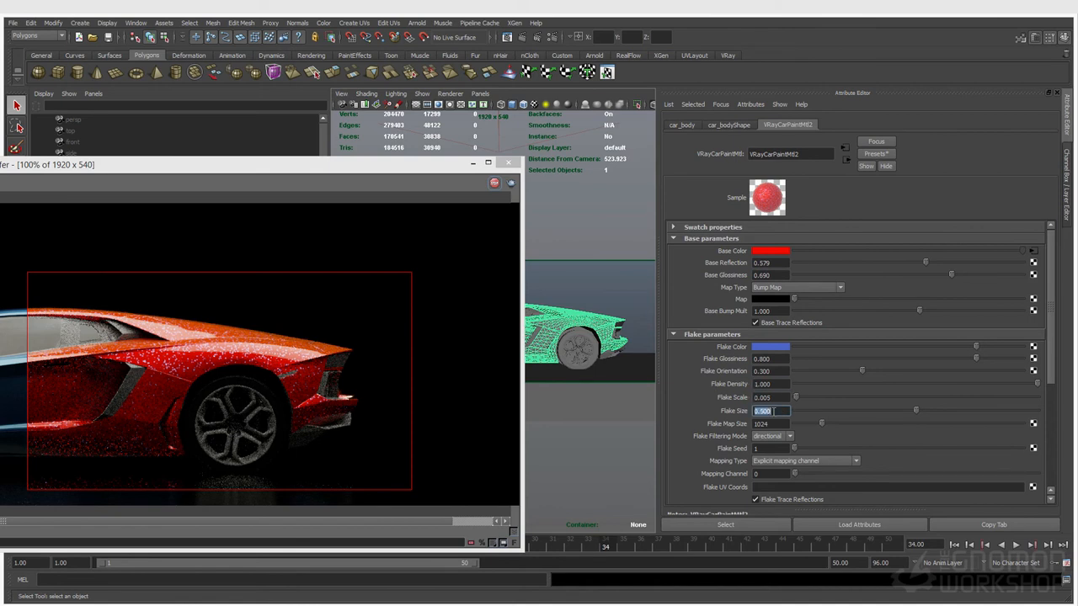
text(0.1)
key(Return)
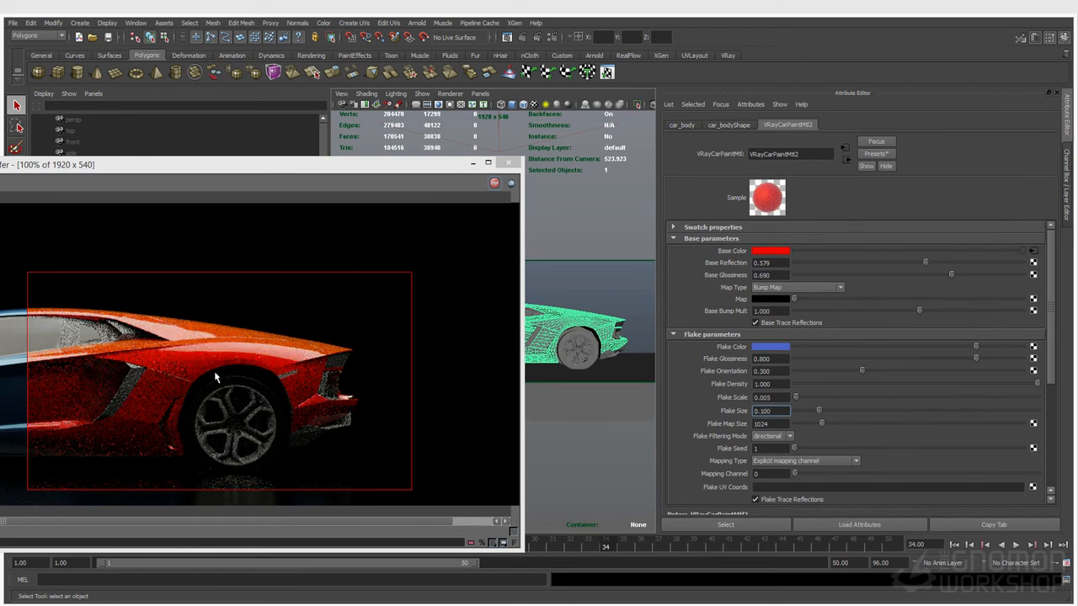
Raise Flake Density to 20 and select Flake Scale to set 0.001
double_click(781, 384)
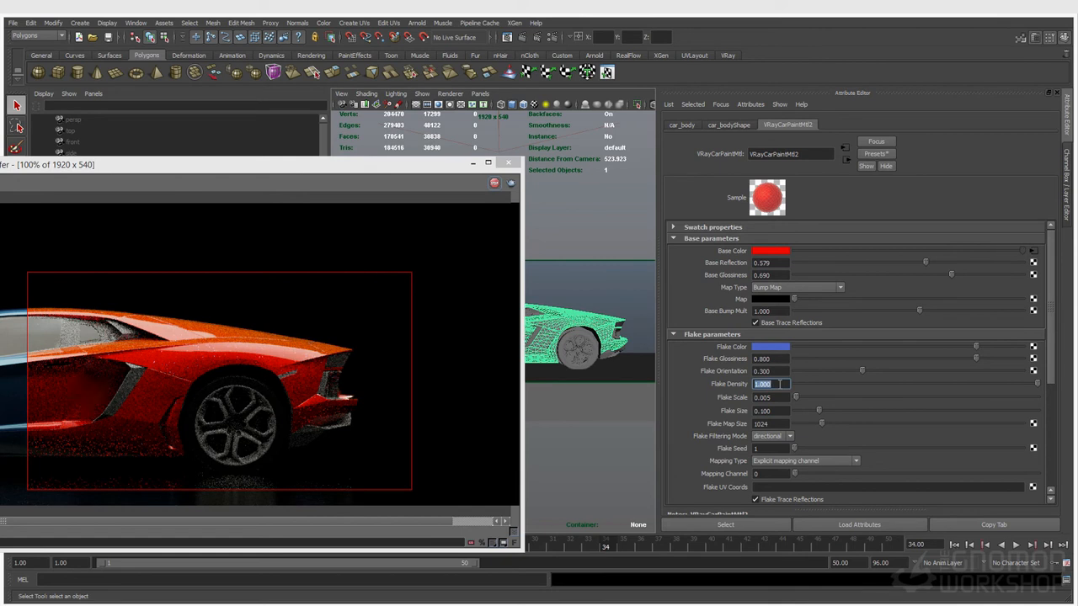
text(20)
key(Return)
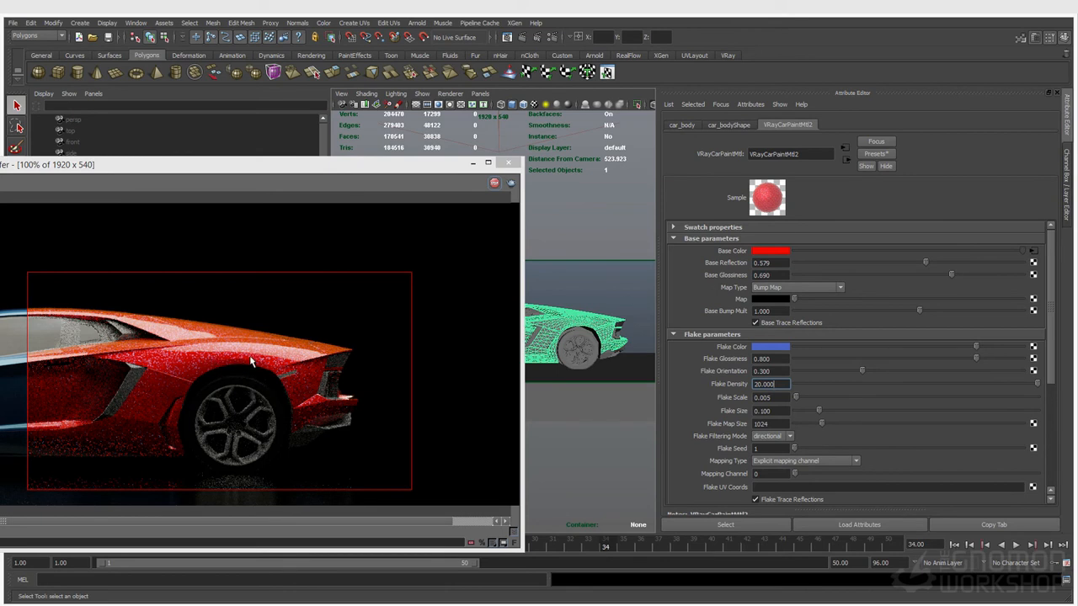
double_click(767, 397)
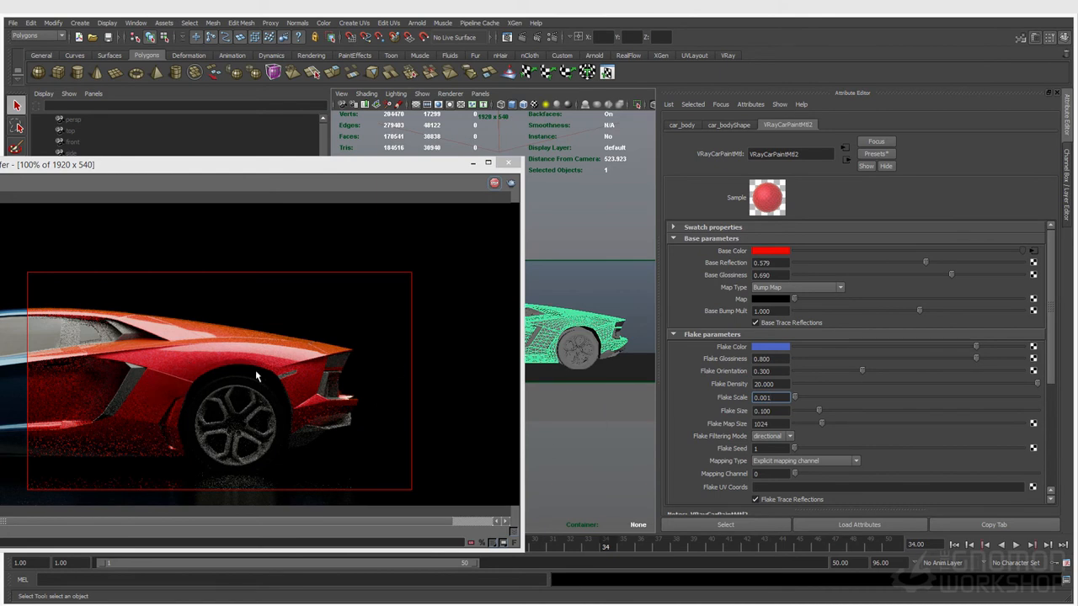
Switch the viewport to the persp camera and save the scene as materials_carPaint_v001.mb
click(480, 94)
mouse_move(514, 104)
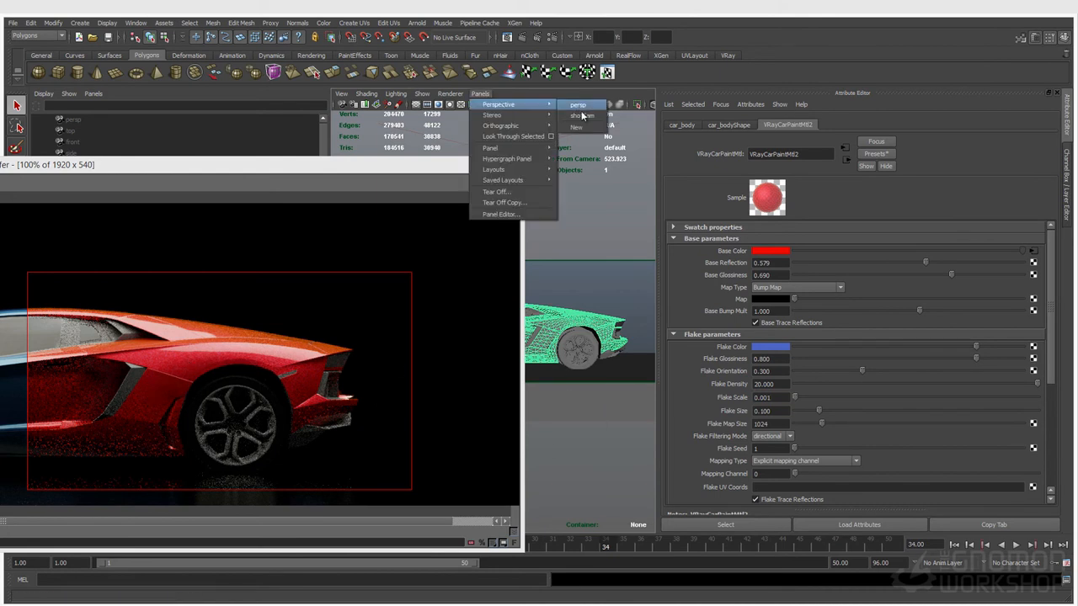
click(578, 107)
drag(384, 166, 243, 195)
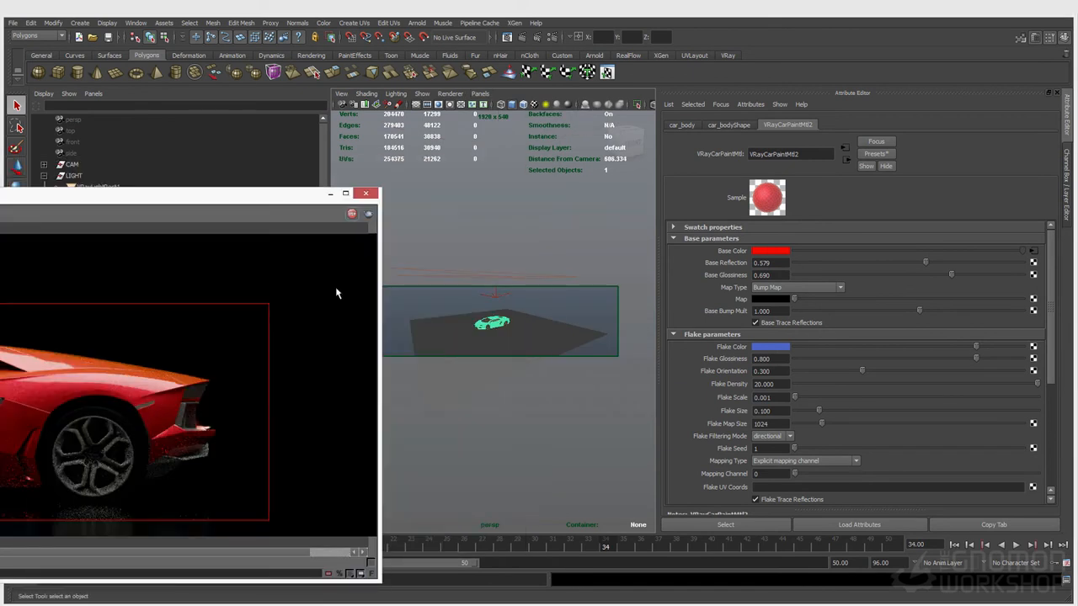
click(107, 38)
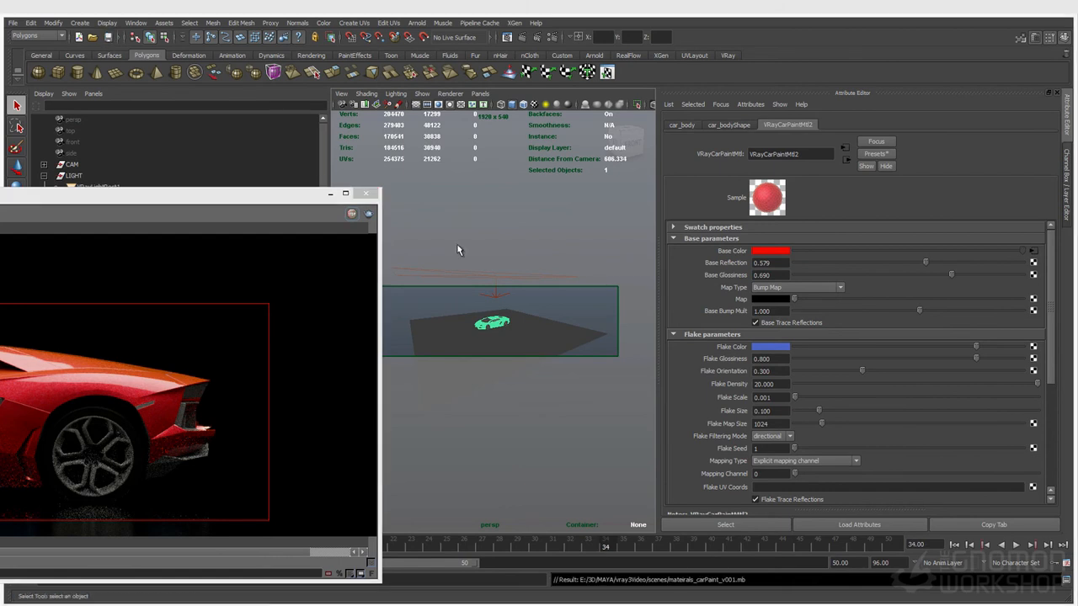
Frame the perspective view along the side of the car
click(480, 95)
mouse_move(487, 107)
click(588, 110)
scroll(471, 308, up, 9)
alt+middle_drag(496, 310, 546, 336)
alt+drag(547, 336, 414, 292)
scroll(413, 289, down, 3)
alt+middle_drag(414, 288, 431, 278)
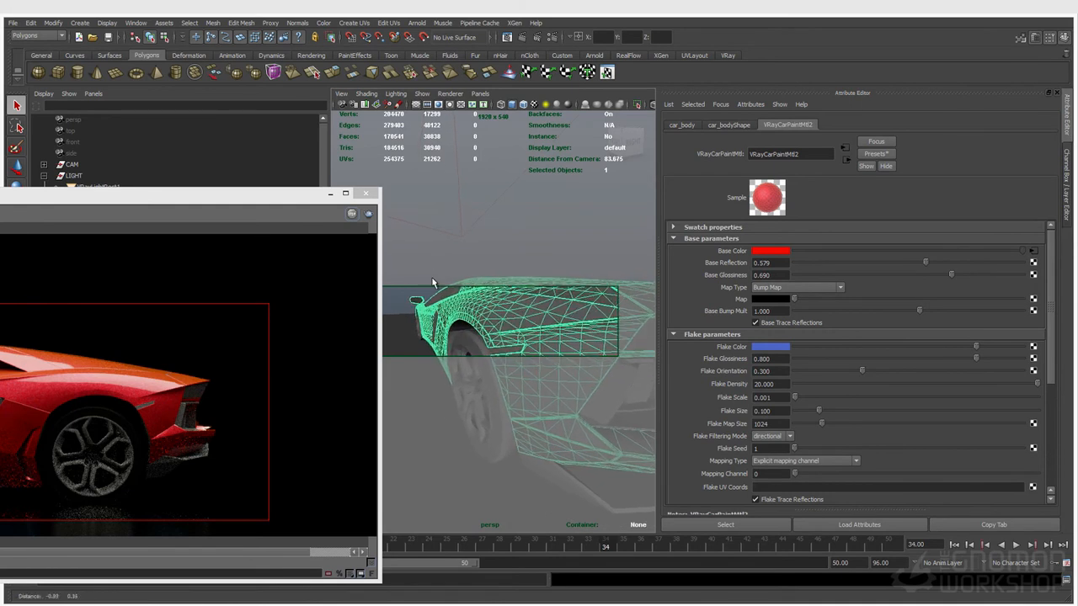
Deselect the car, fine-tune the flank close-up, and start a V-Ray IPR render
click(405, 280)
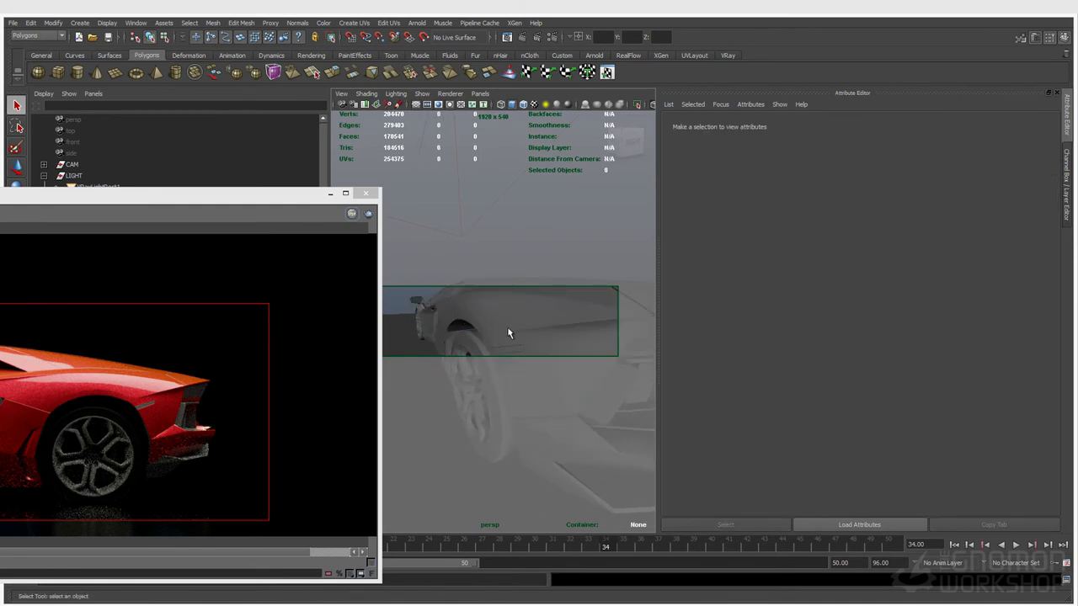
alt+drag(477, 320, 471, 319)
alt+middle_drag(471, 317, 474, 321)
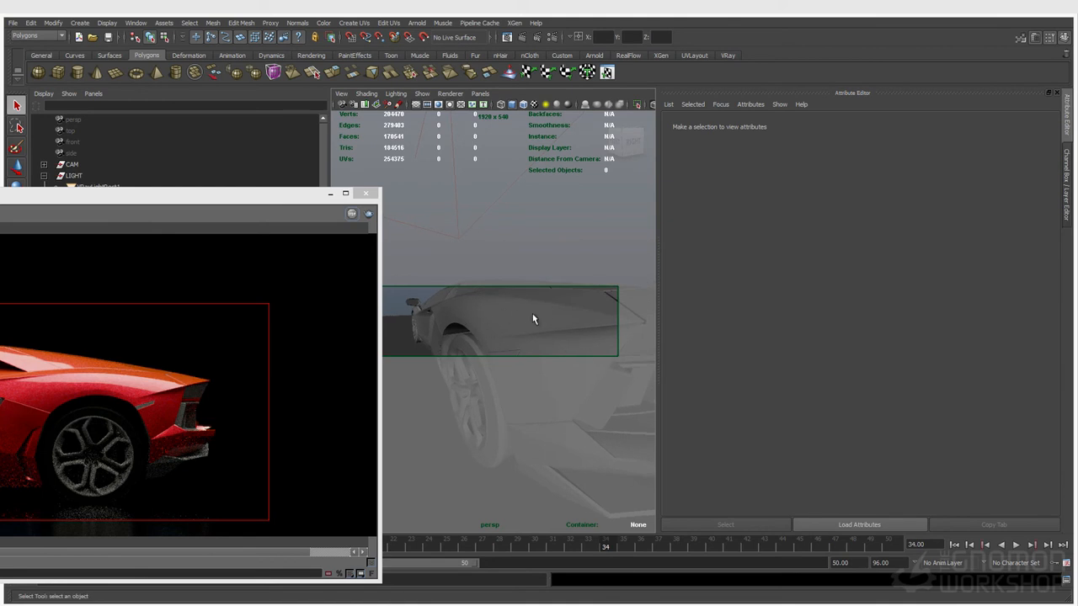
alt+drag(511, 343, 495, 318)
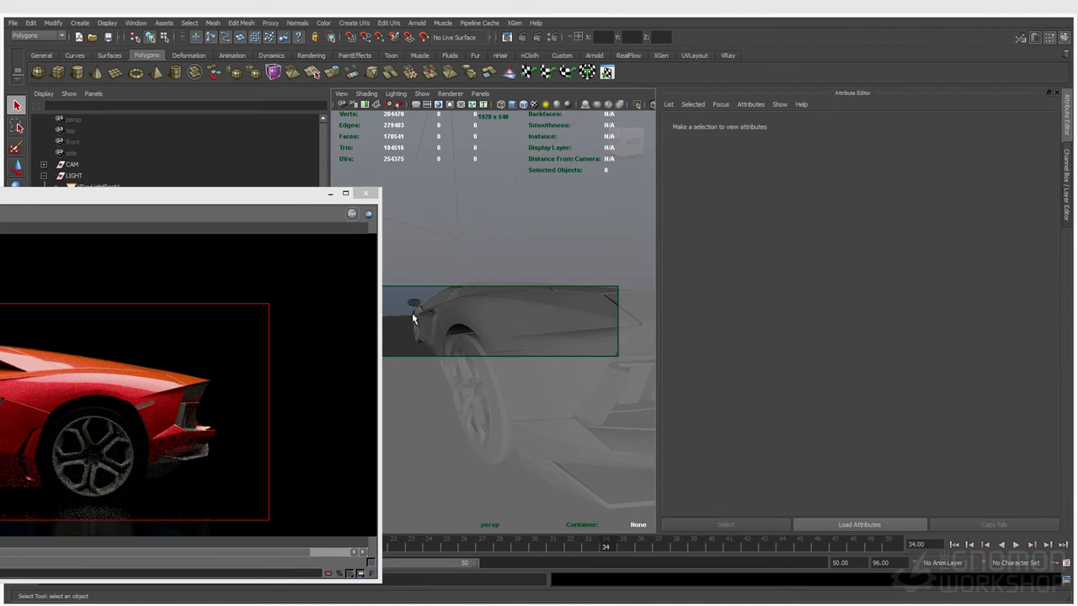
click(536, 39)
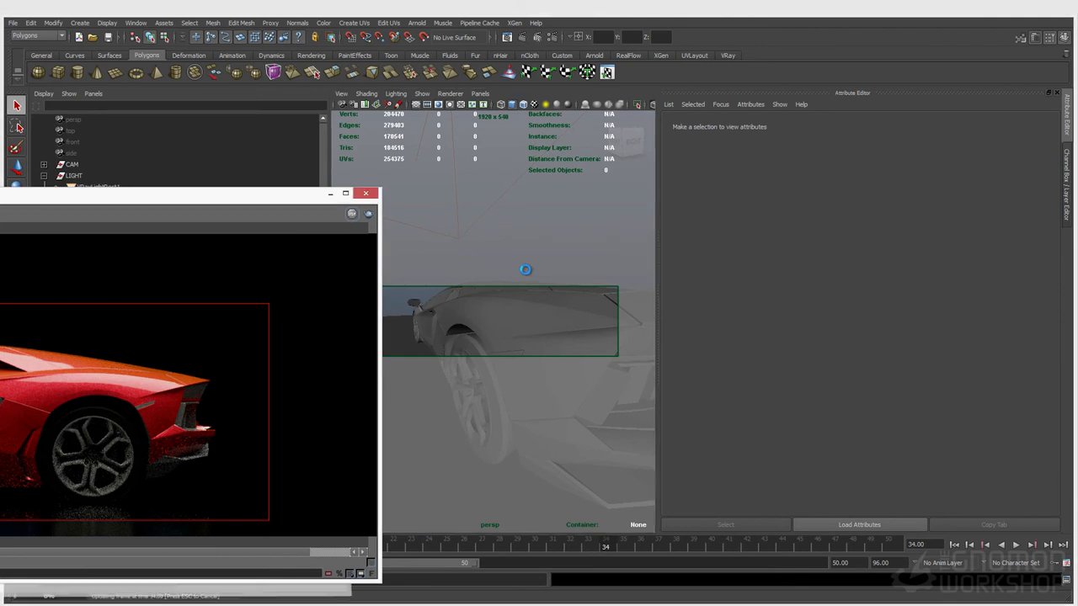
drag(101, 202, 151, 187)
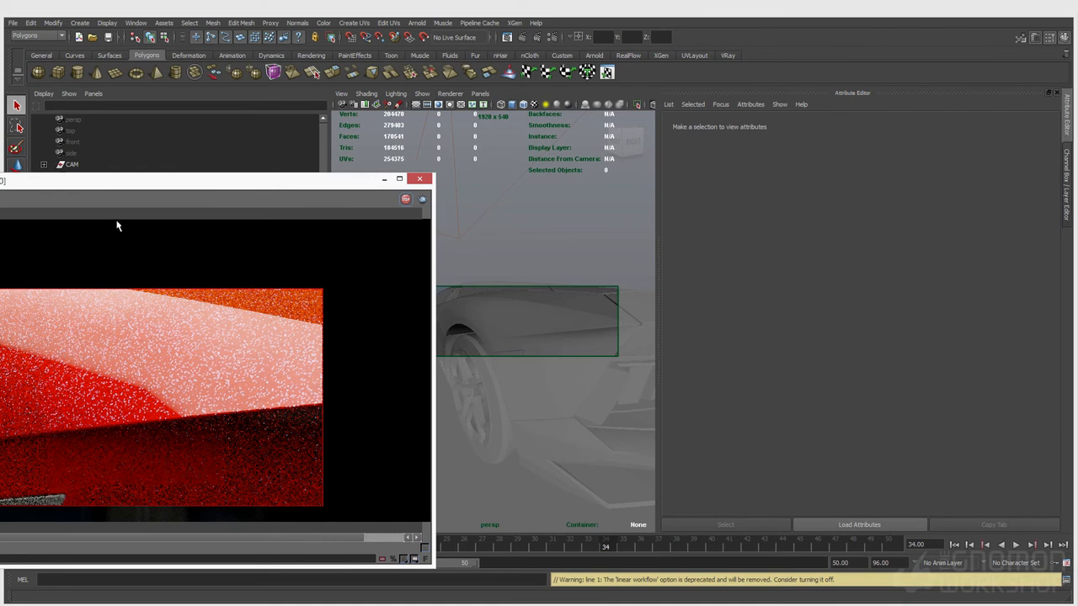
Enlarge and zoom the V-Ray frame buffer to inspect the flake close-up, then open render settings
drag(100, 187, 778, 136)
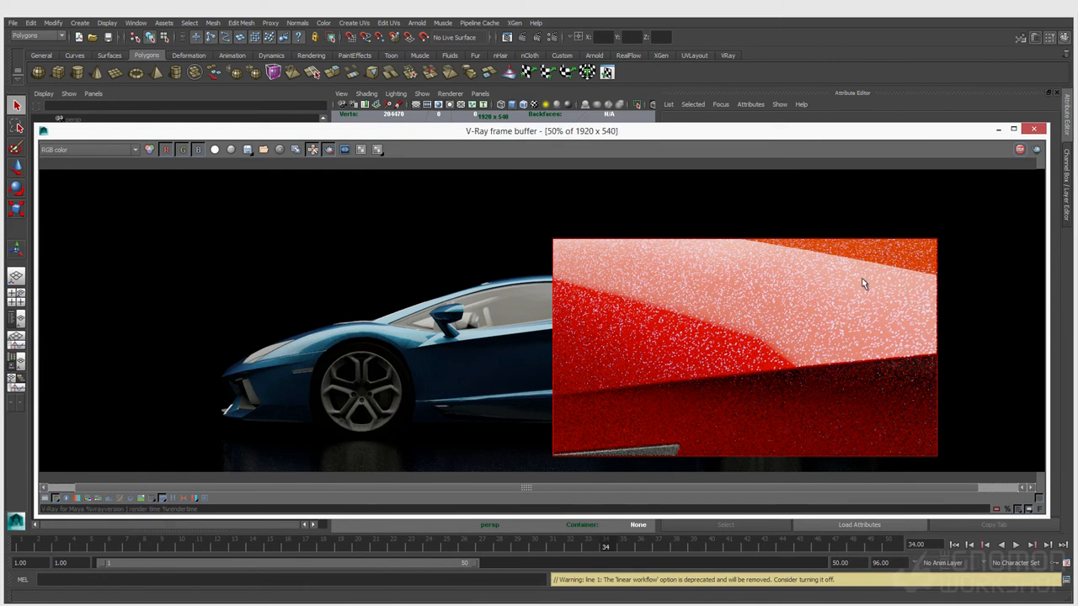
scroll(862, 278, down, 1)
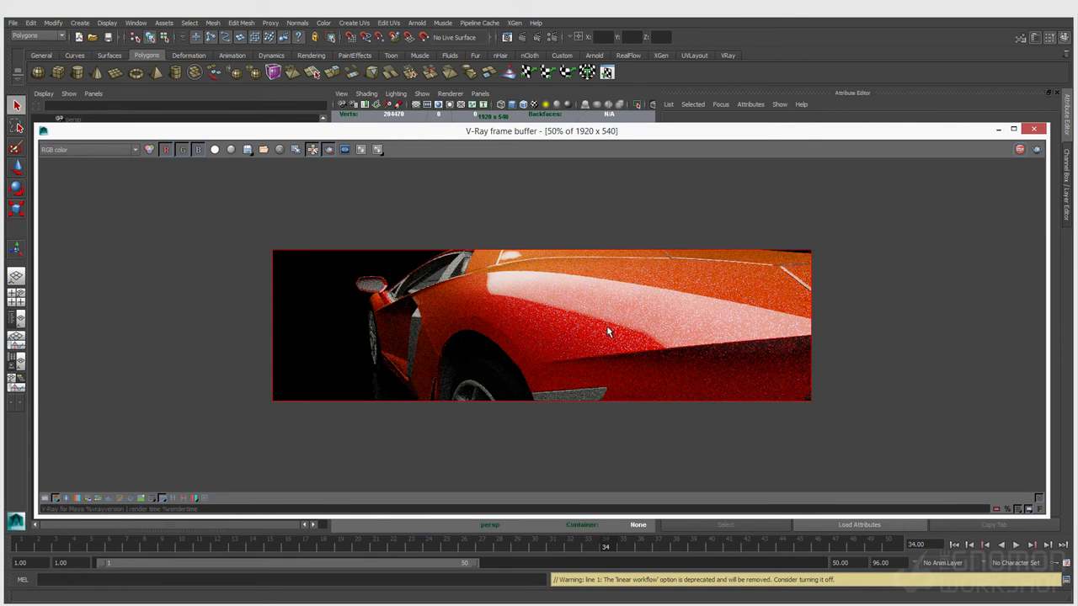
click(553, 41)
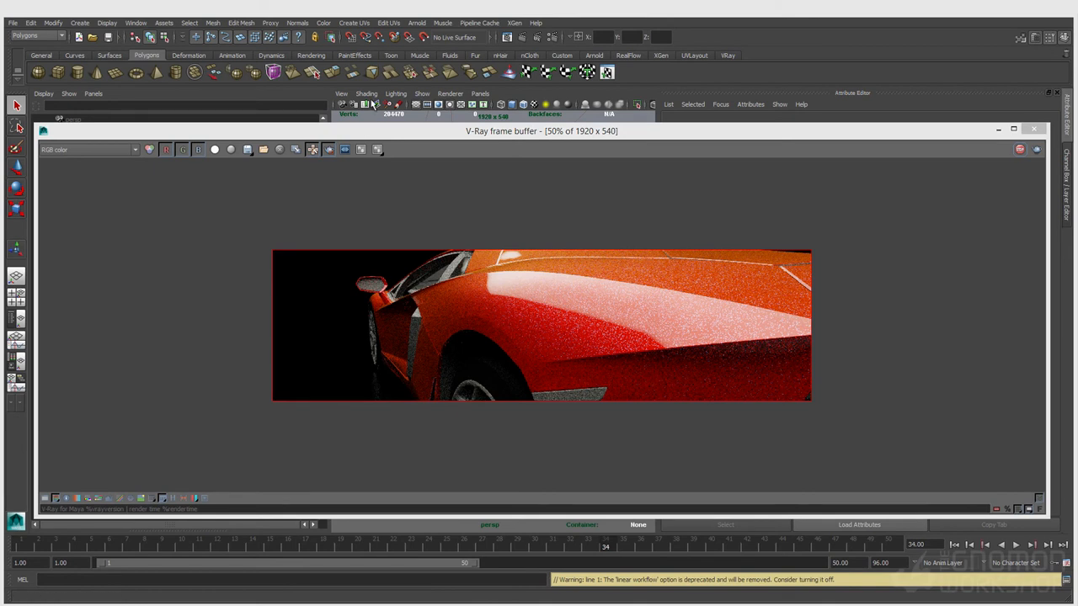
Select the car body to load its car paint, and render a region on the flank
drag(370, 133, 25, 270)
drag(475, 271, 431, 125)
click(465, 323)
click(776, 399)
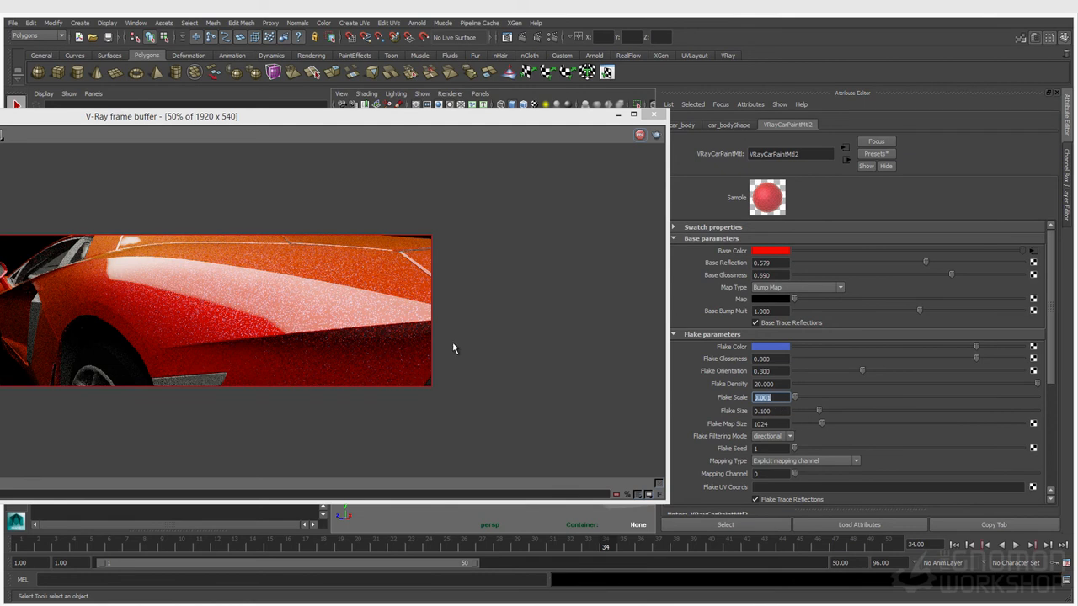
drag(330, 288, 396, 345)
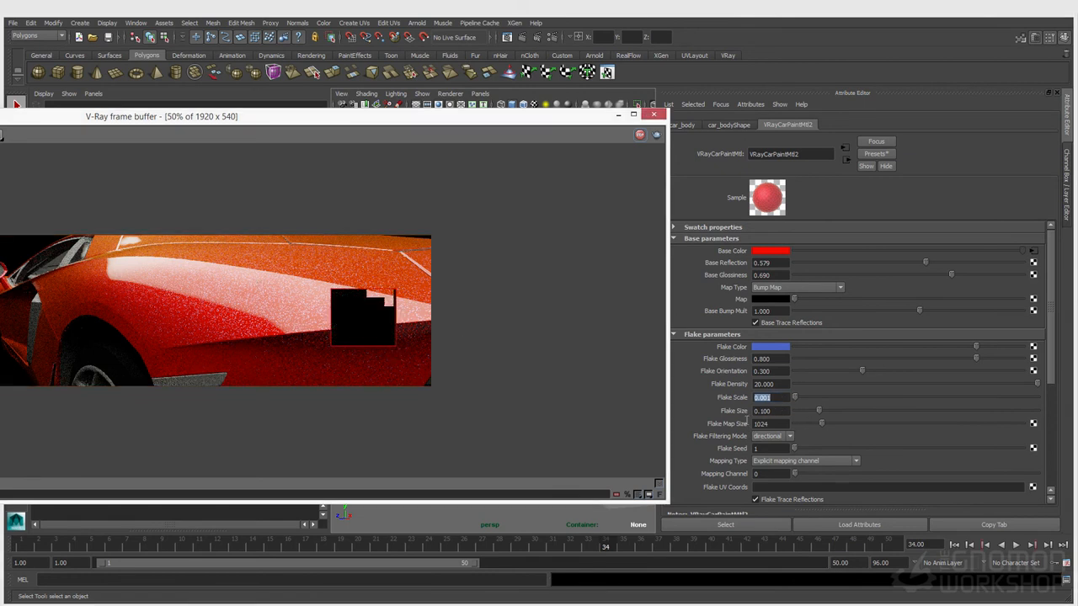
Lower Flake Scale to .0005, then check the Flake Size and Flake Orientation values
click(786, 398)
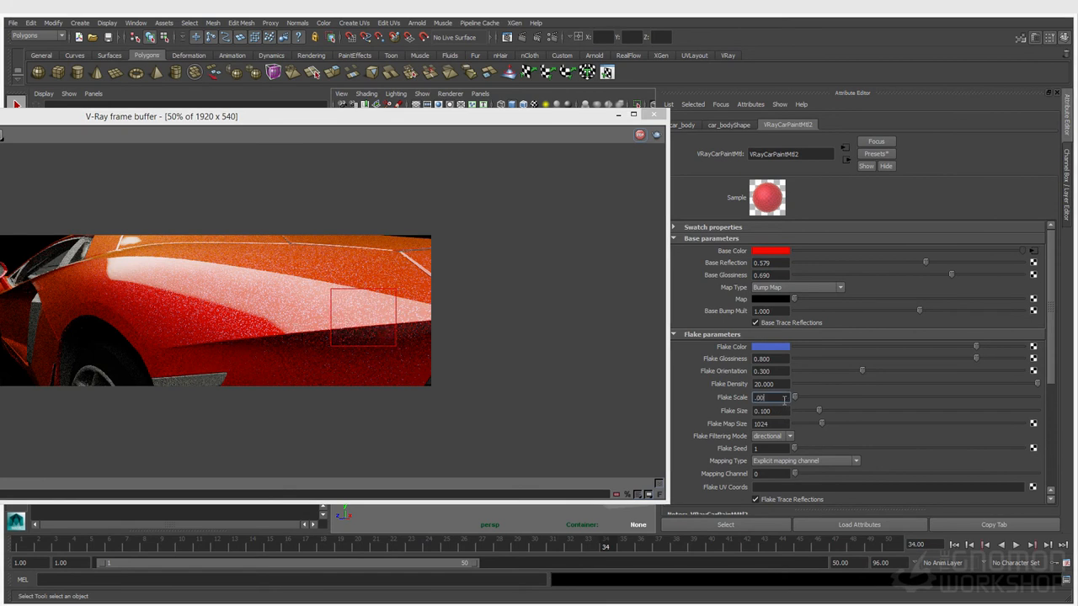
text(.0005)
key(Return)
scroll(354, 312, up, 1)
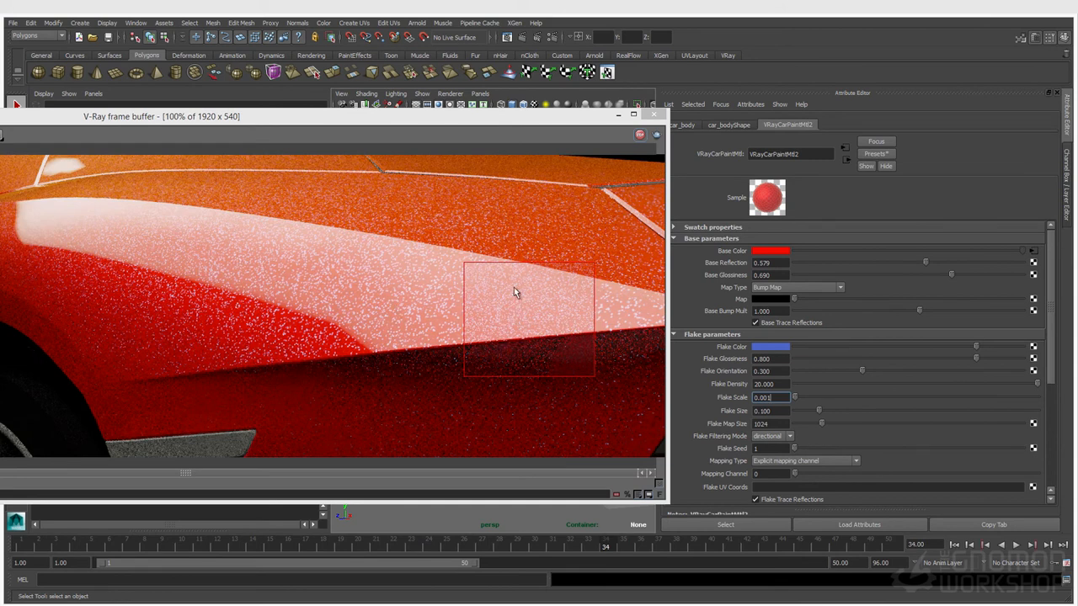
click(784, 412)
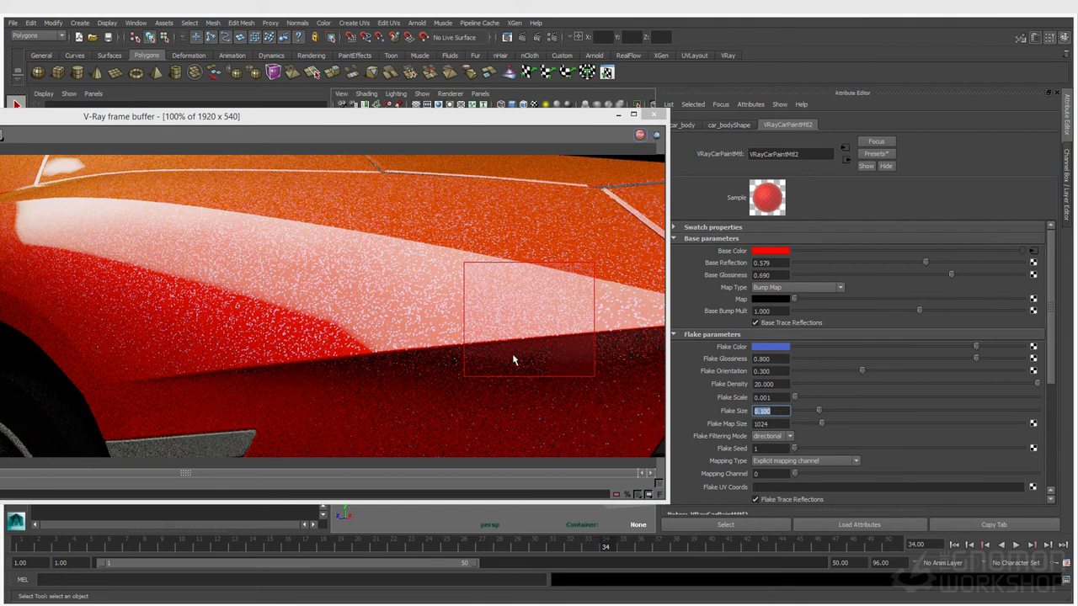
click(776, 371)
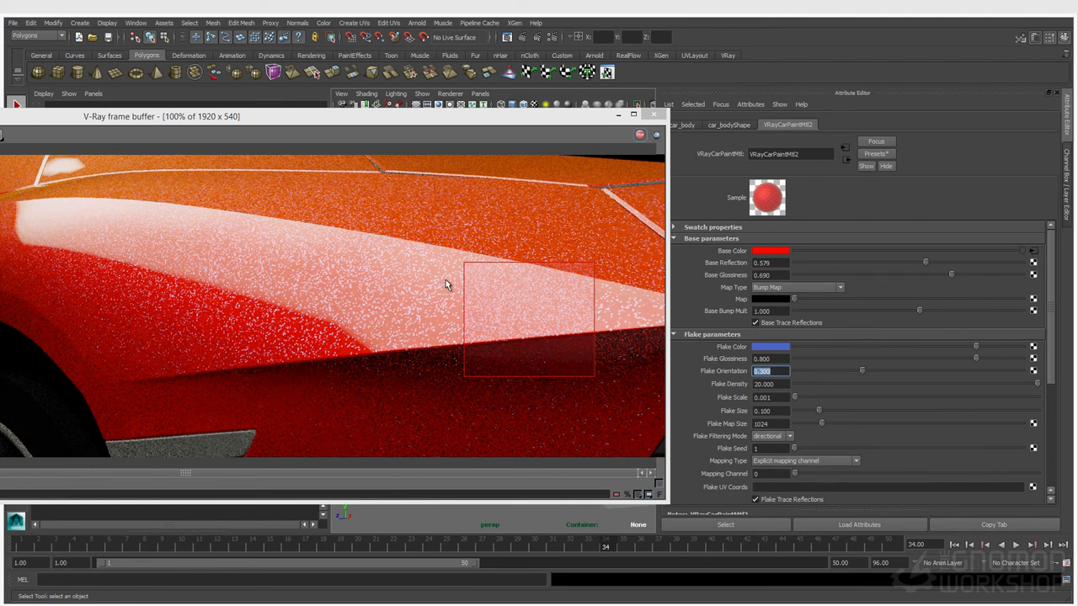
Draw a smaller render region on the bodywork, then set Flake Orientation to 0.6 and Flake Size to 0.15
drag(372, 265, 469, 348)
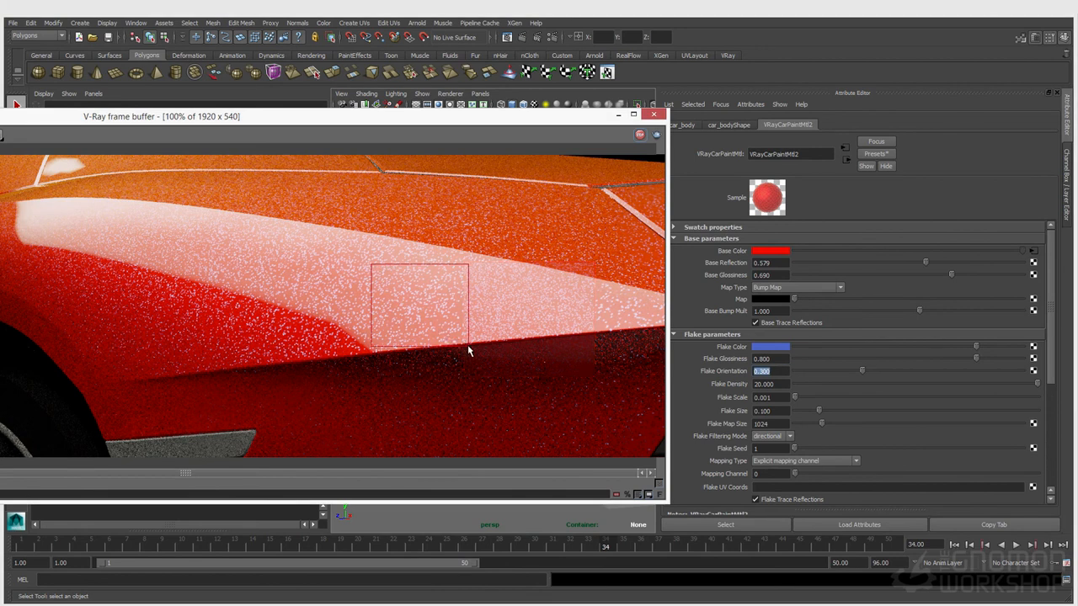
click(770, 371)
text(.6)
key(Return)
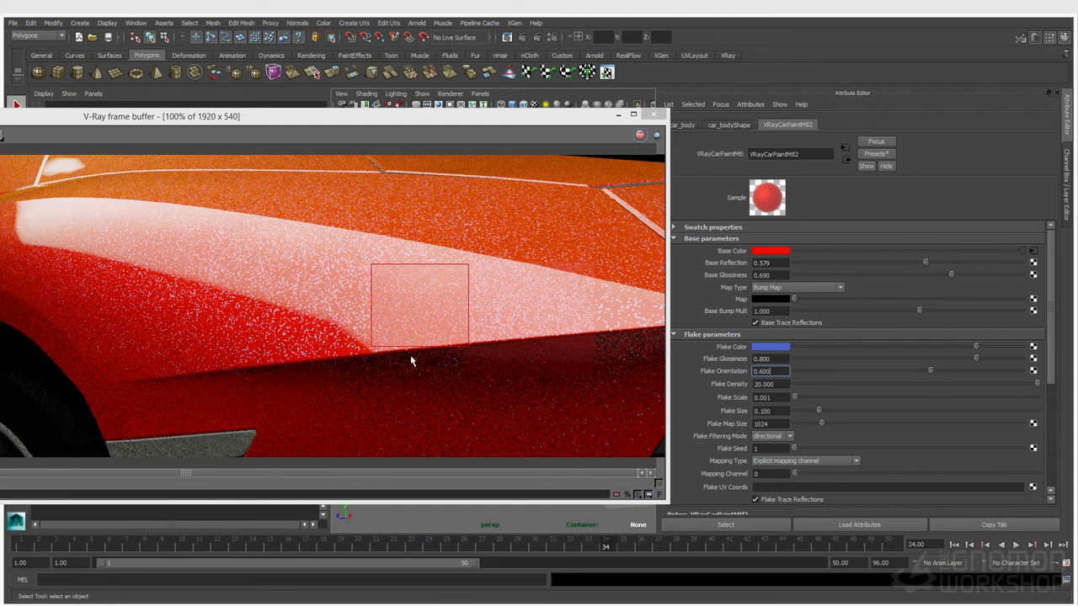
scroll(425, 335, up, 1)
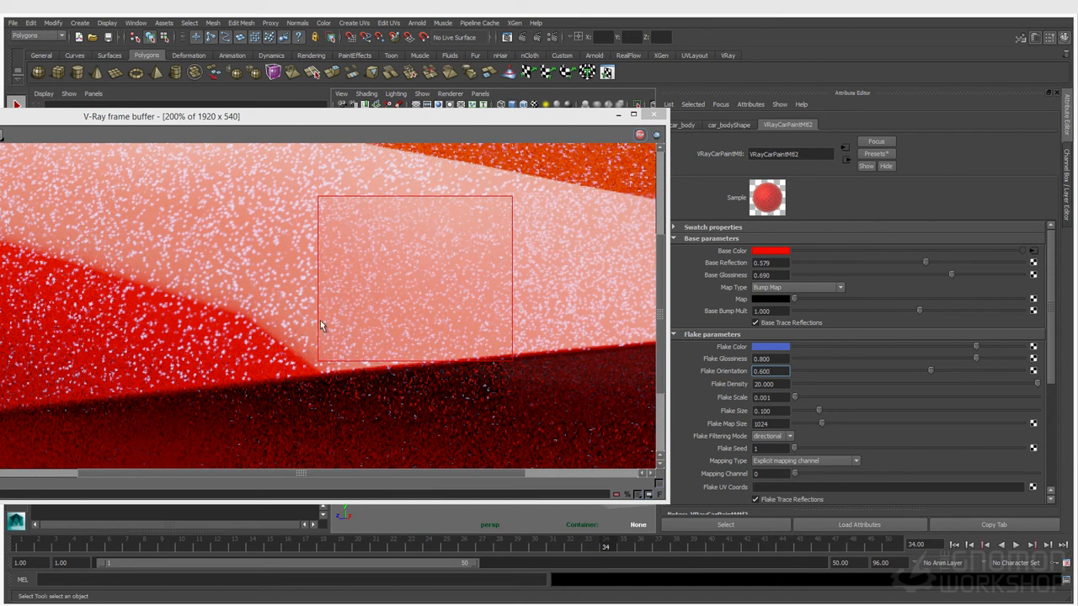
scroll(339, 298, down, 1)
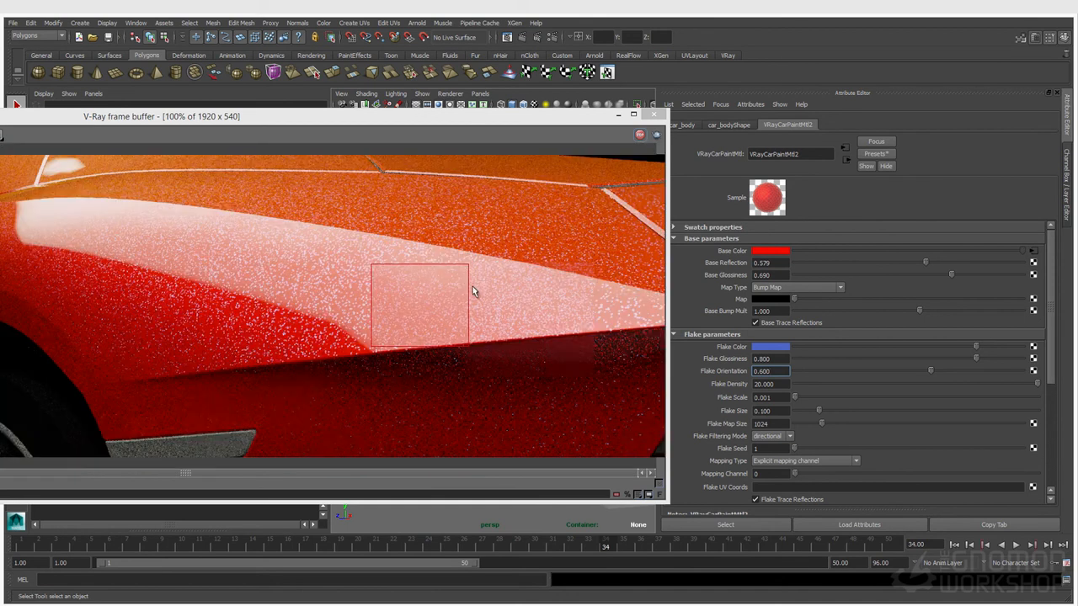
click(773, 411)
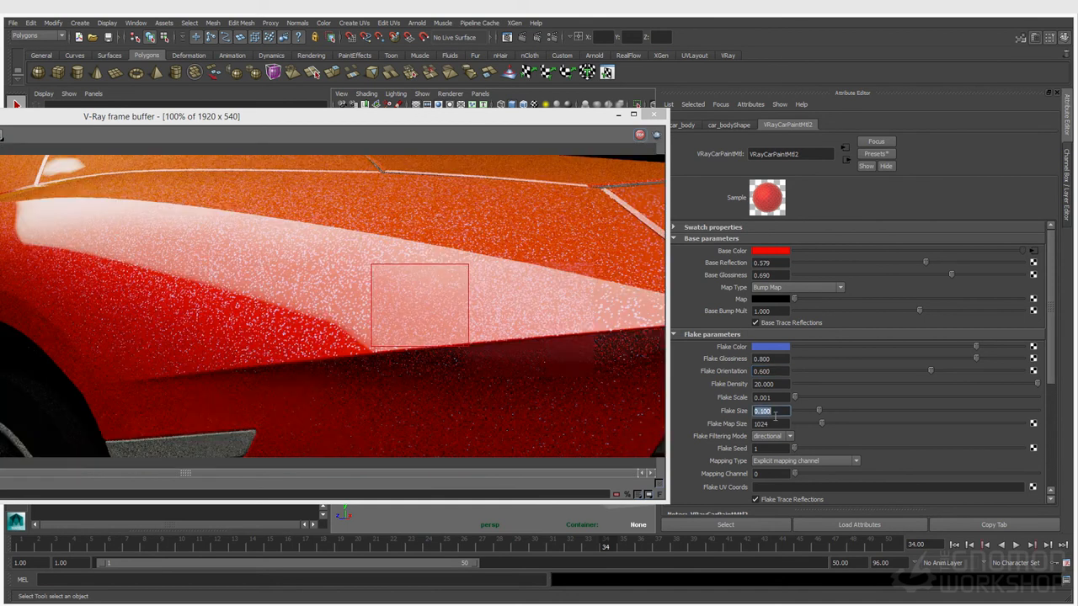
text(0.15)
key(Return)
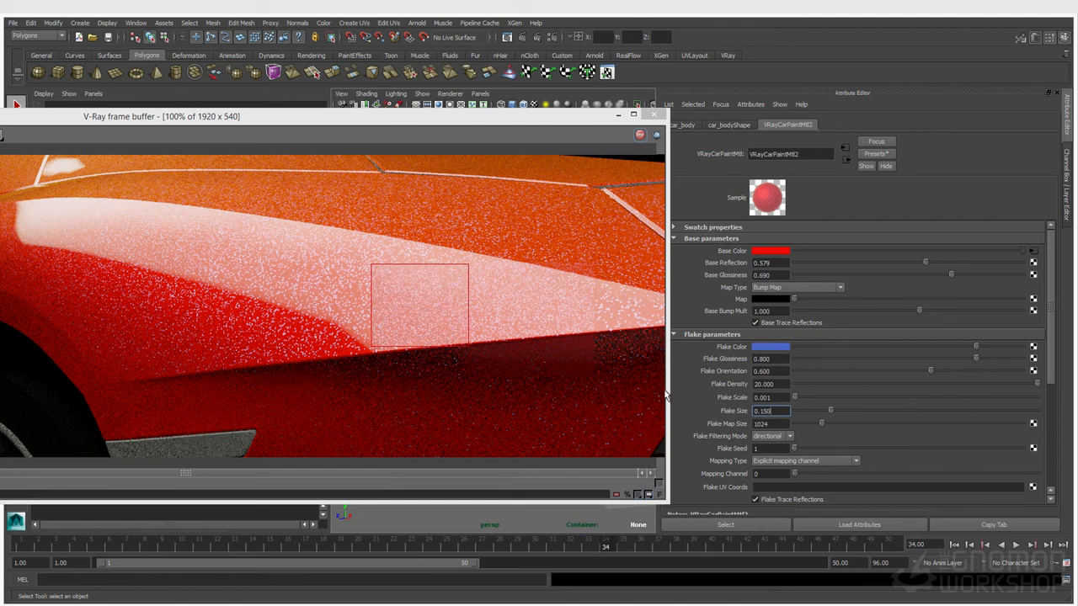
Change Flake Orientation to 0.4 and redraw the render region lower on the body panel
scroll(446, 324, up, 1)
scroll(443, 321, down, 1)
click(770, 371)
text(.4)
key(Return)
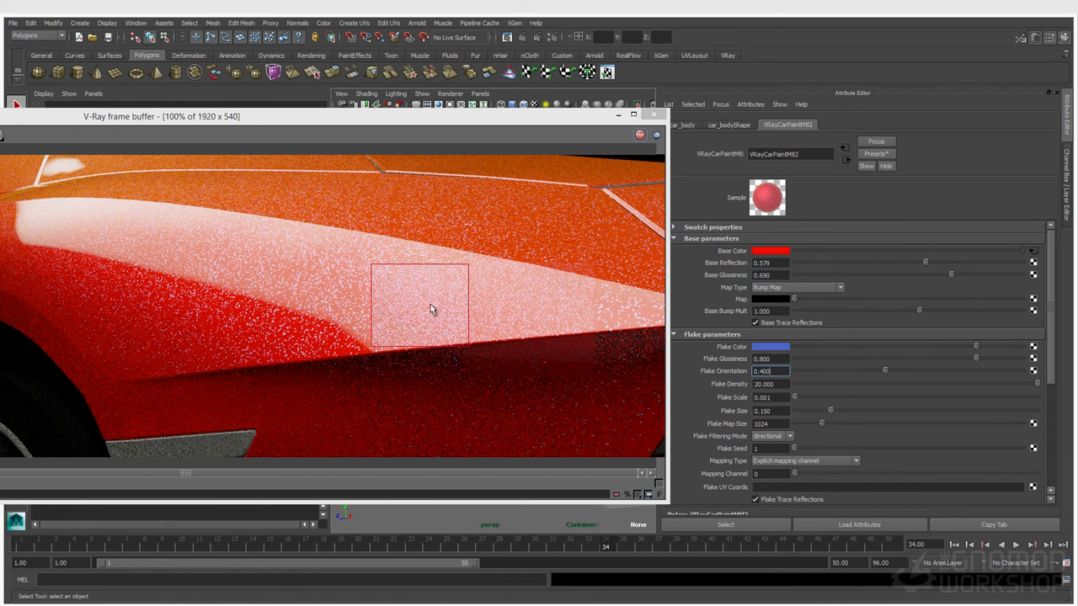
drag(375, 307, 482, 390)
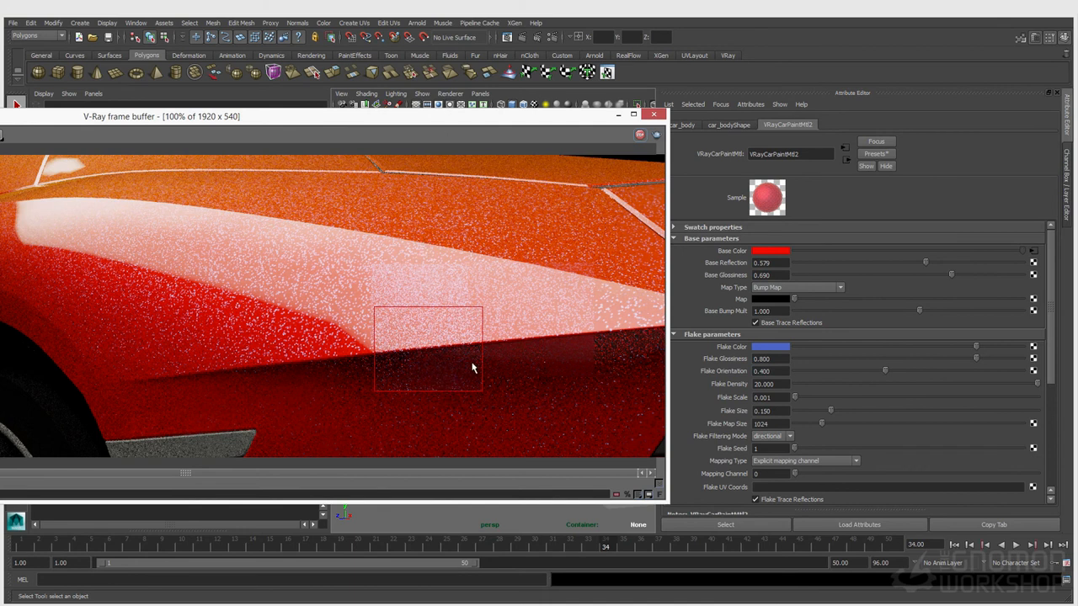
mouse_move(306, 235)
mouse_down()
mouse_move(594, 365)
mouse_move(305, 234)
mouse_up()
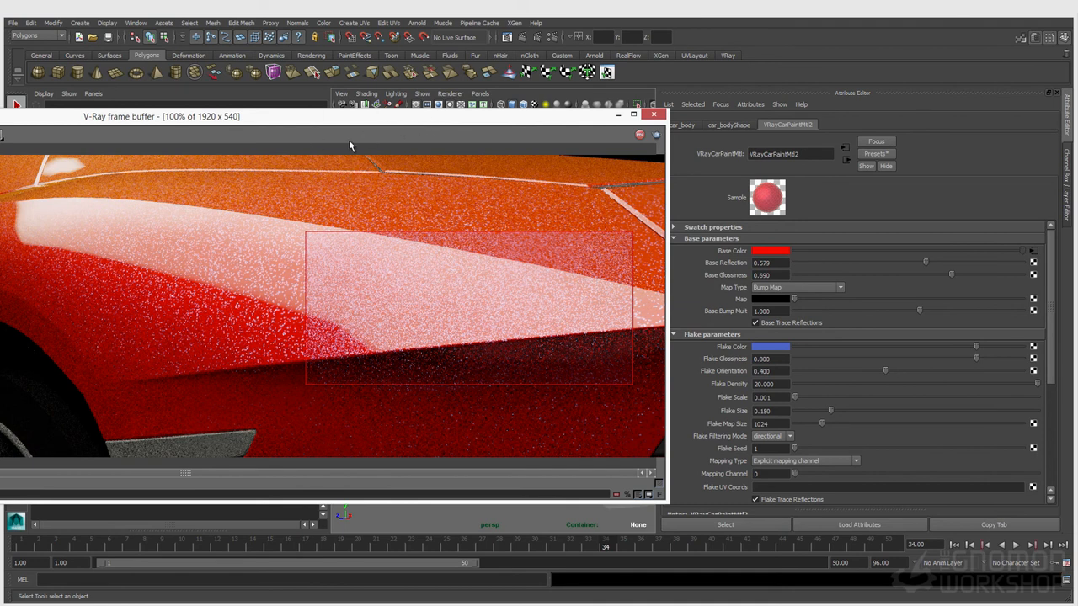
drag(549, 118, 485, 153)
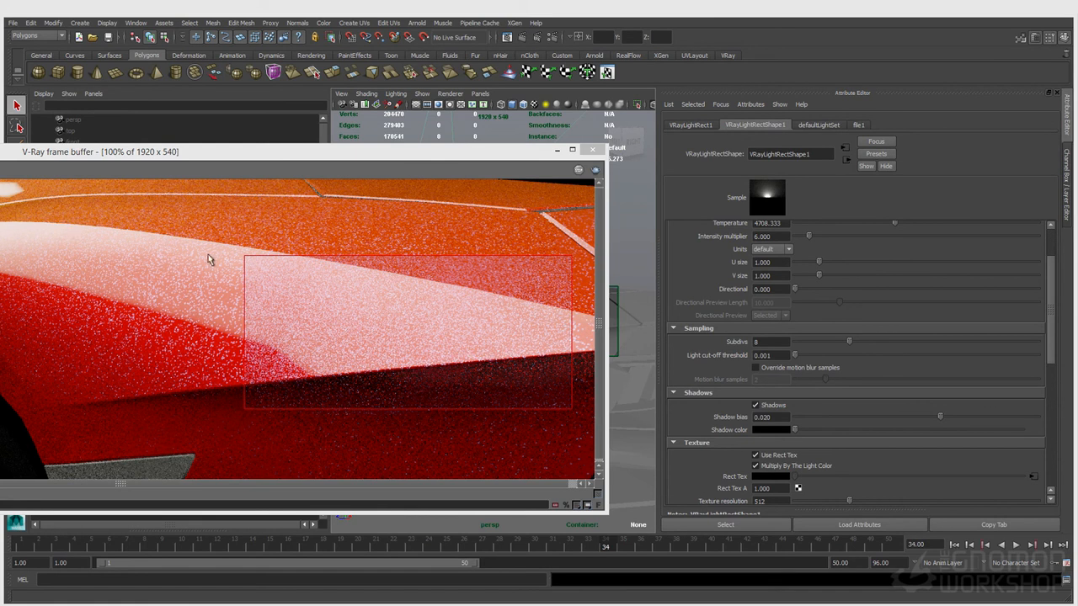
View the lighting, reflect and specular passes in the frame buffer, then return to RGB color
drag(191, 155, 392, 171)
drag(88, 171, 280, 178)
click(51, 192)
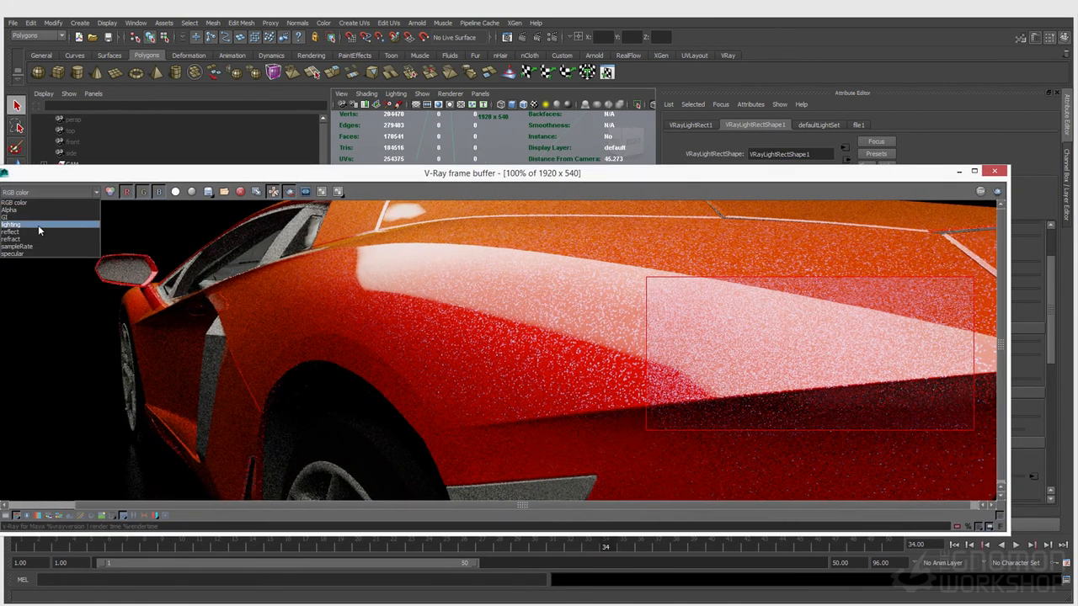
click(38, 225)
click(45, 191)
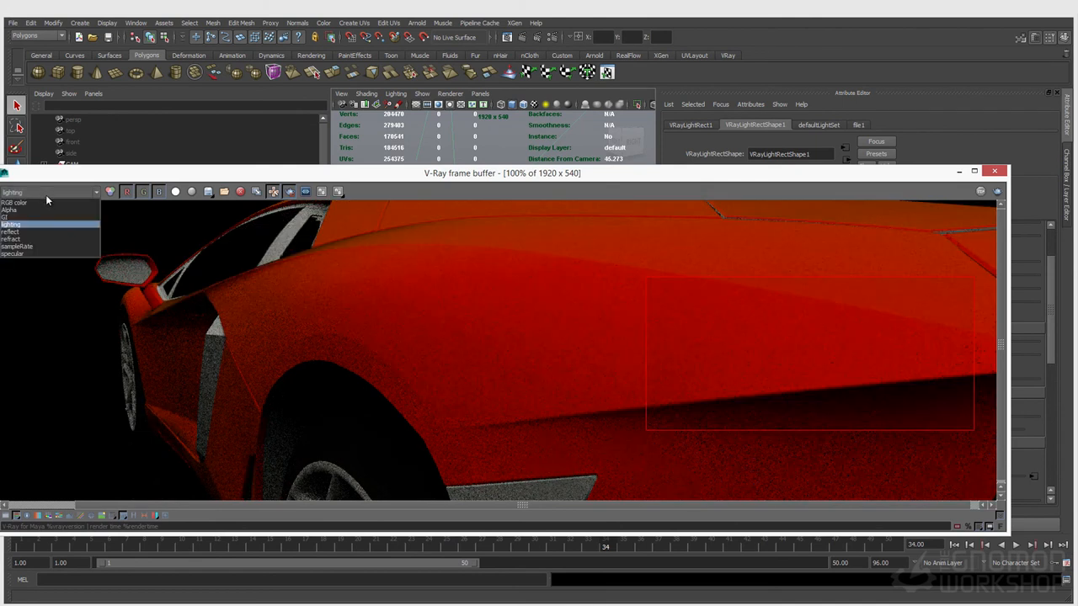
click(33, 231)
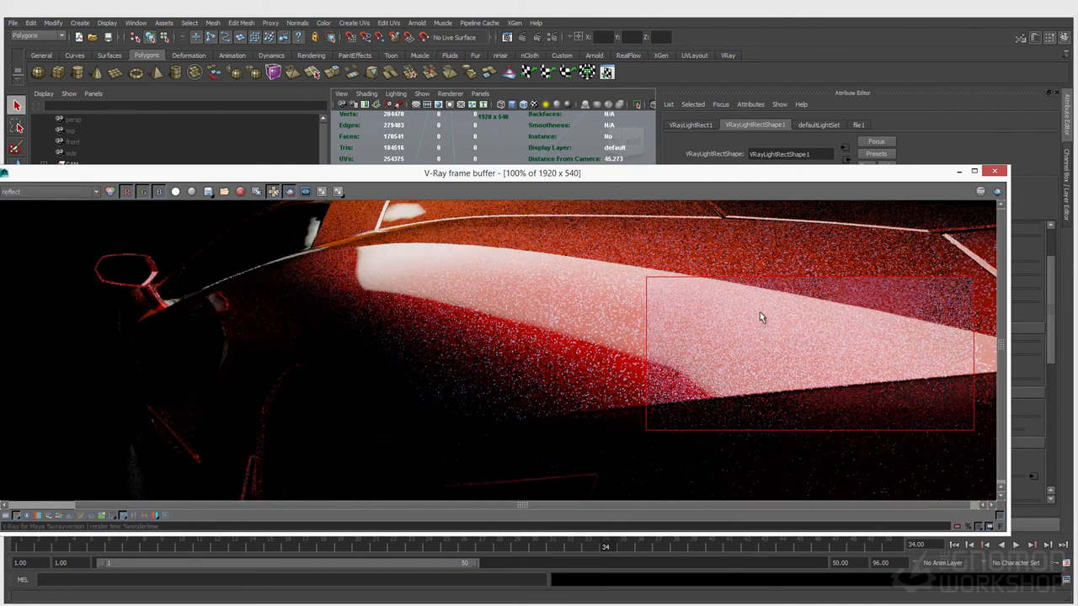
click(46, 192)
click(33, 254)
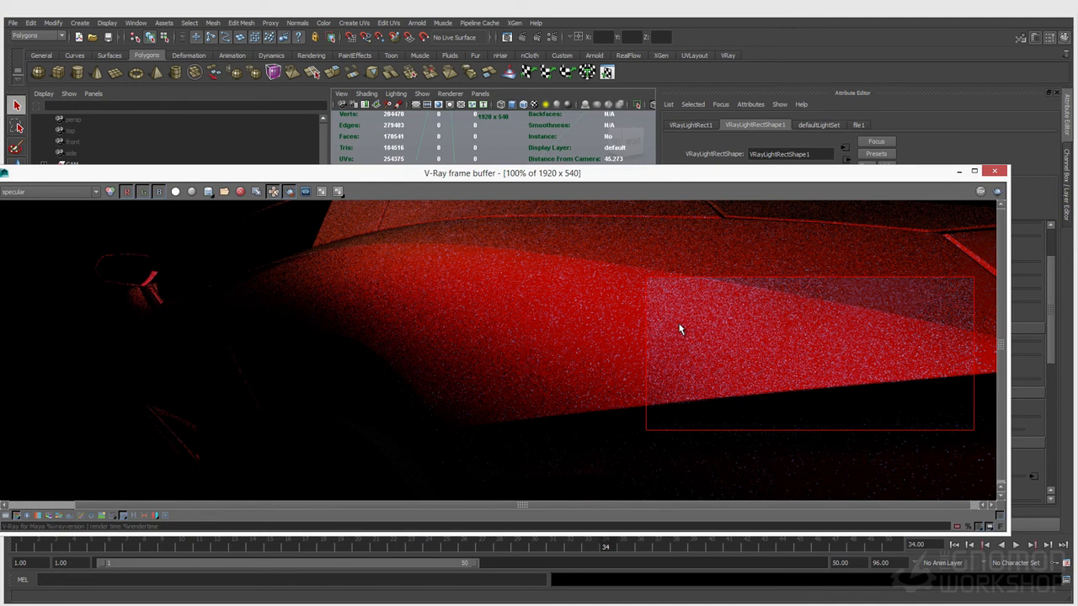
click(48, 193)
click(47, 203)
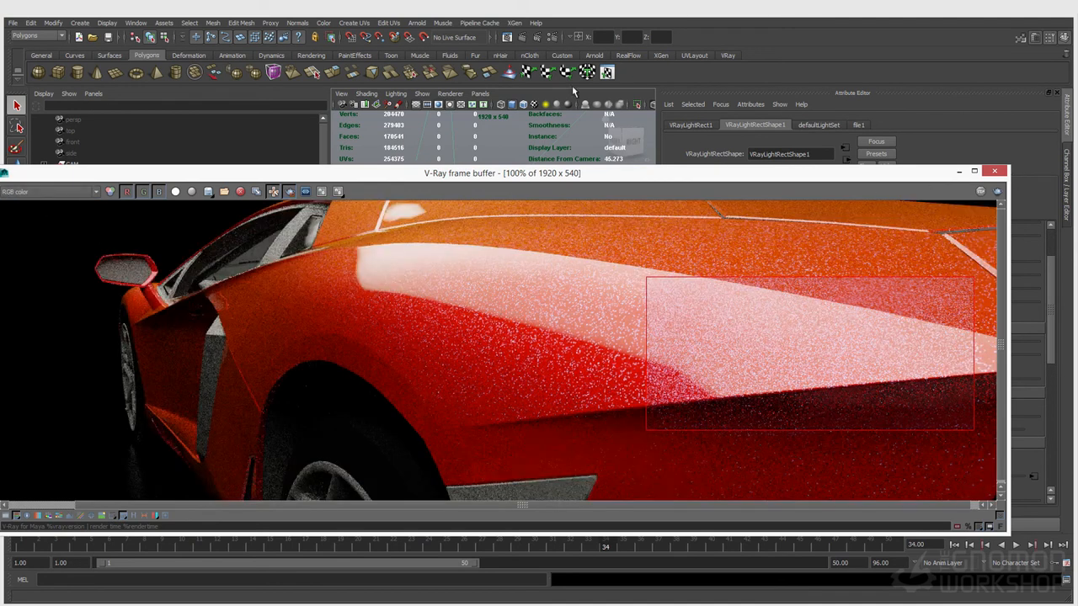
Uncheck Enable/Disable All under Render Elements in the Render Settings
click(554, 39)
drag(0, 71, 260, 88)
scroll(278, 332, down, 4)
scroll(321, 353, down, 2)
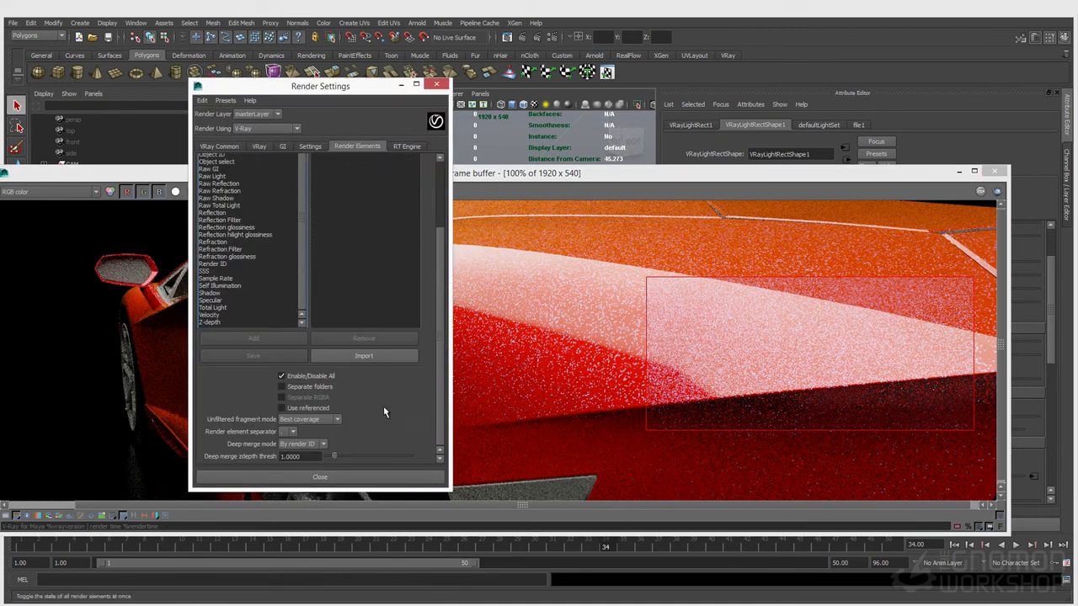
click(299, 382)
click(436, 85)
Look through shotCam and lower the frame buffer to reveal the viewport
click(480, 93)
mouse_move(547, 104)
click(579, 115)
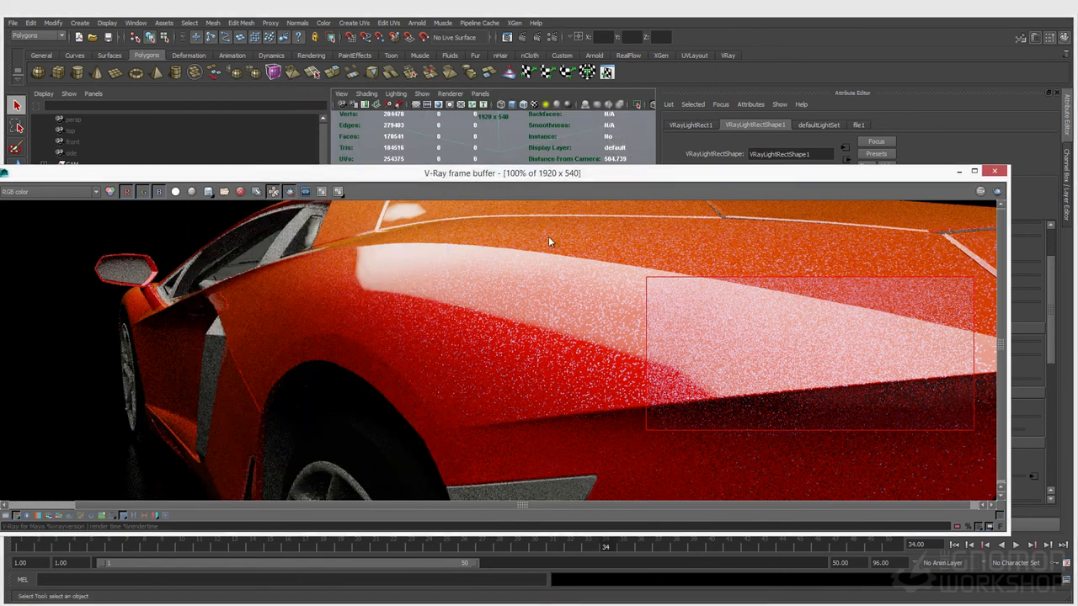
drag(556, 174, 547, 415)
click(537, 290)
Render the shot with a render region drawn around the whole car
click(535, 36)
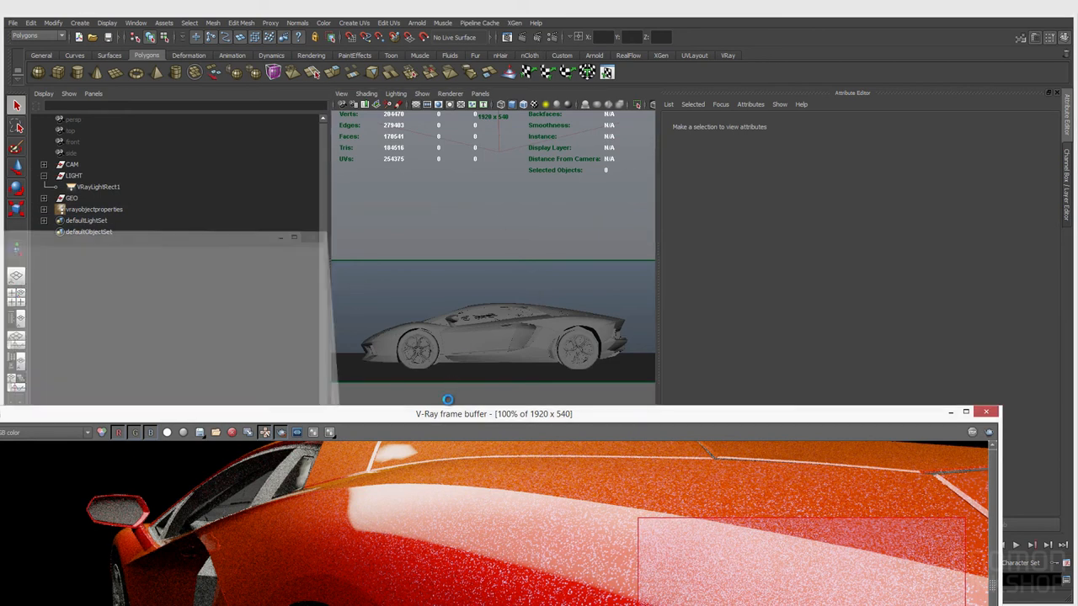
drag(442, 413, 463, 150)
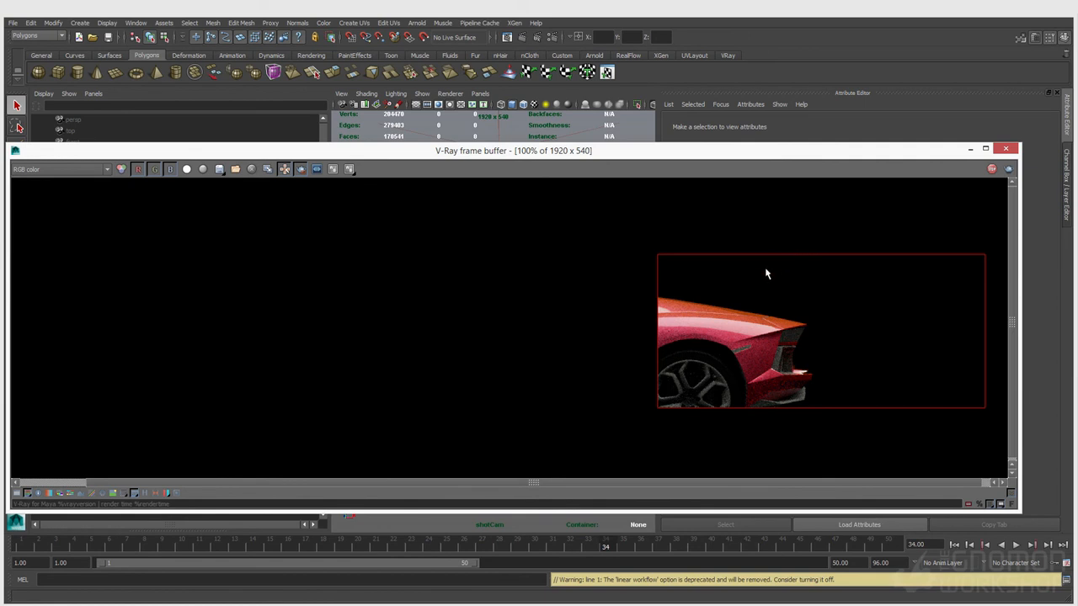
drag(869, 203, 308, 502)
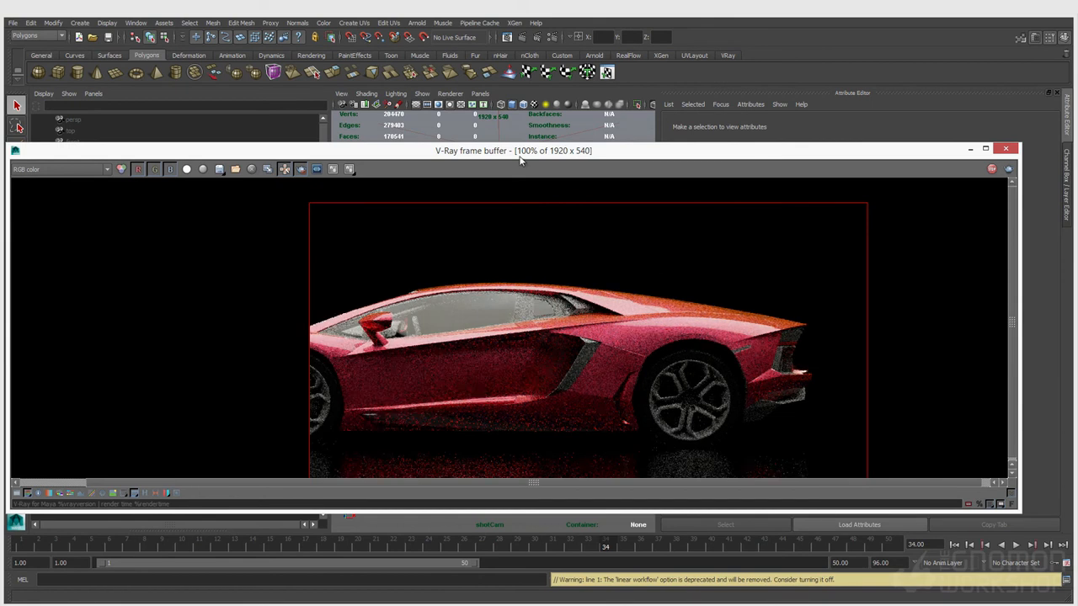
click(551, 38)
drag(559, 155, 351, 264)
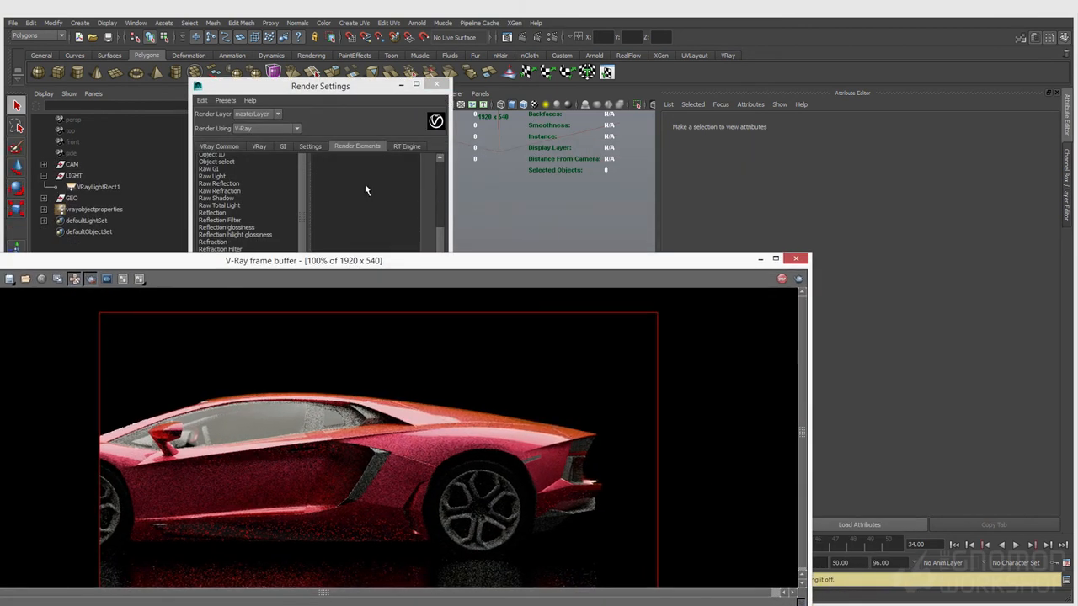
click(435, 85)
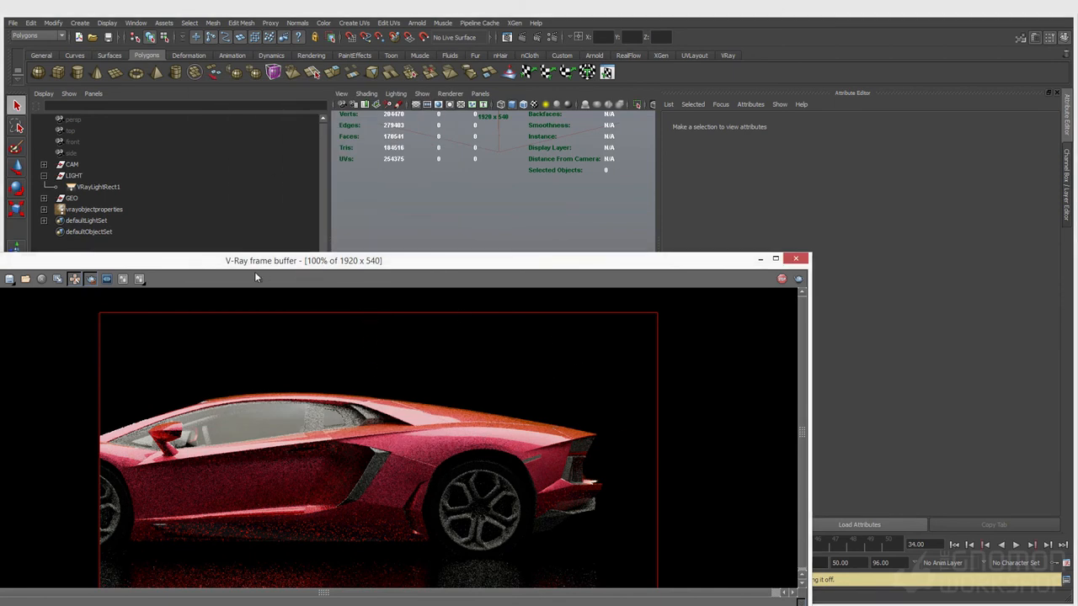
Select the car body in the viewport and show its VRayCarPaintMtl2 settings
drag(263, 264, 185, 275)
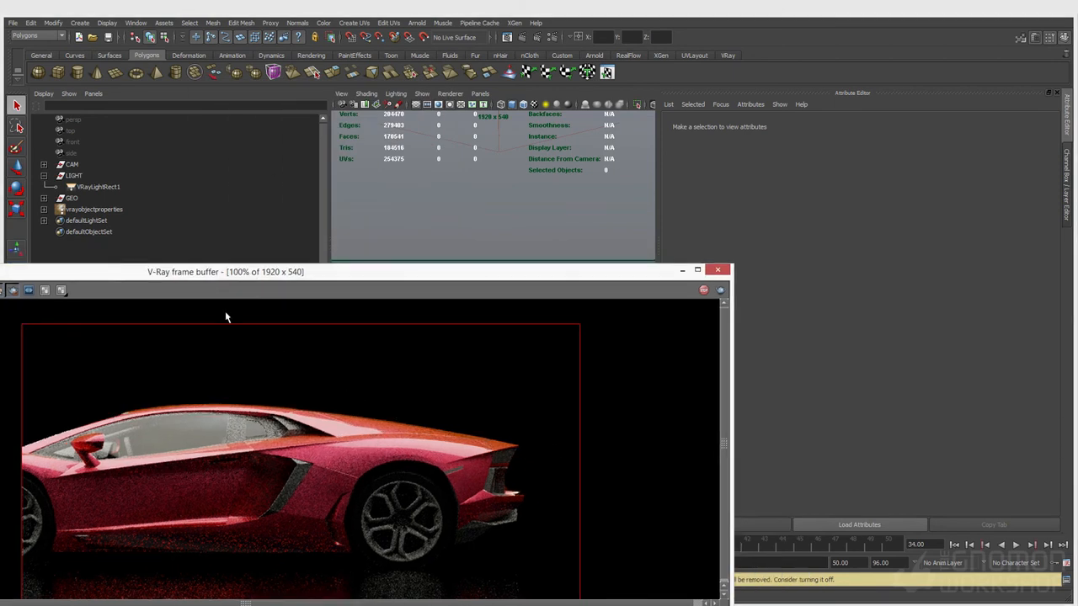
drag(385, 274, 369, 345)
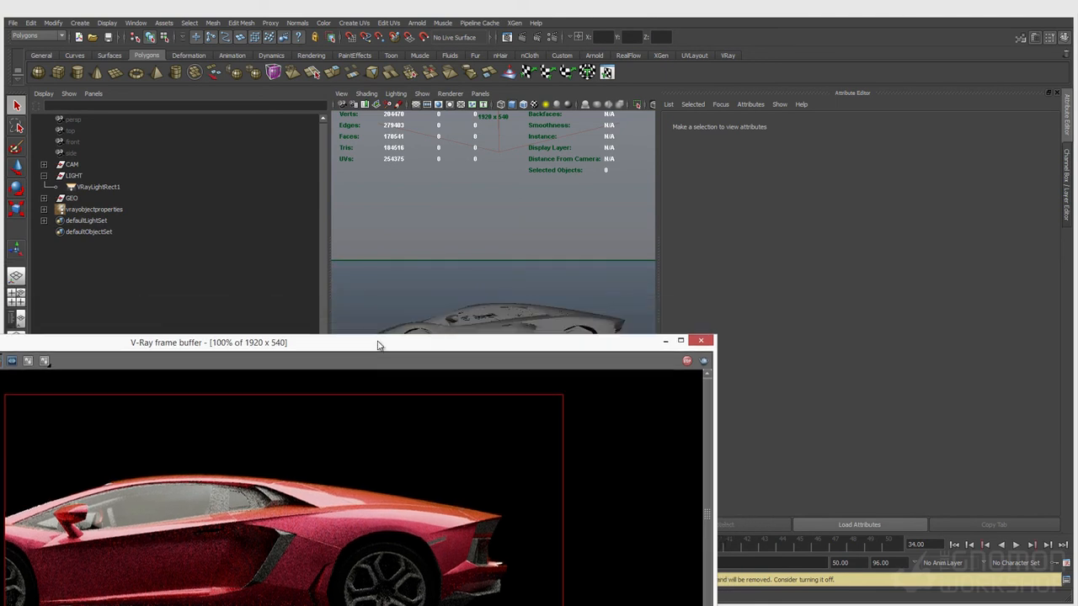
click(455, 327)
drag(446, 353, 431, 133)
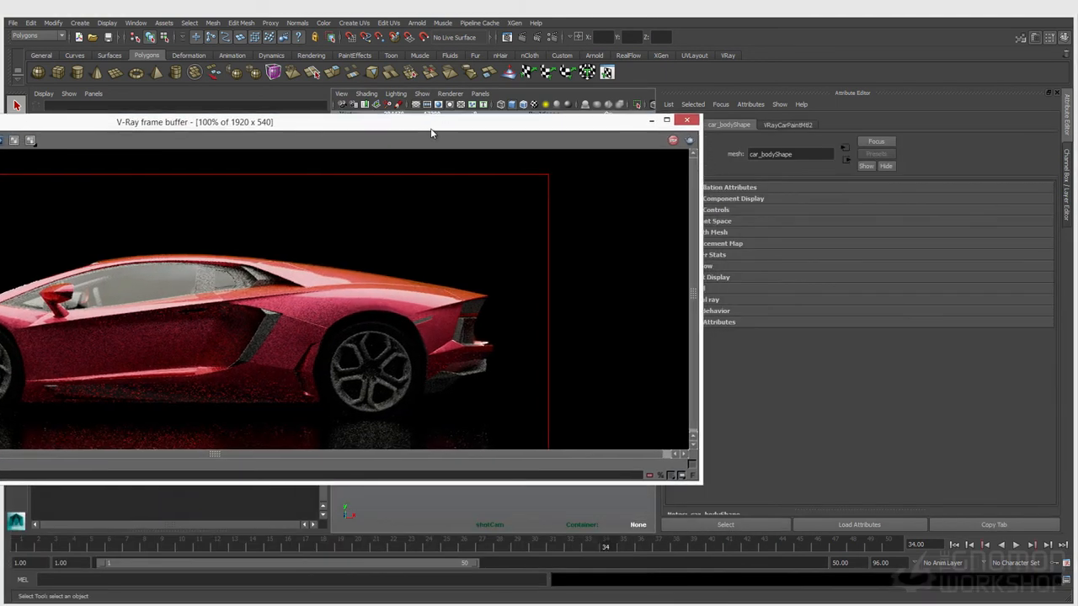
click(780, 127)
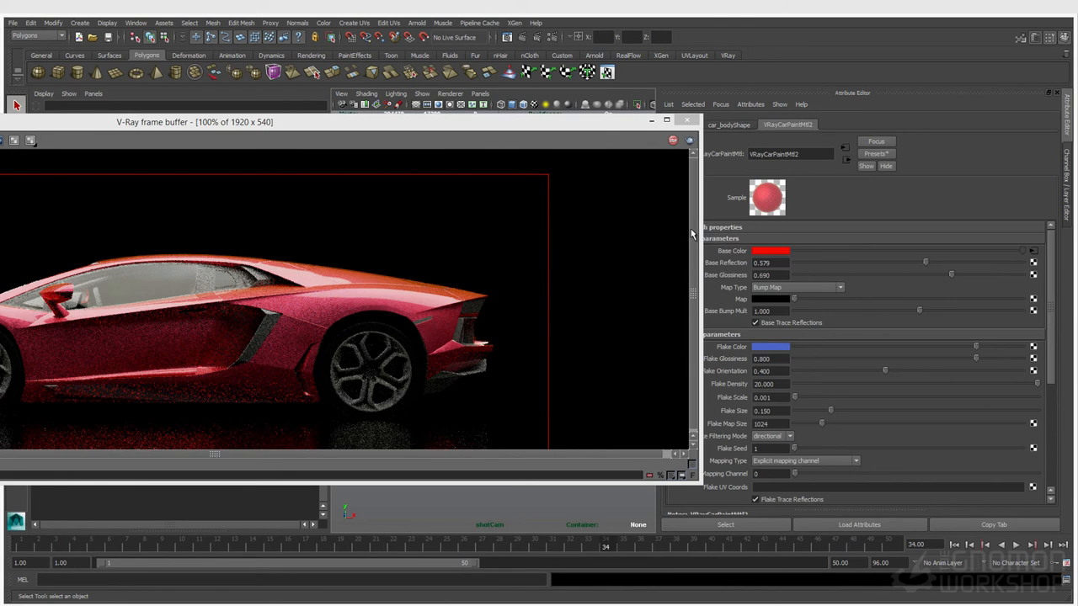
Make the flake colour yellow and set Flake Size to 0.1, rendering a region over the rear fender
click(773, 348)
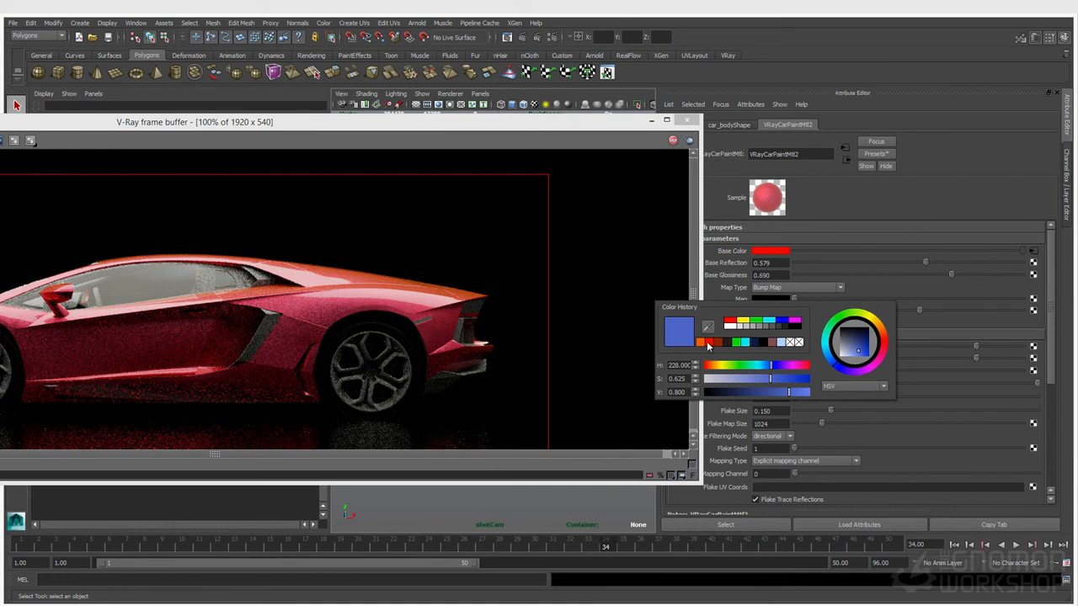
click(745, 321)
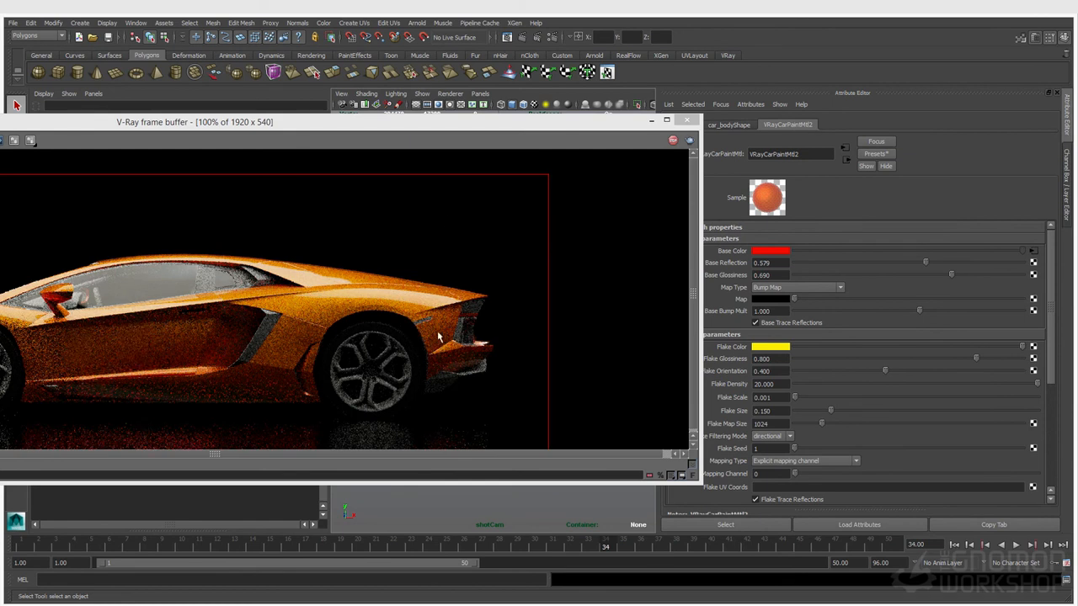
click(784, 411)
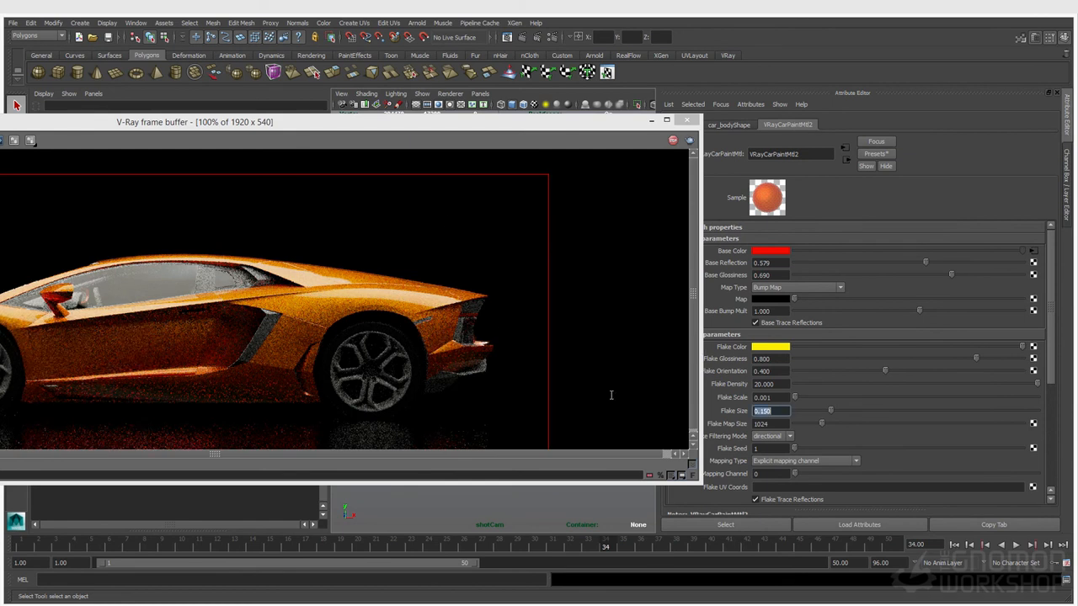
drag(290, 246, 412, 349)
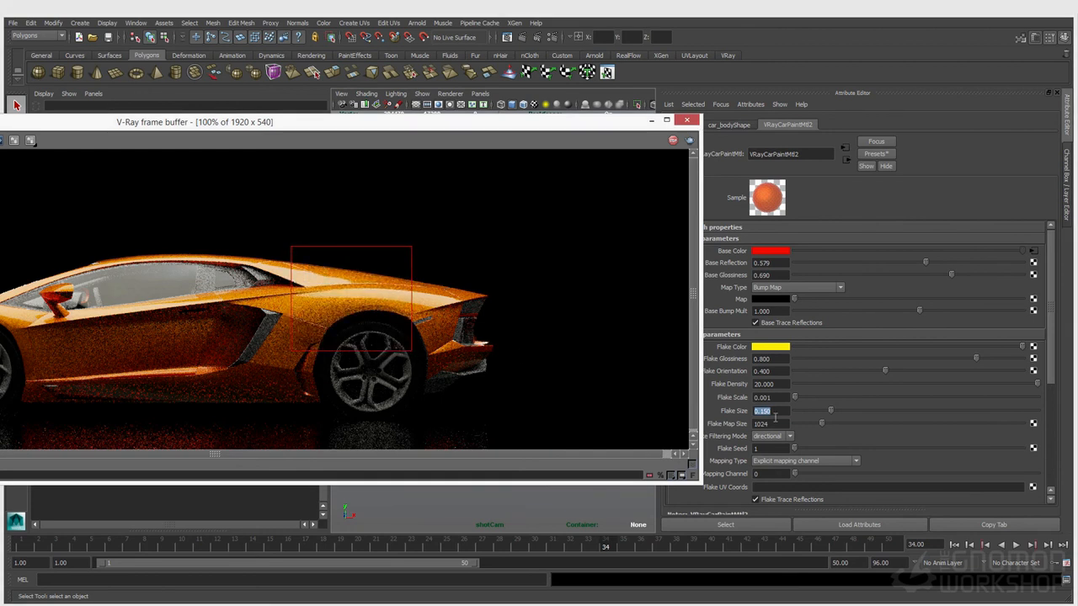
text(0.1)
key(Return)
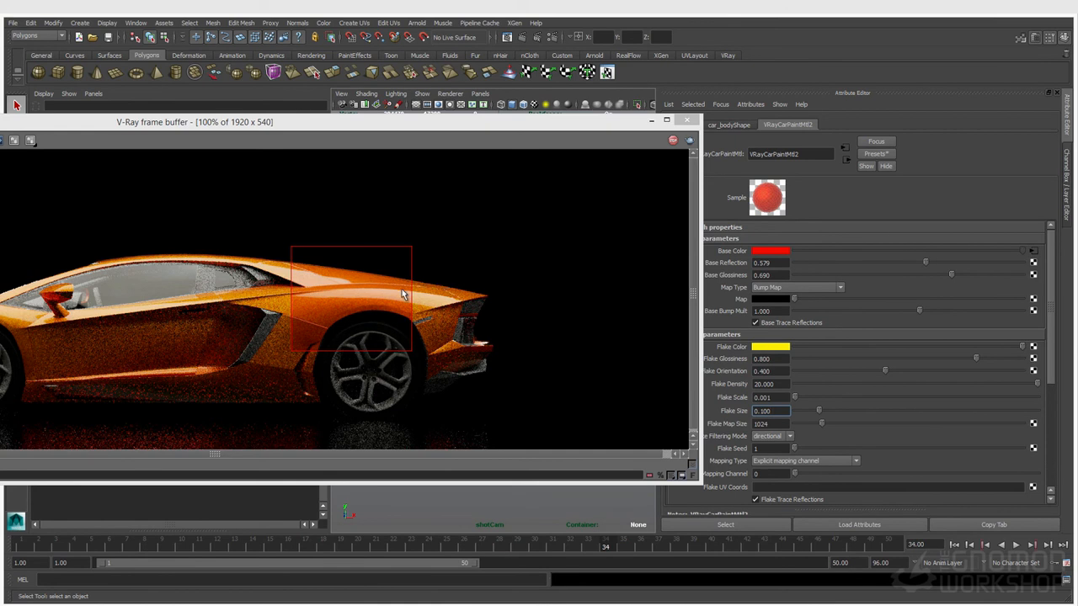
scroll(345, 319, up, 1)
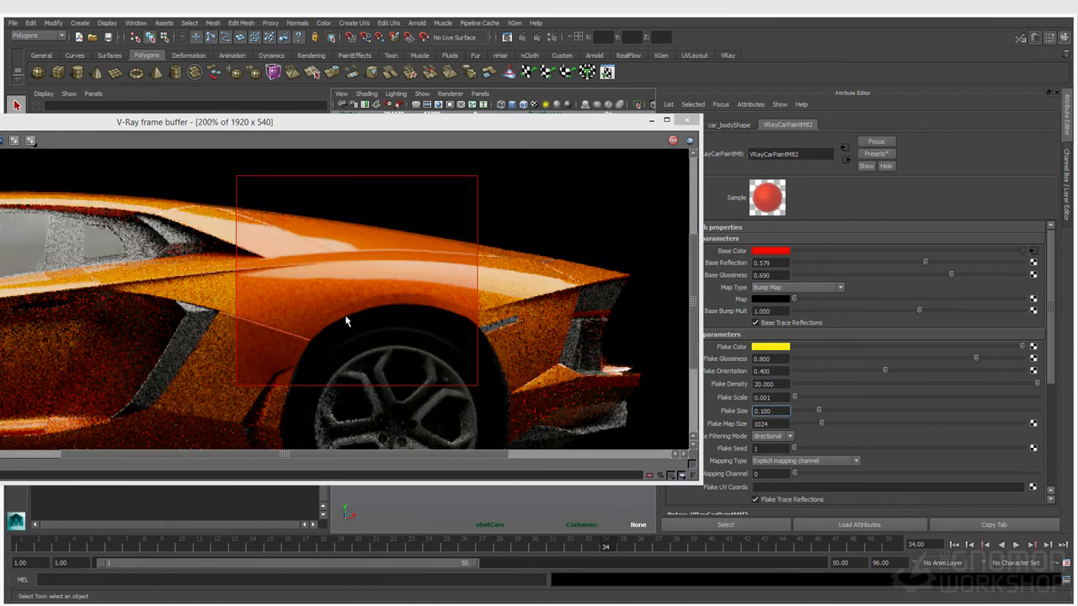
scroll(346, 320, down, 1)
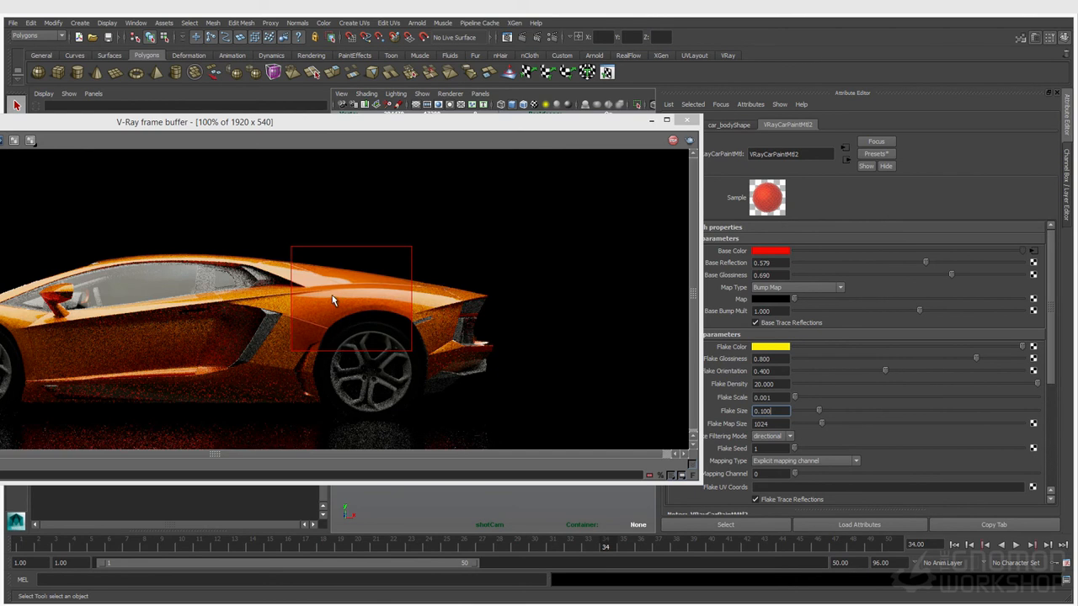
scroll(325, 324, up, 1)
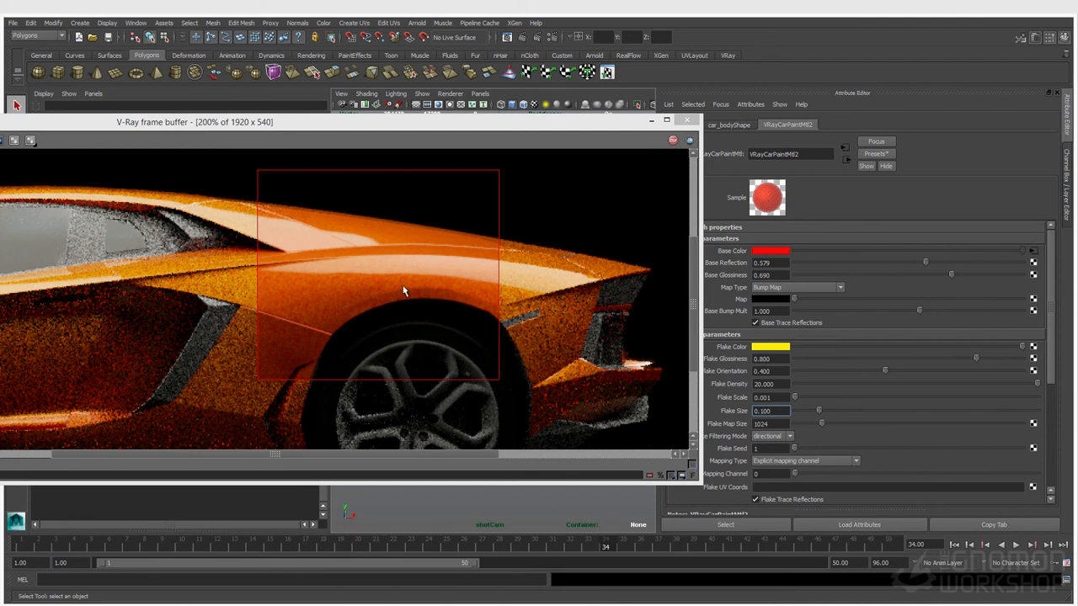
scroll(373, 291, down, 1)
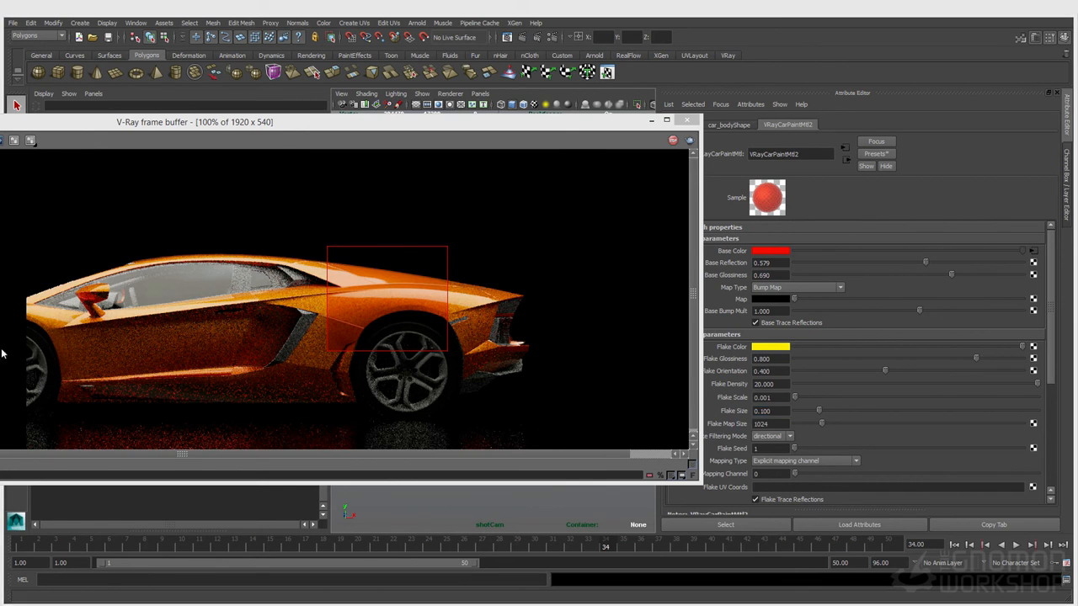
Set Flake Map Size to 2048 and compare renders with the frame buffer's A/B split
double_click(775, 423)
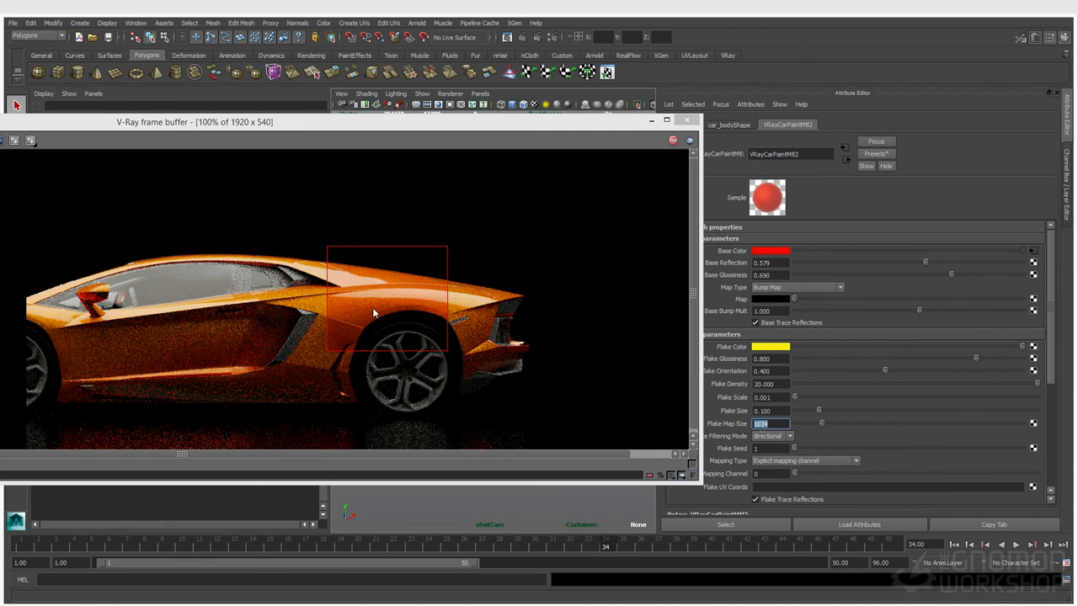
scroll(374, 308, up, 1)
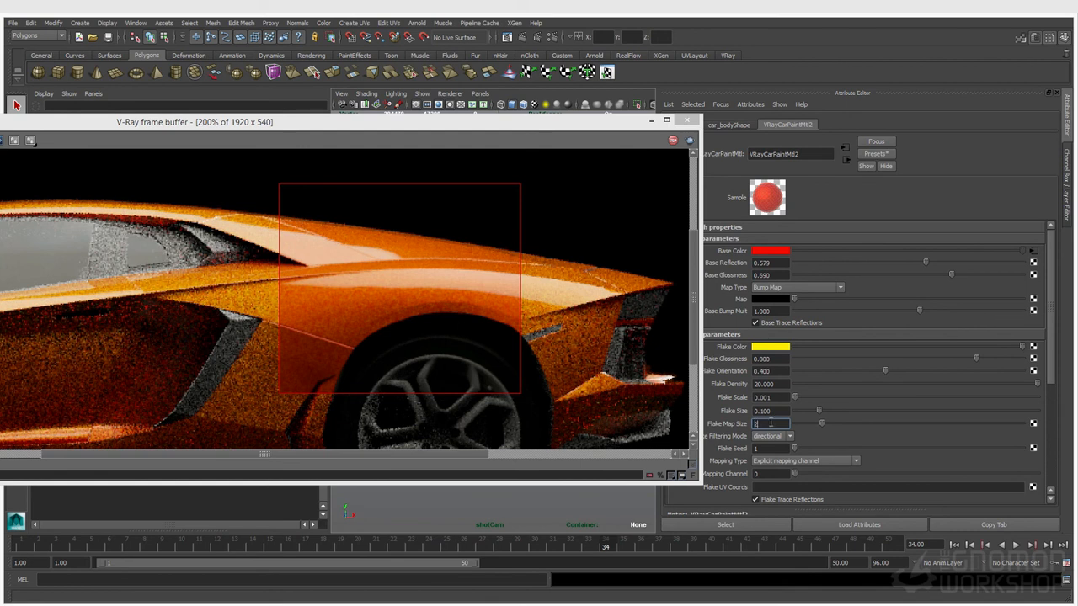
key(Return)
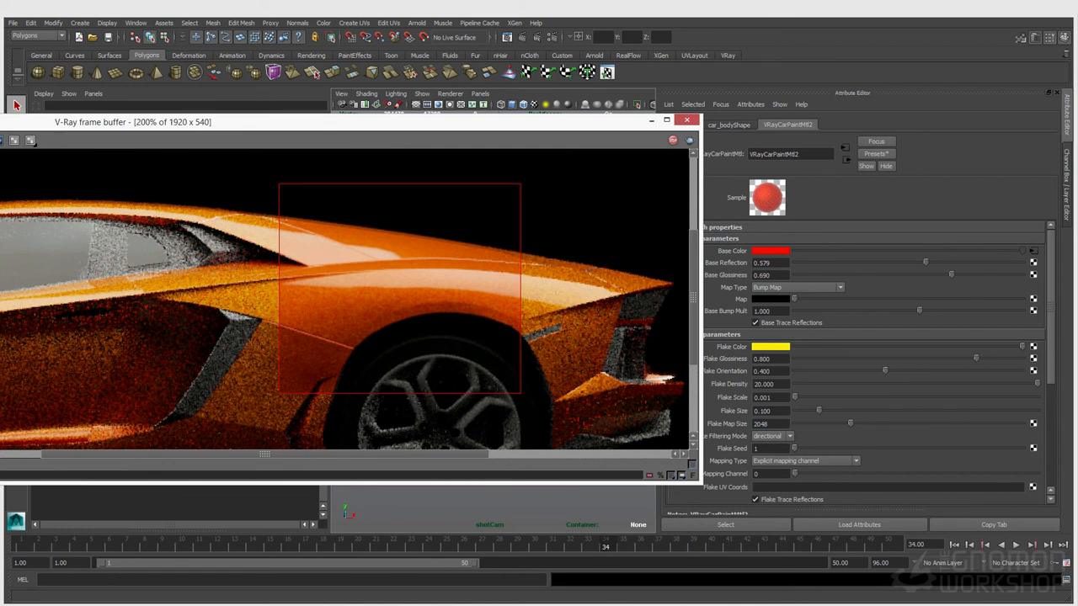
click(30, 141)
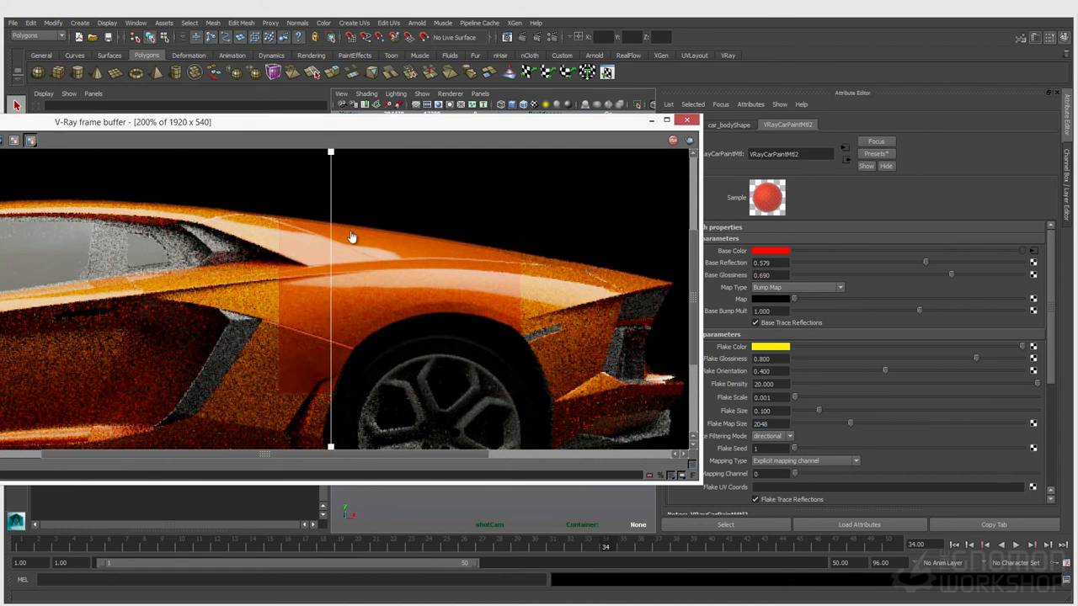
drag(331, 157, 540, 181)
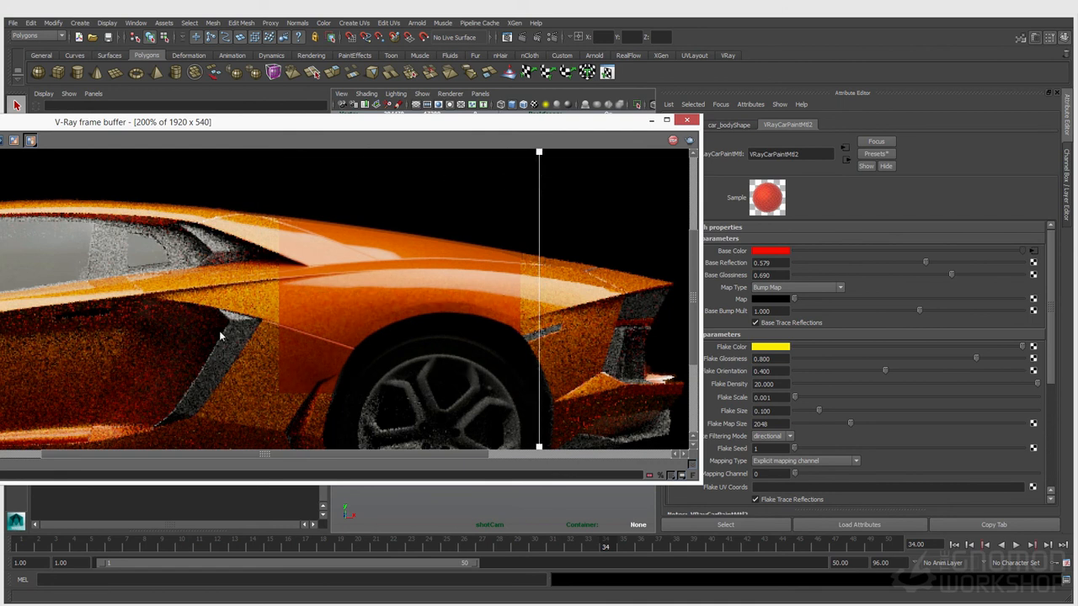
drag(533, 160, 245, 156)
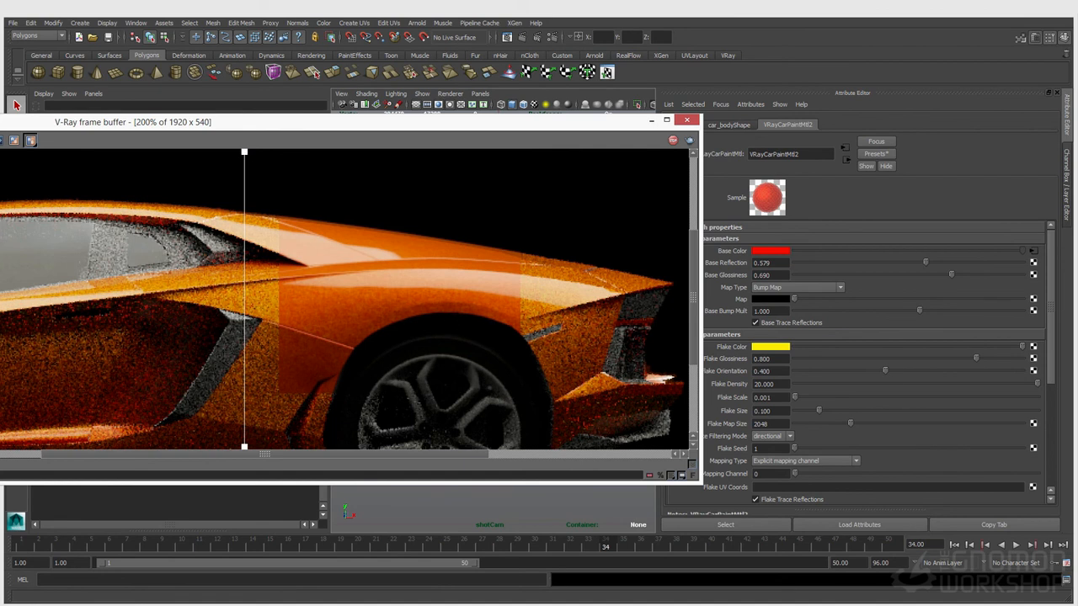
click(31, 141)
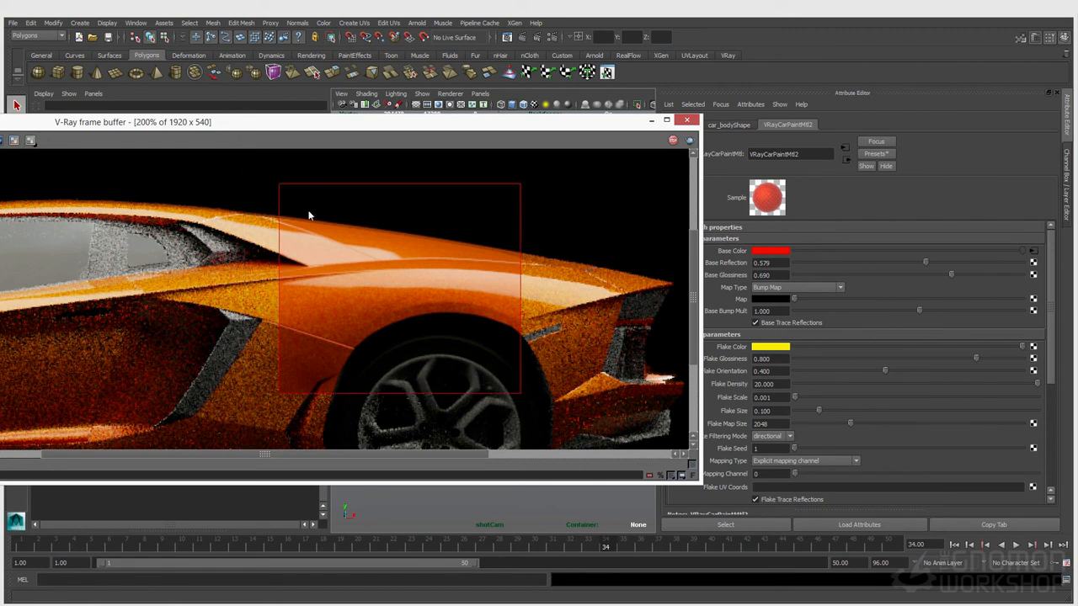
Set the car paint's Flake Size to 0.125
click(762, 411)
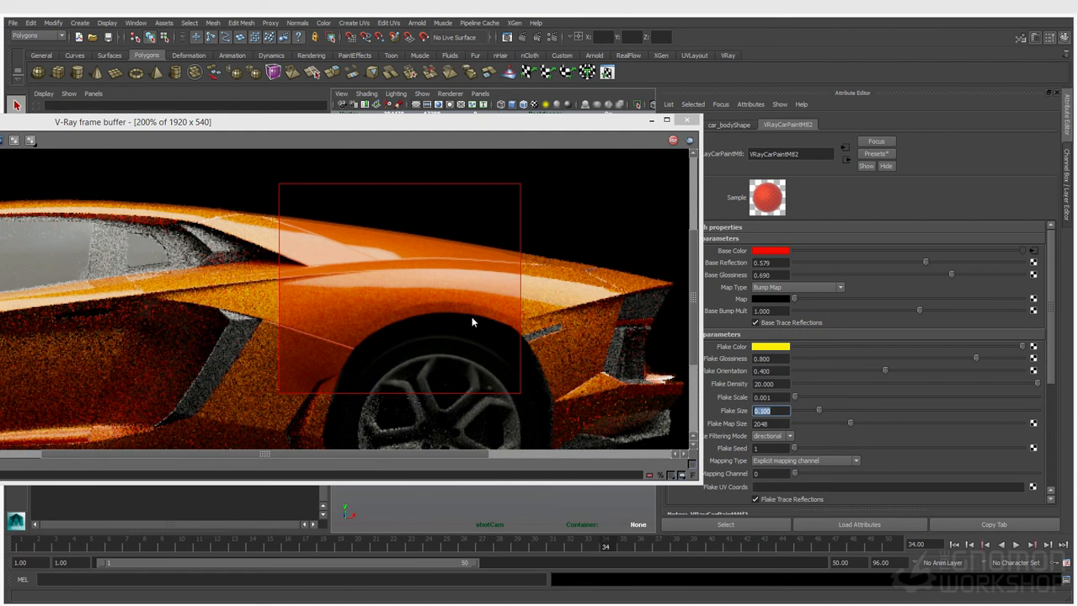
text(.125)
key(Return)
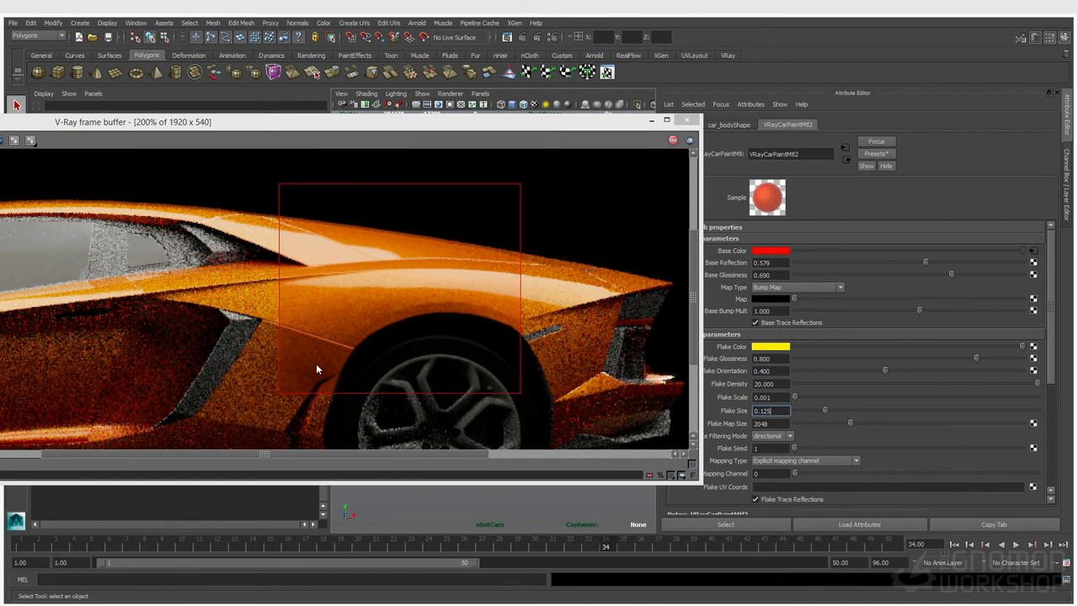
scroll(307, 335, down, 1)
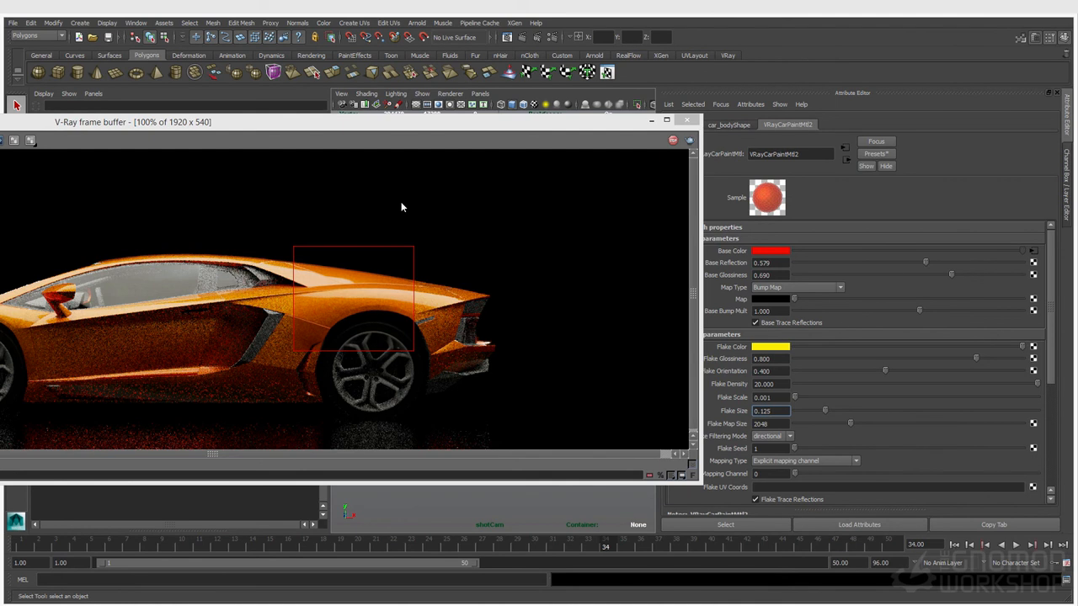
scroll(341, 322, up, 1)
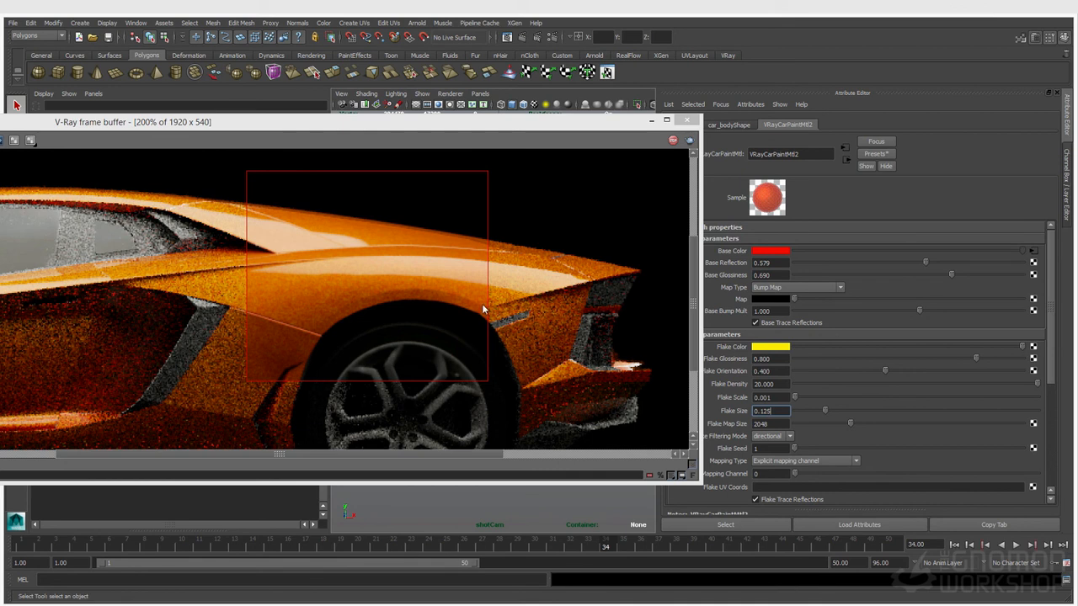
click(763, 449)
scroll(266, 202, down, 1)
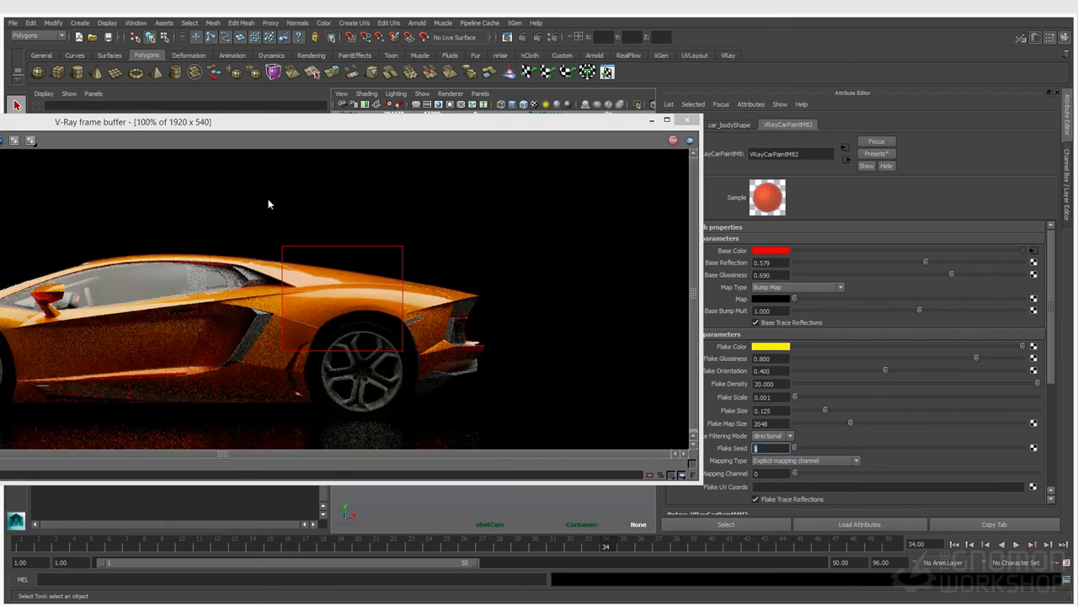
scroll(362, 282, up, 1)
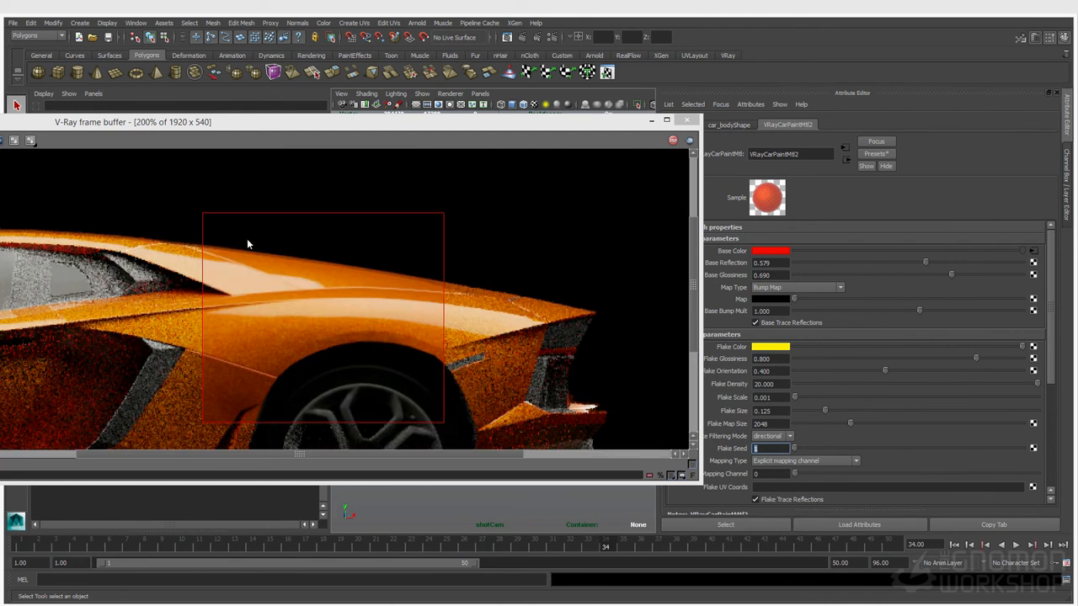
Move the render window down and to the right
drag(210, 122, 228, 120)
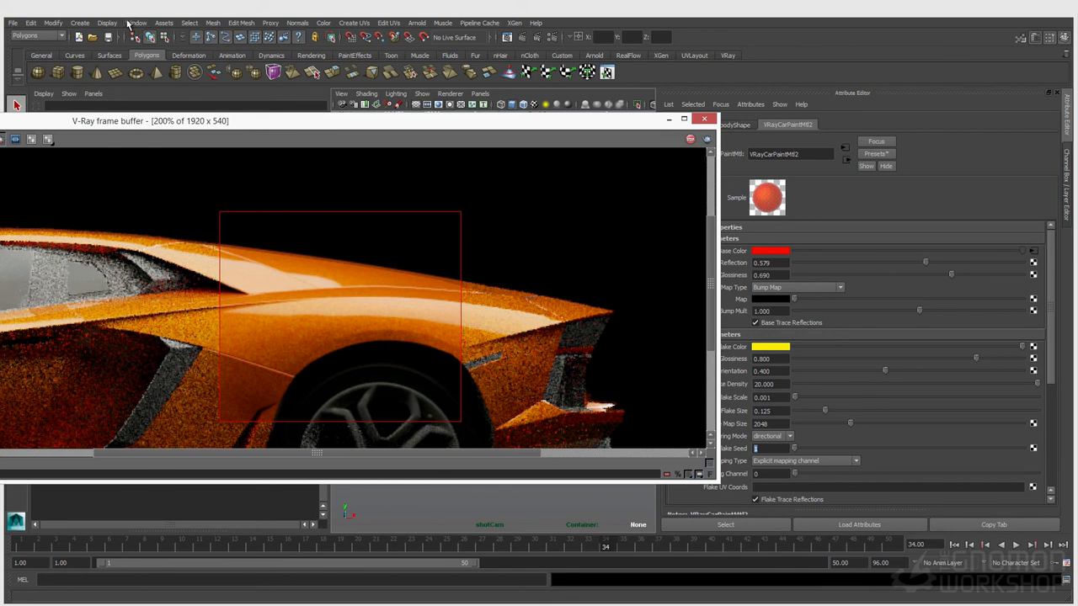
click(137, 23)
click(137, 23)
drag(333, 120, 635, 433)
Select the car body and load its shading network in the Node Editor
click(373, 262)
click(547, 336)
click(139, 24)
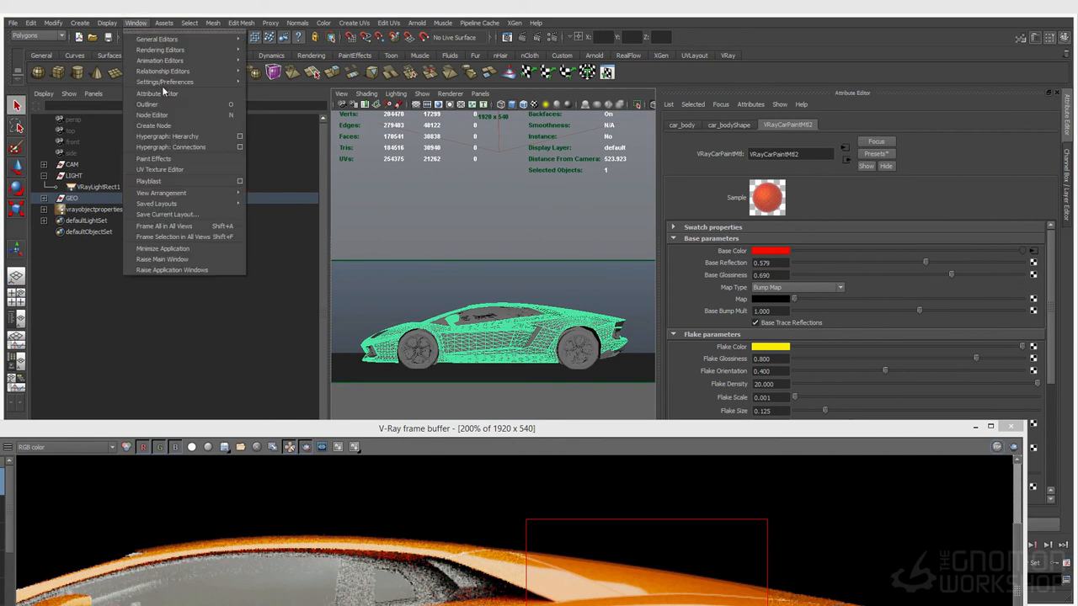
click(165, 116)
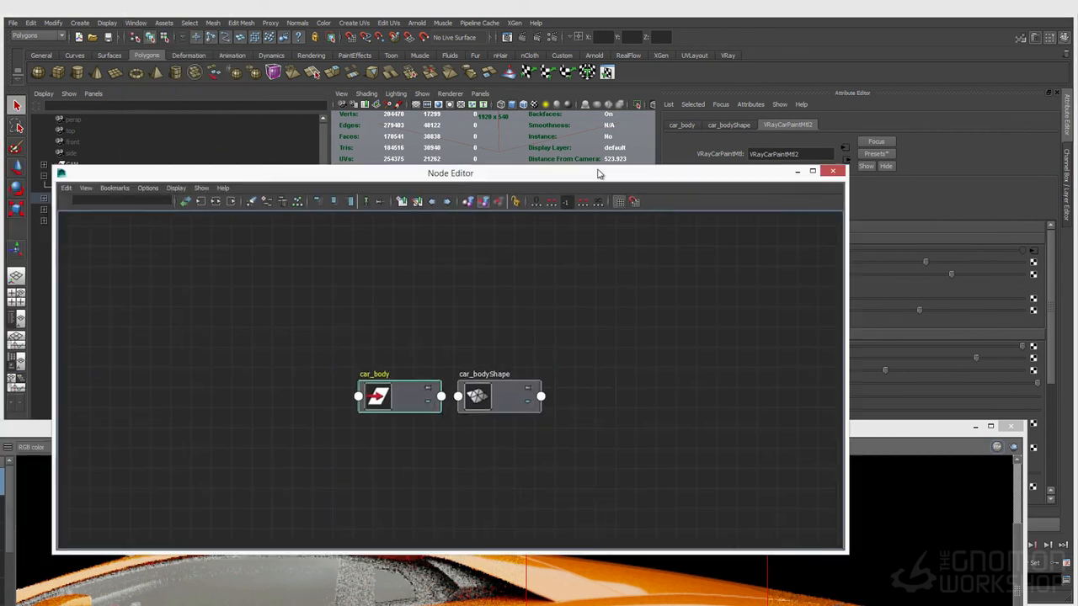
drag(599, 174, 615, 159)
right_drag(606, 219, 594, 261)
Create a VRayBlendMtl, delete its shading group, and set VRayCarPaintMtl2 as its Base Material
key(Tab)
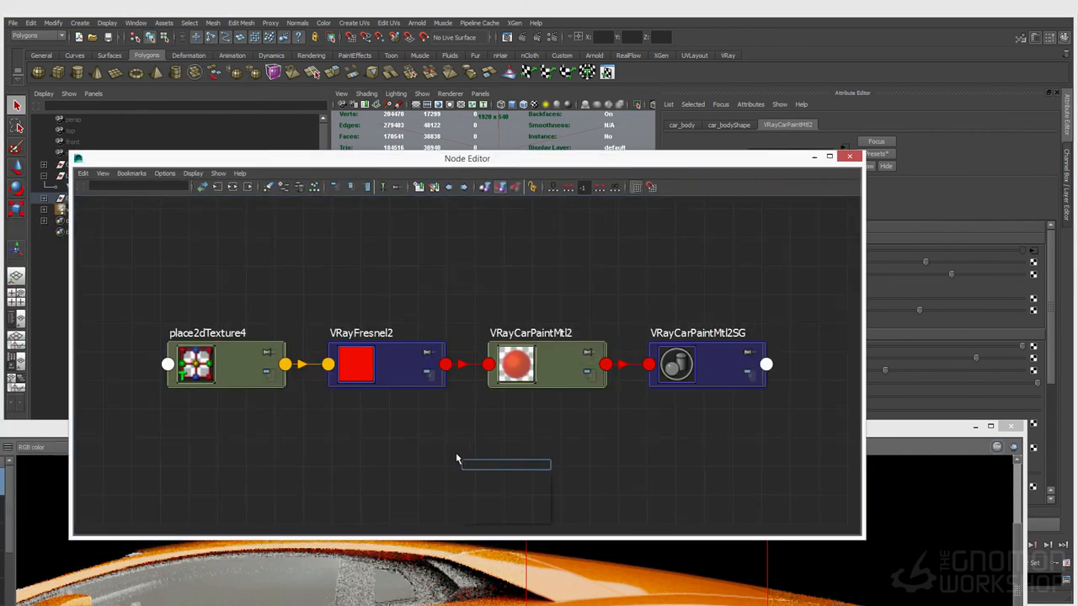
text(VRayBlendMtl)
key(Return)
drag(534, 495, 657, 481)
key(Delete)
click(705, 364)
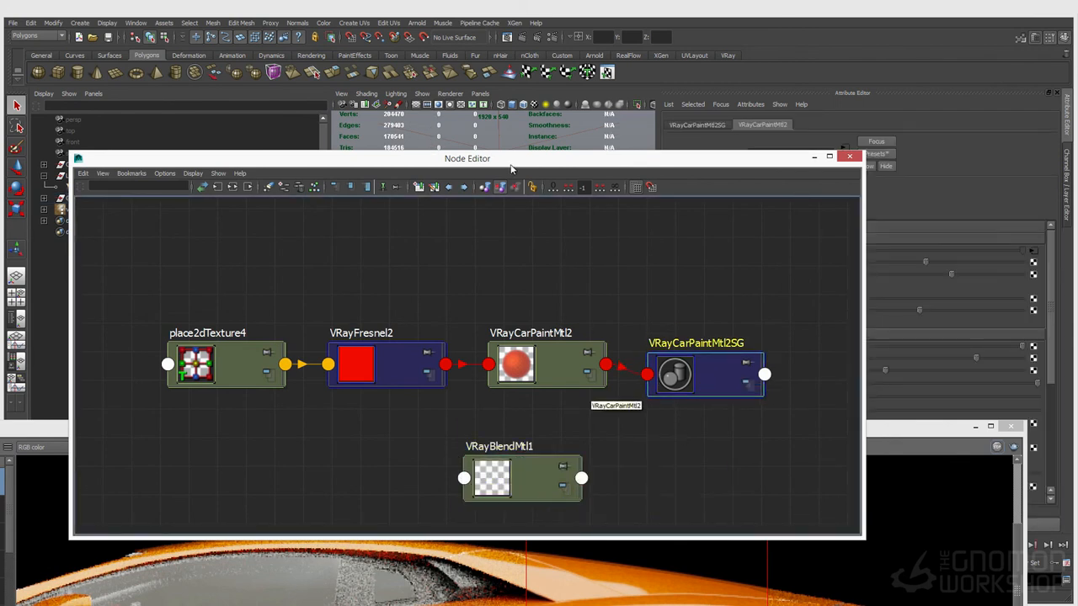
drag(511, 163, 361, 121)
click(355, 402)
middle_drag(369, 331, 743, 255)
drag(351, 439, 512, 439)
drag(450, 459, 355, 449)
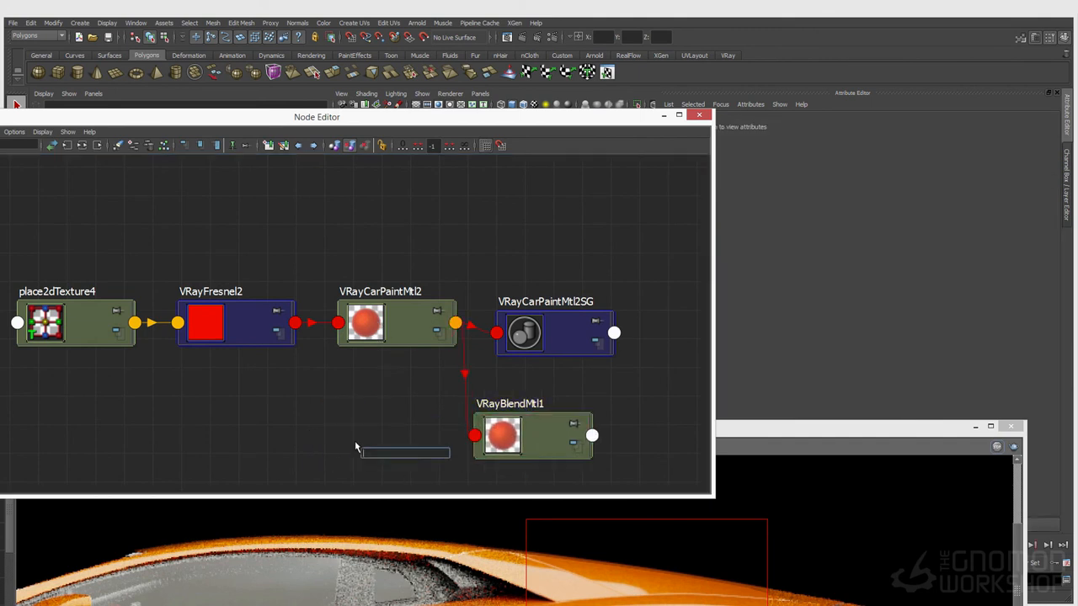
Create a new VRayMtl16 node and delete its shading group
text(VRayMtl)
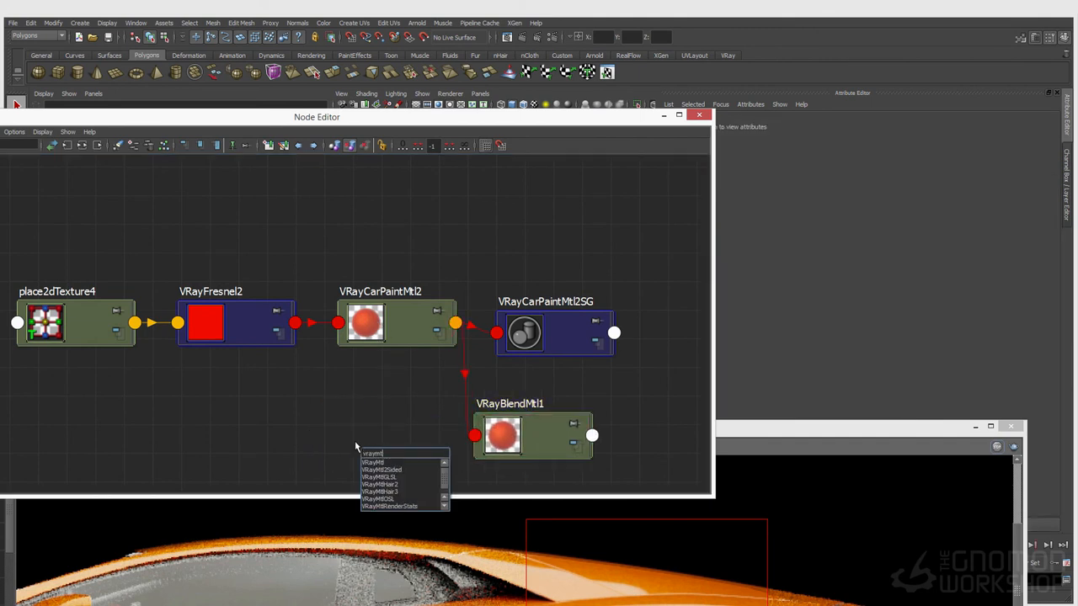
key(Return)
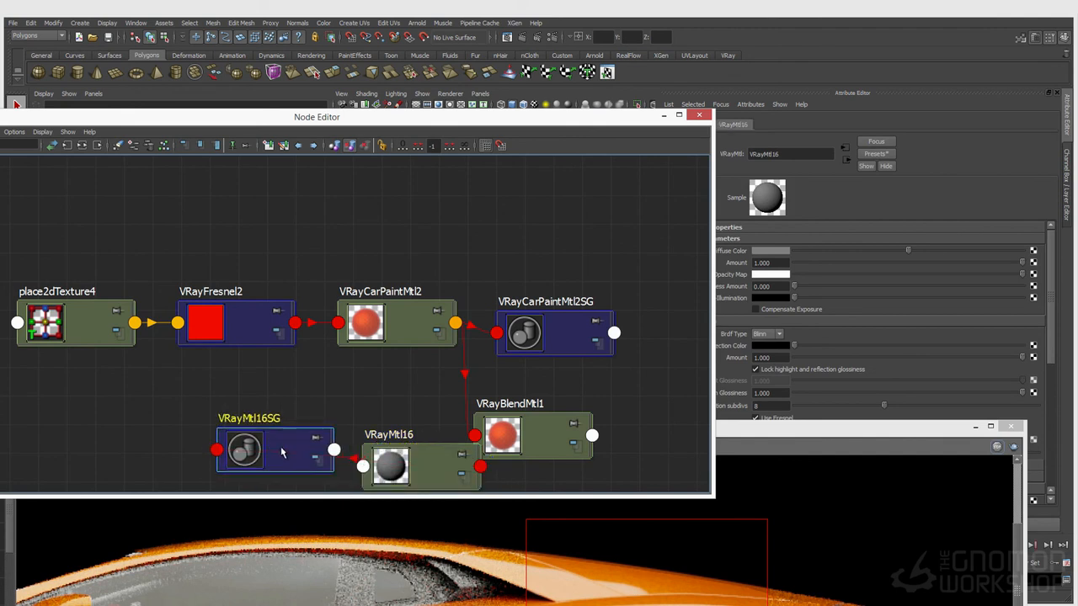
drag(493, 484, 576, 487)
key(Delete)
click(403, 453)
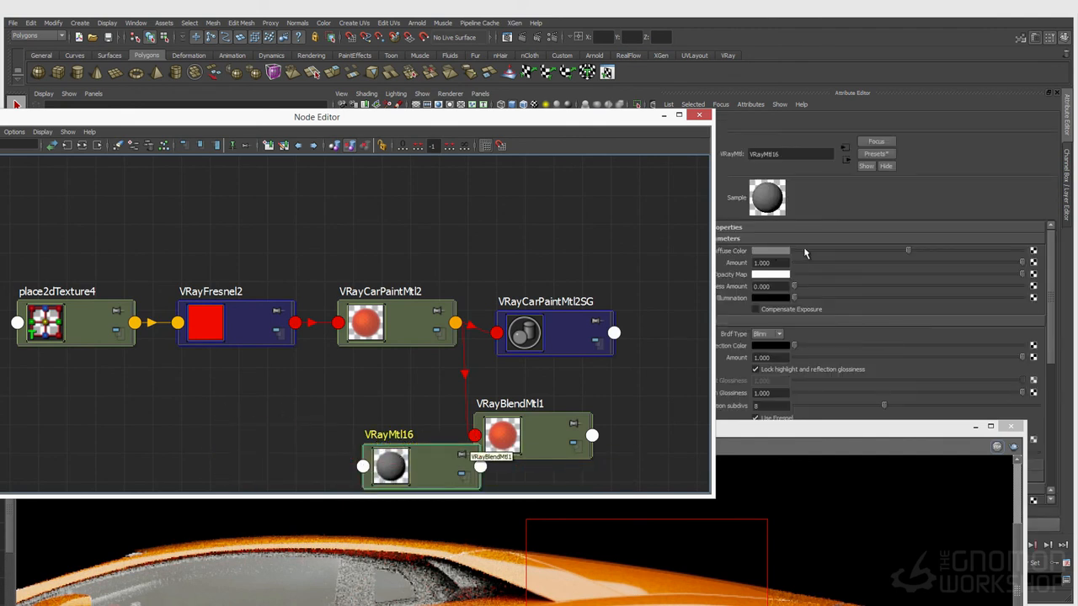
Give VRayMtl16 a dark brown diffuse colour
click(776, 253)
click(715, 247)
click(738, 283)
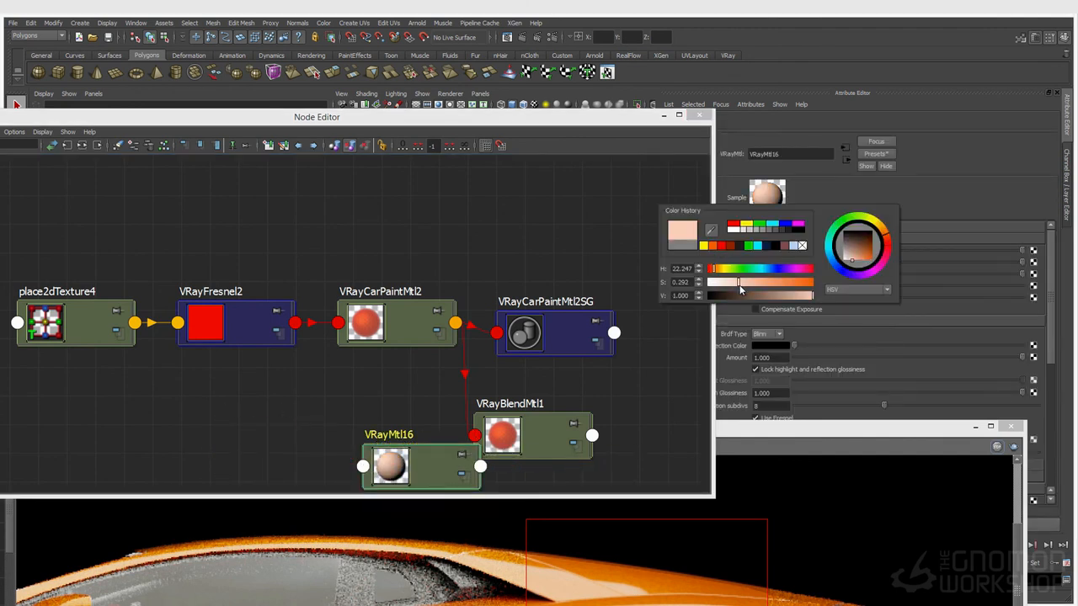
click(739, 296)
click(744, 282)
click(713, 269)
drag(716, 269, 720, 270)
click(747, 283)
click(745, 295)
Arrange the VRayBlendMtl1 and VRayMtl16 nodes in the graph
drag(573, 430, 610, 412)
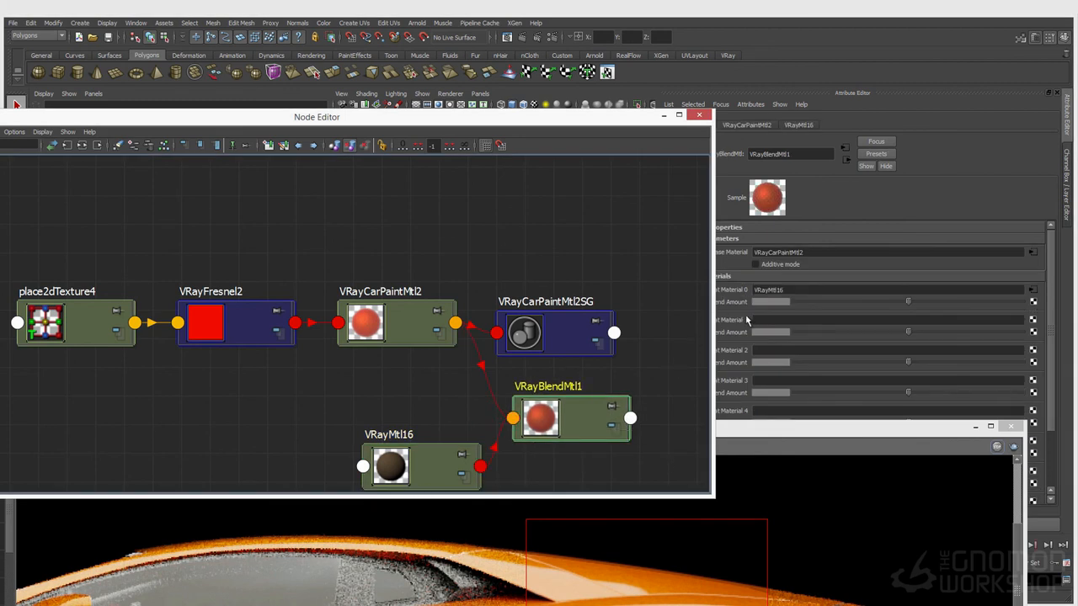
drag(429, 468, 427, 474)
click(393, 411)
key(Tab)
key(Escape)
key(Tab)
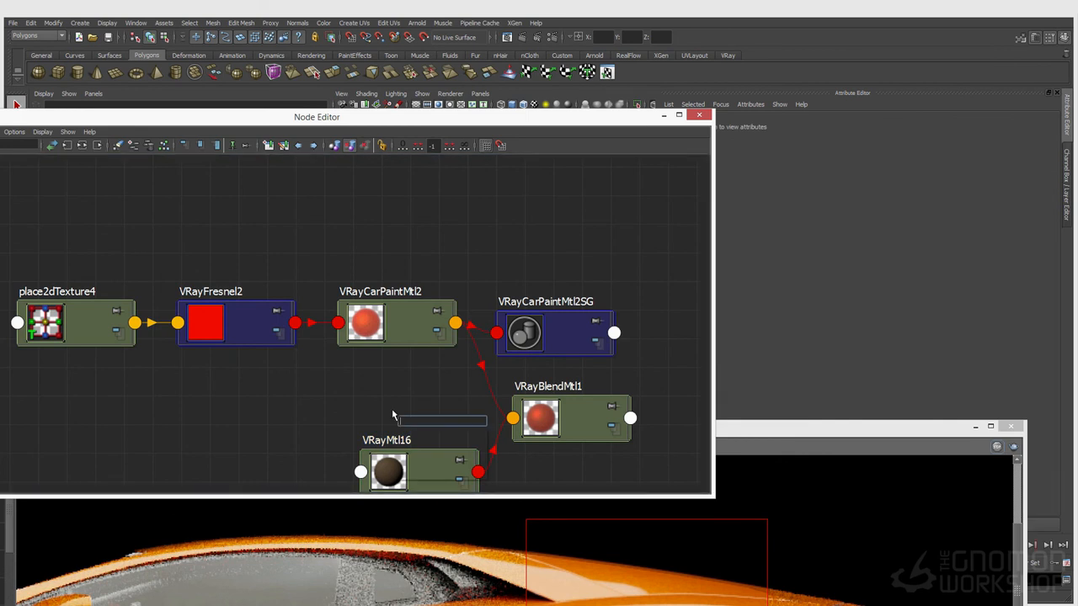
Create a noise texture and connect noise1 to VRayBlendMtl1's Material 0 Blend Amount
text(noi)
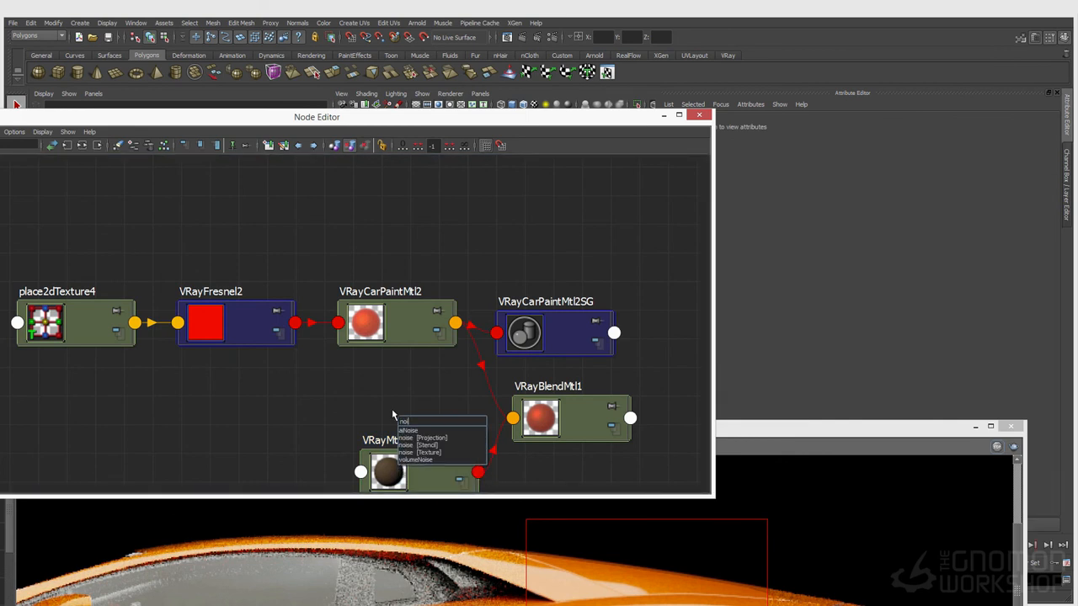
key(Tab)
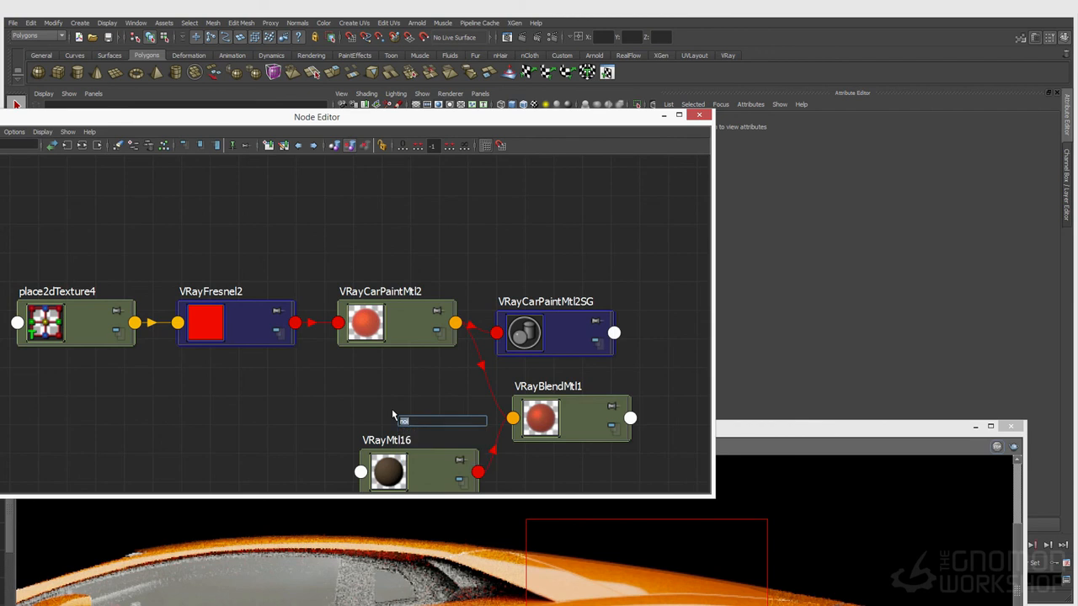
text(noise)
key(Down)
key(Down)
key(Down)
key(Down)
key(Return)
drag(322, 416, 292, 404)
drag(437, 436, 395, 401)
click(549, 434)
click(434, 412)
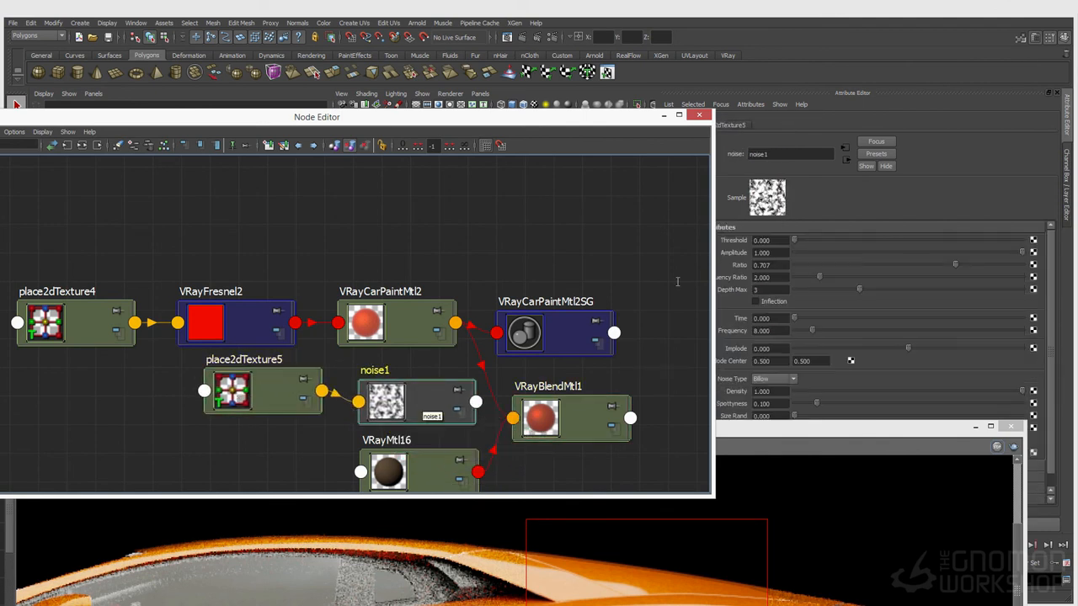
click(551, 428)
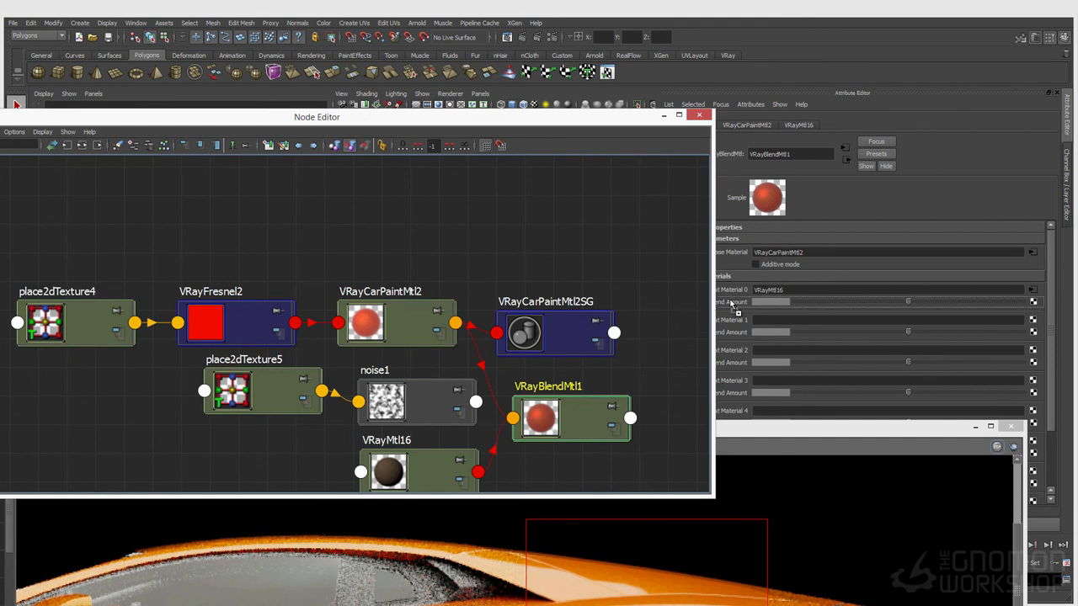
middle_drag(728, 302, 729, 303)
Assign VRayBlendMtl1 to the VRayCarPaintMtl2SG shading group and move the Node Editor aside
drag(754, 432, 797, 249)
click(664, 116)
drag(431, 238, 449, 255)
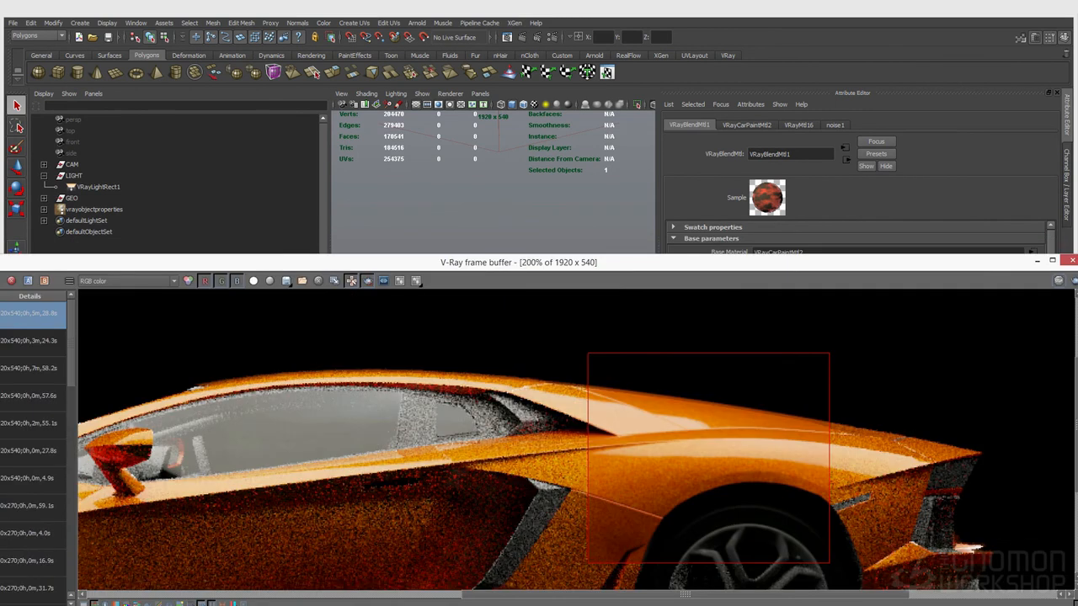
click(19, 478)
mouse_move(548, 406)
middle_down()
mouse_move(538, 428)
mouse_move(549, 377)
mouse_move(530, 340)
middle_up()
drag(530, 340, 636, 318)
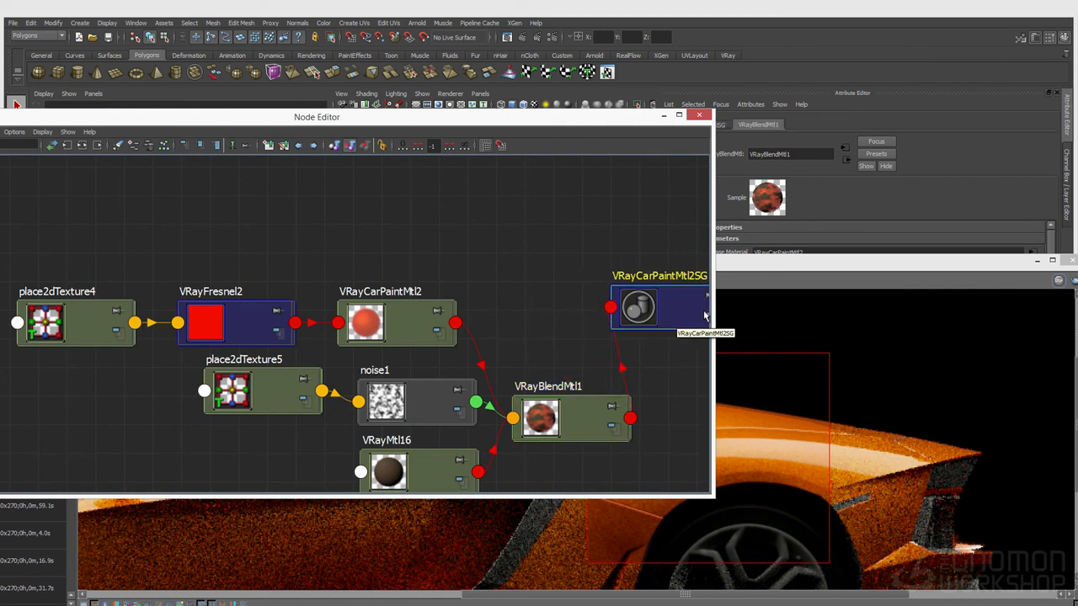
drag(754, 261, 666, 324)
drag(471, 121, 0, 95)
drag(384, 322, 344, 216)
click(417, 182)
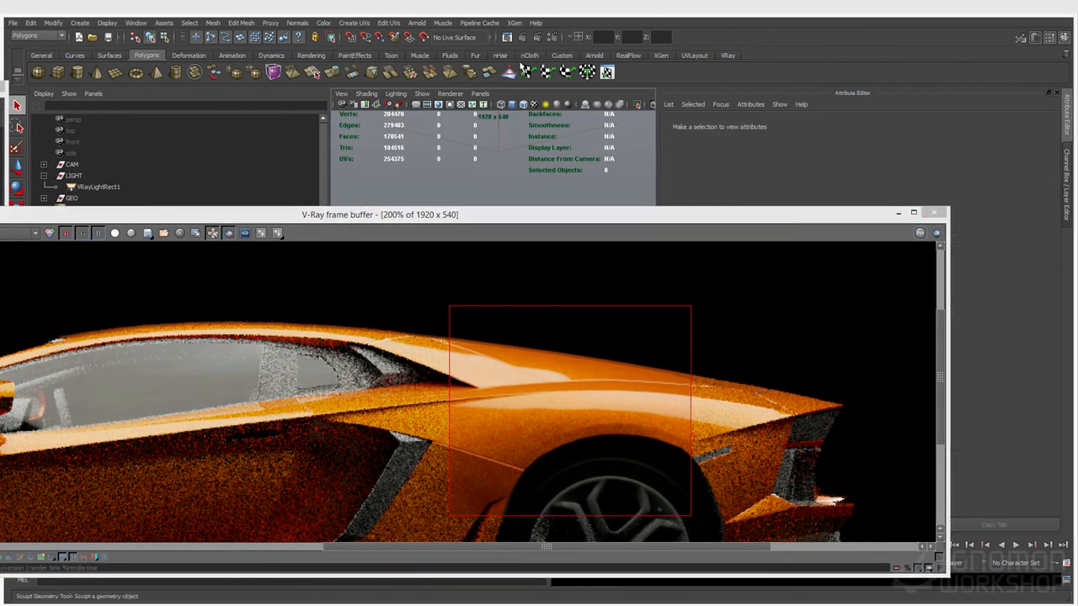
Re-render the car region in V-Ray and check the dark noise blotches over the orange fender
click(539, 39)
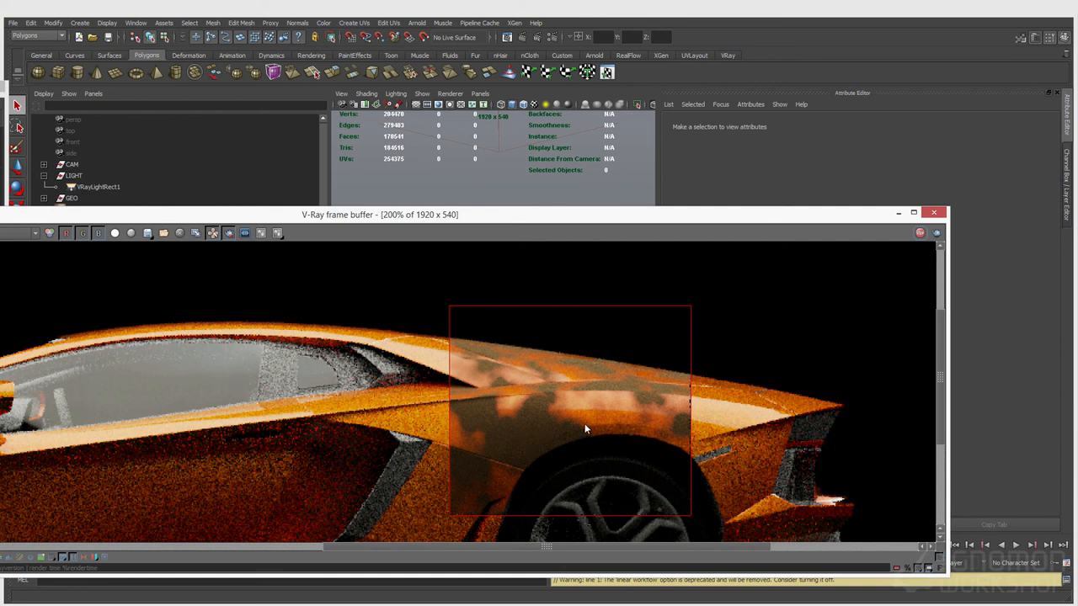
drag(471, 215, 521, 344)
click(0, 273)
drag(701, 347, 683, 422)
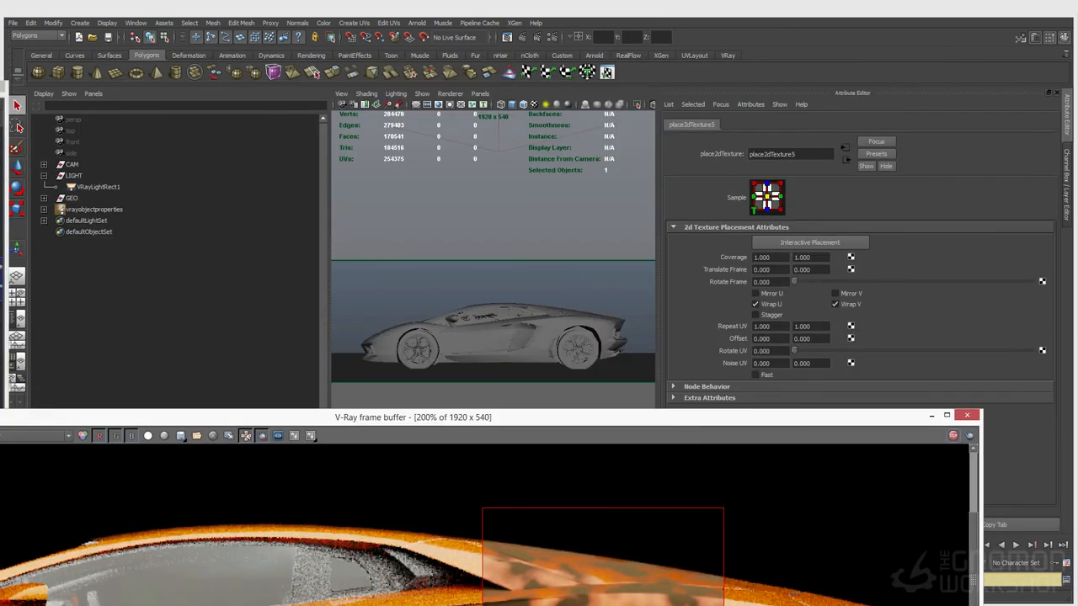
key(Delete)
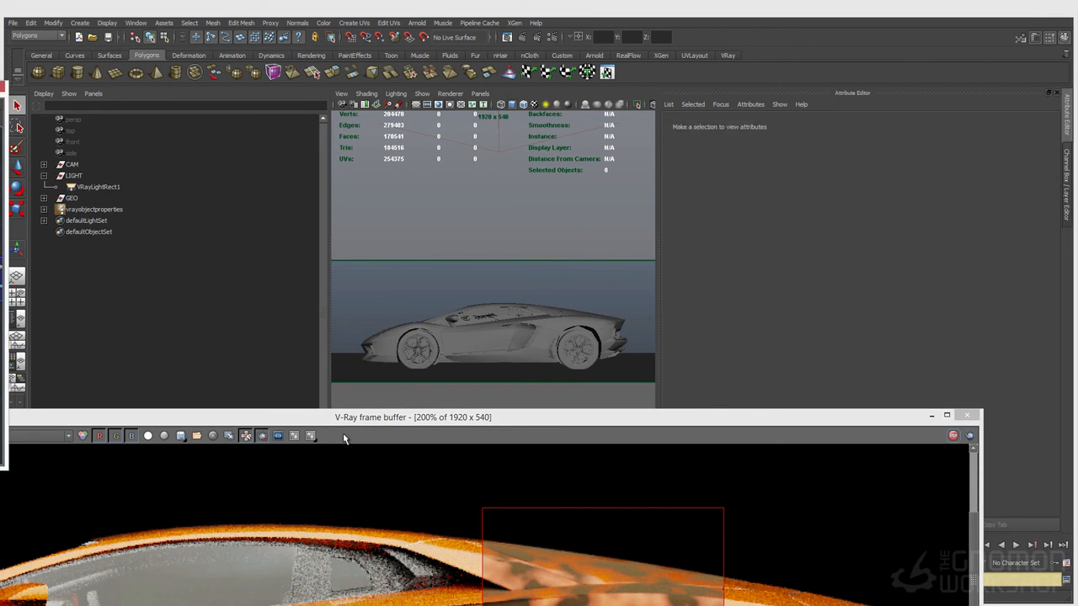
drag(165, 419, 186, 202)
click(3, 278)
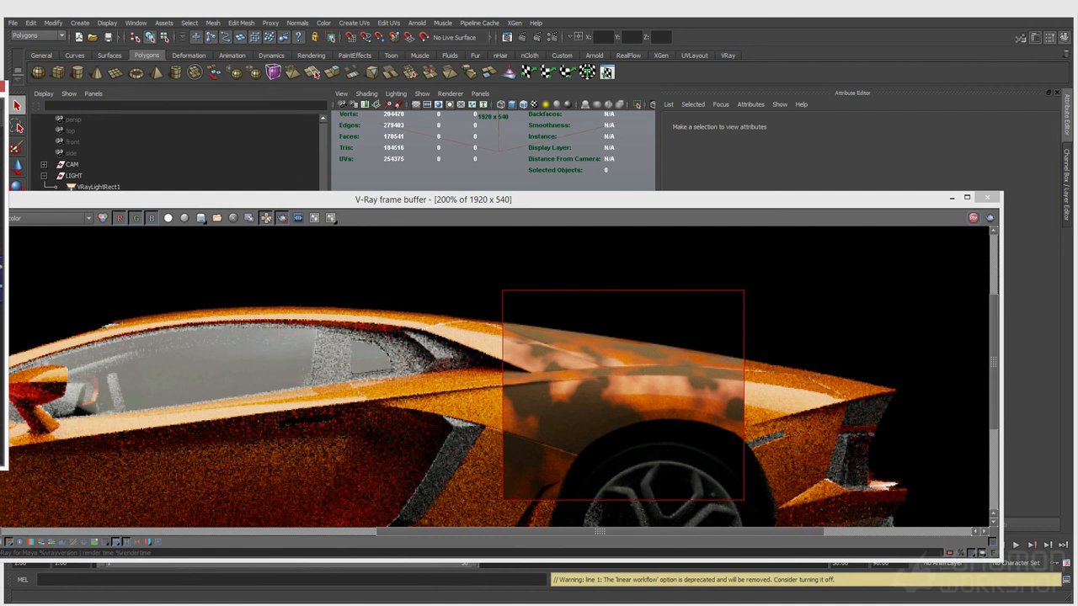
Create a new file texture node (file2) in the Node Editor and select it
drag(0, 92, 530, 85)
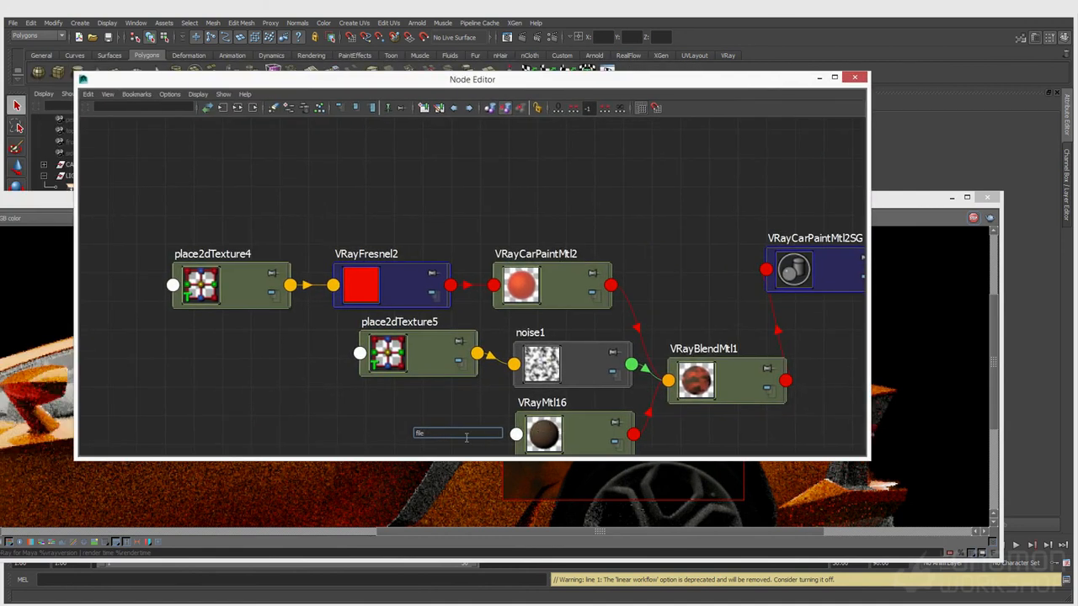
text(file)
key(BackSpace)
text(e)
key(Down)
key(Down)
key(Down)
key(Down)
key(Down)
key(Down)
key(Return)
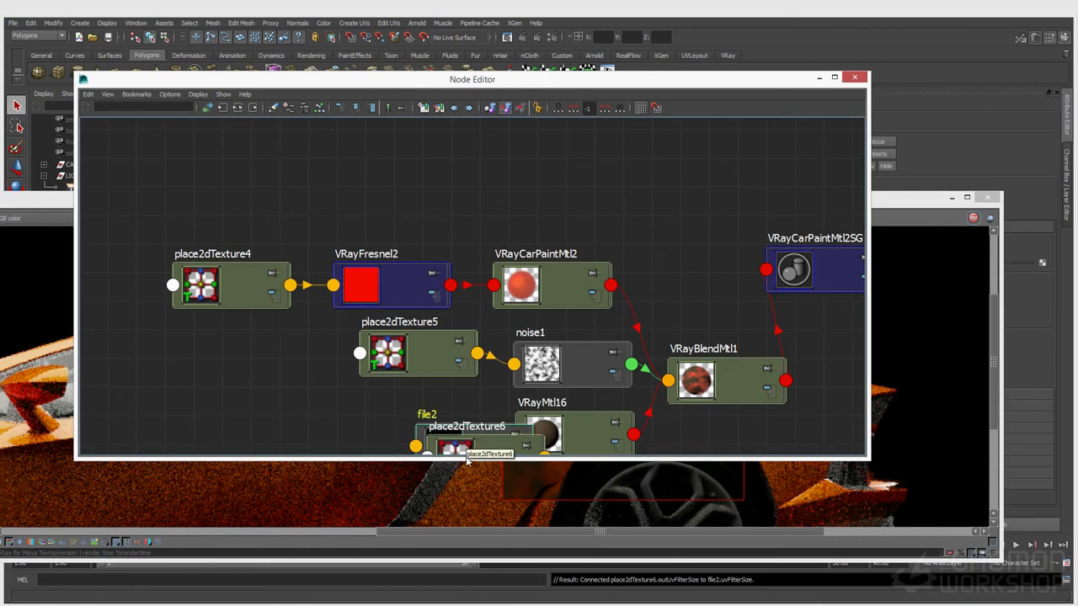
drag(495, 451, 385, 416)
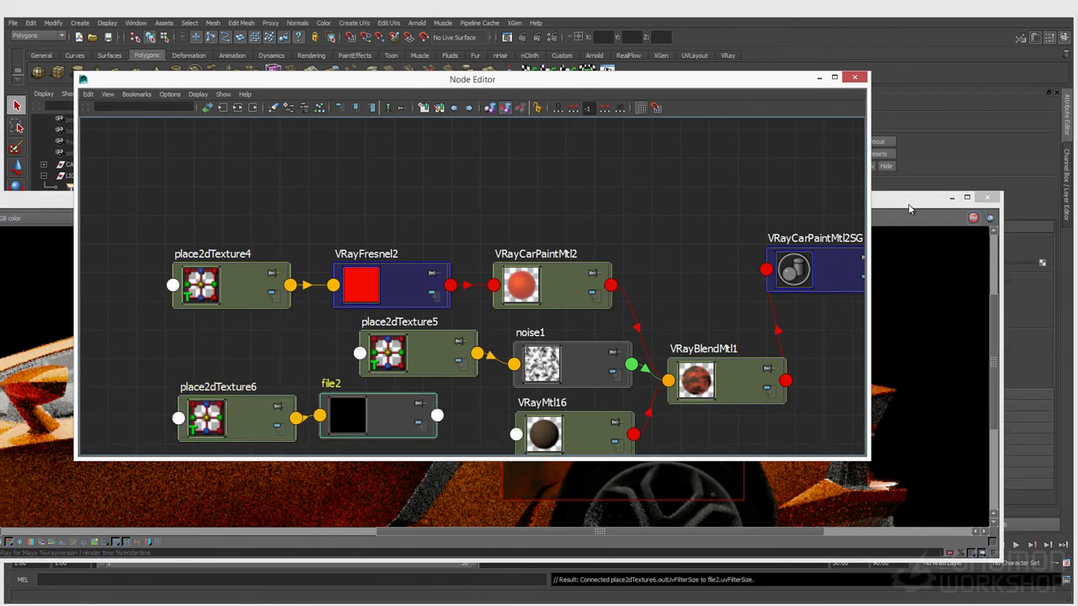
click(908, 210)
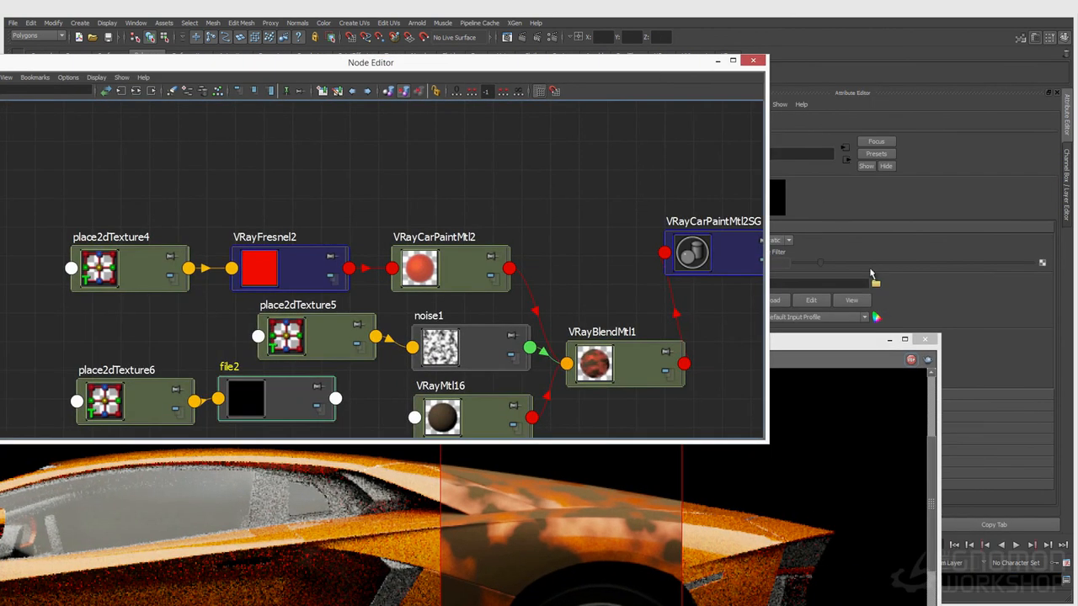
Load grunge_01_v001.jpg from the sourceimages folder into the file2 node
click(876, 285)
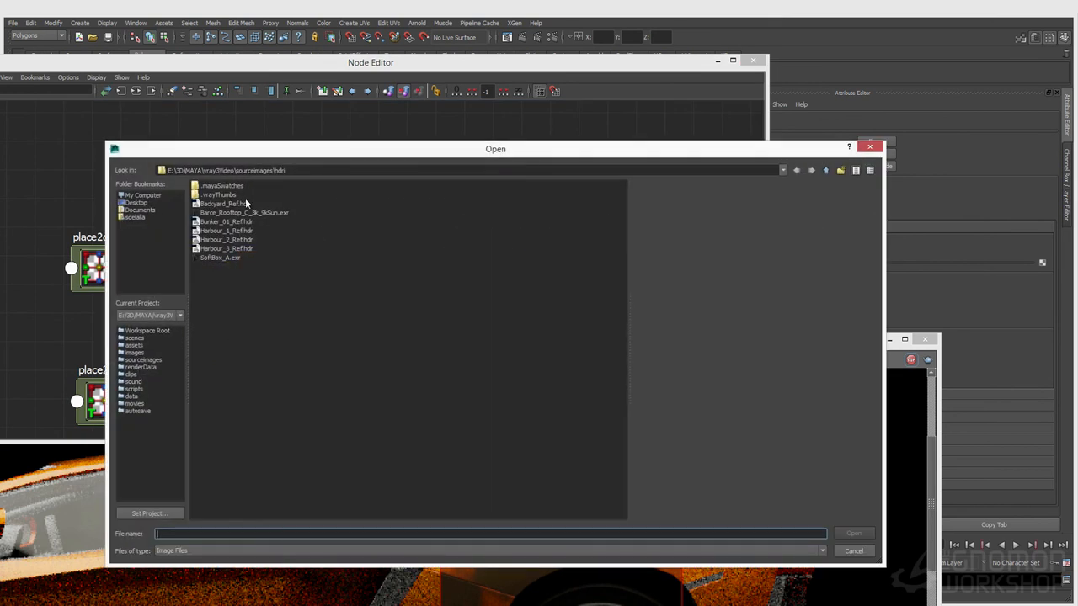
click(825, 171)
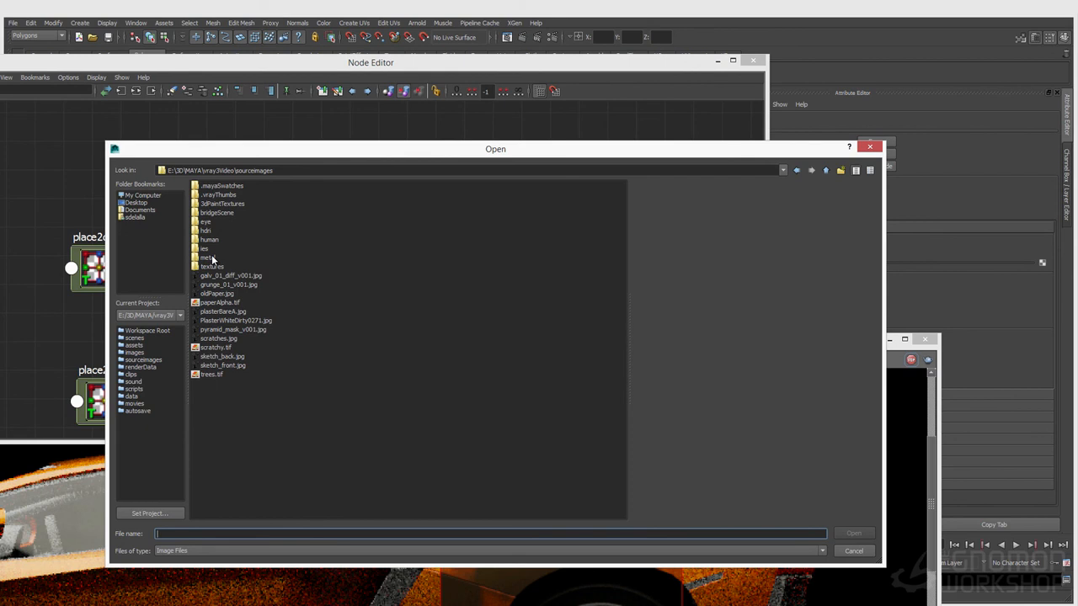
click(233, 357)
click(229, 341)
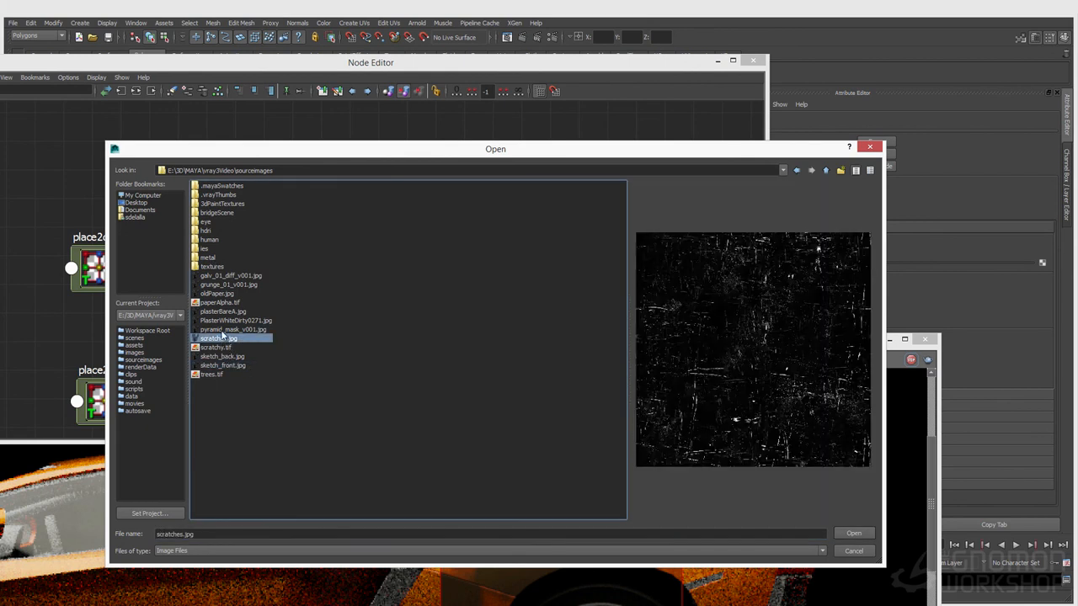
click(226, 321)
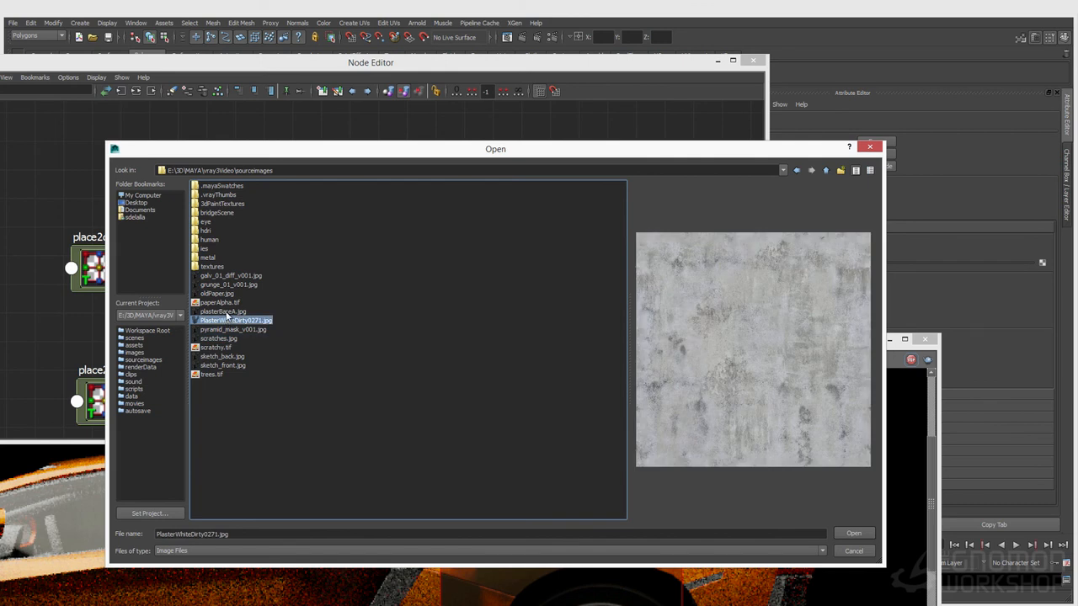
click(224, 312)
click(226, 321)
click(224, 293)
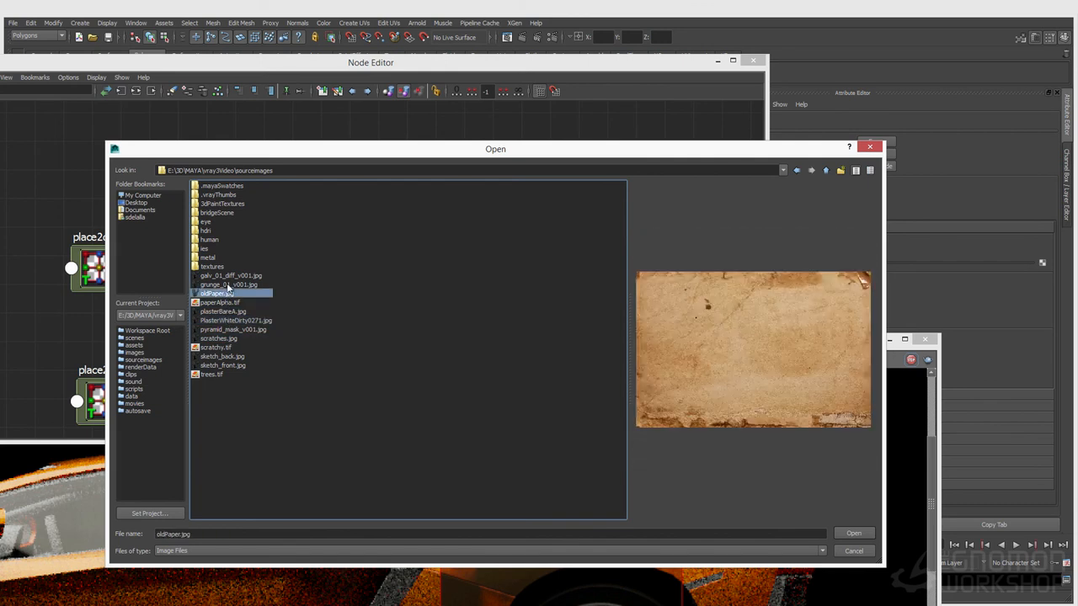
click(227, 285)
click(859, 535)
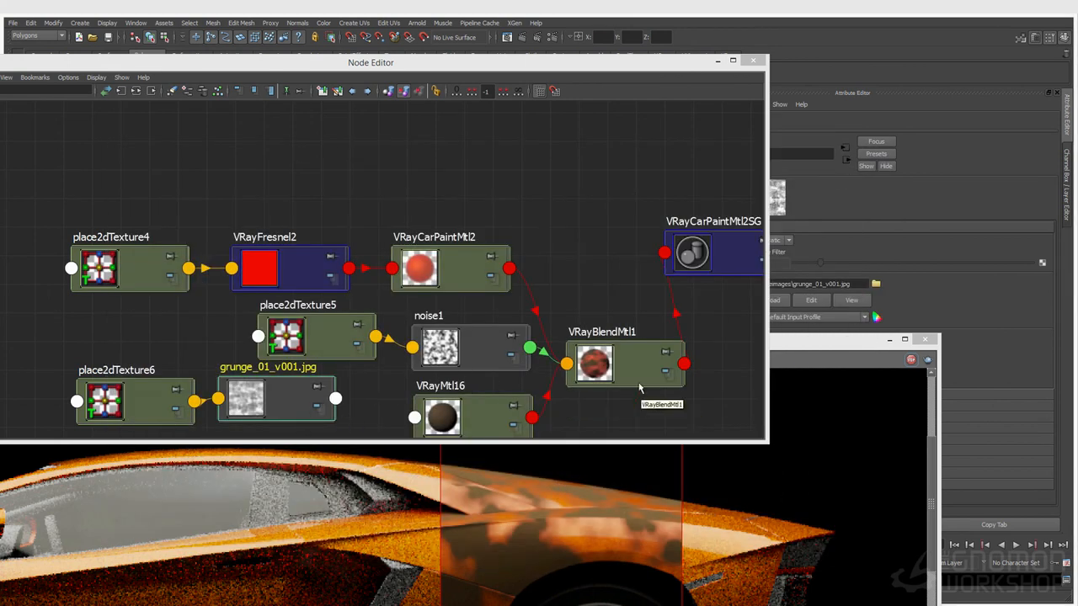
Connect the grunge file texture to VRayBlendMtl1's Blend Amount 0, replacing the noise
click(600, 362)
drag(800, 344, 762, 495)
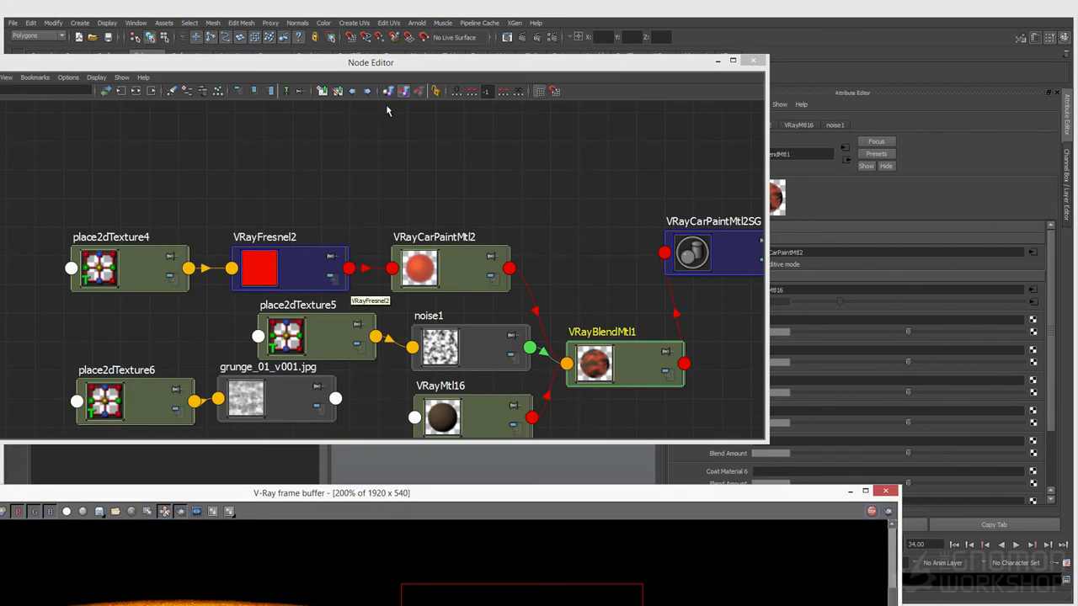
drag(404, 65, 329, 72)
middle_drag(180, 414, 728, 304)
drag(577, 494, 644, 244)
drag(446, 260, 434, 236)
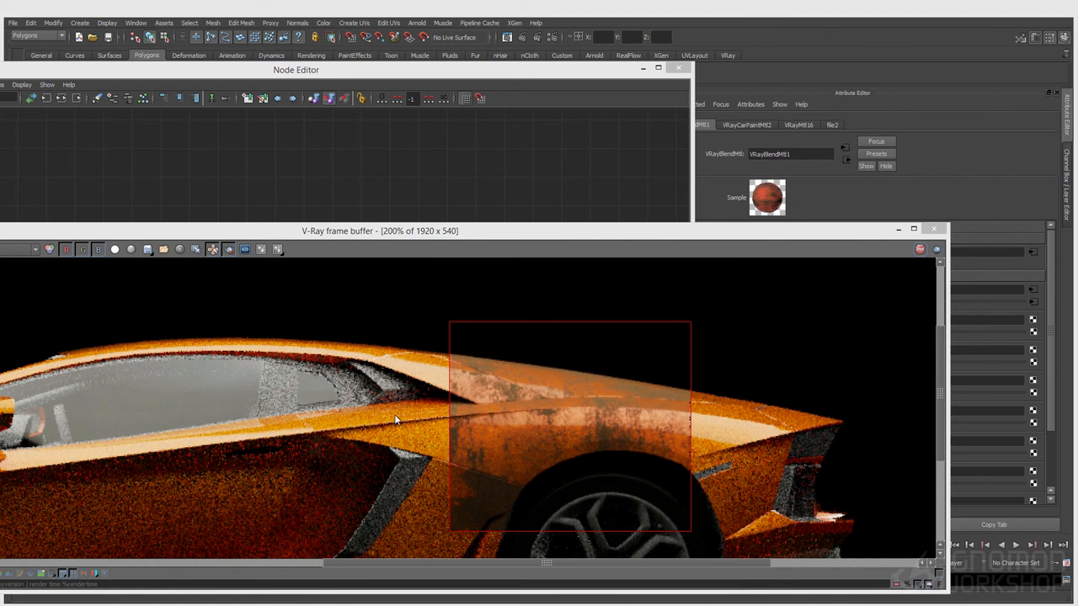
Maximize the V-Ray frame buffer and render a region around the whole car showing rusty grunge
drag(314, 78, 64, 484)
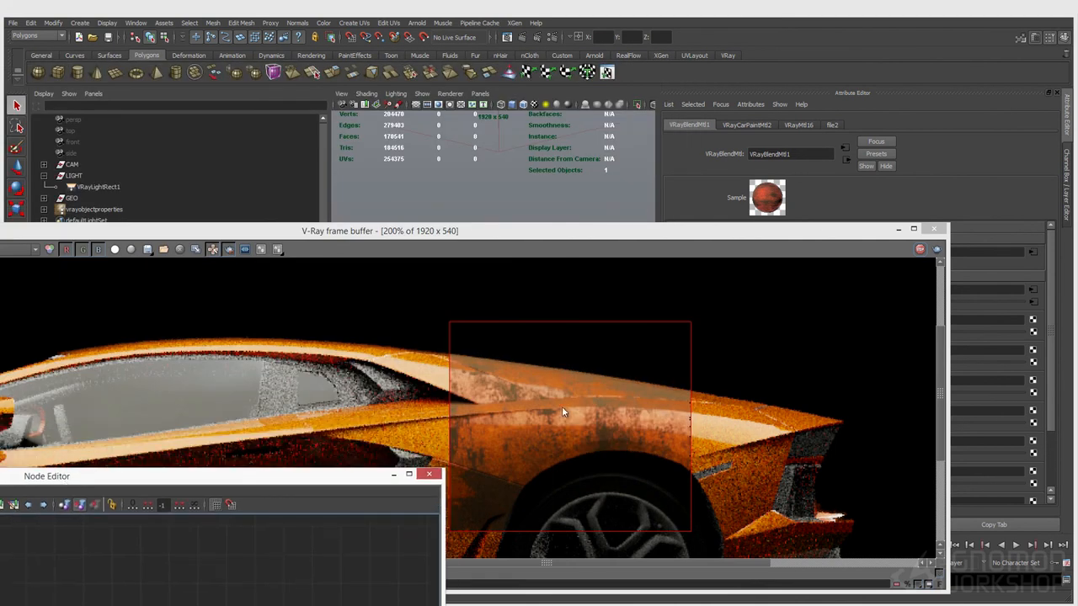
drag(476, 239, 491, 144)
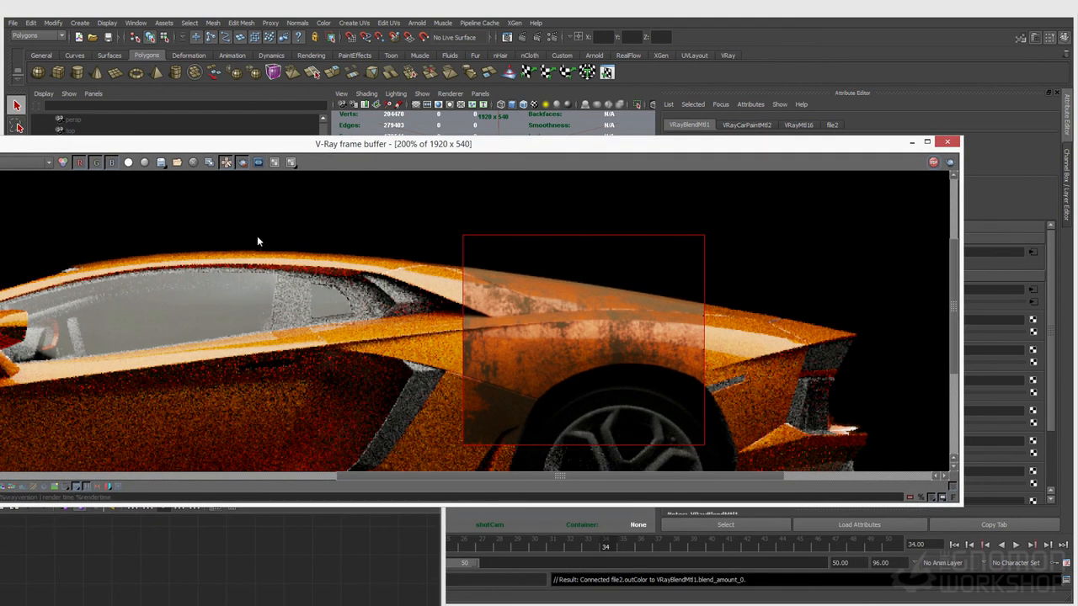
double_click(300, 145)
double_click(500, 289)
drag(170, 210, 950, 464)
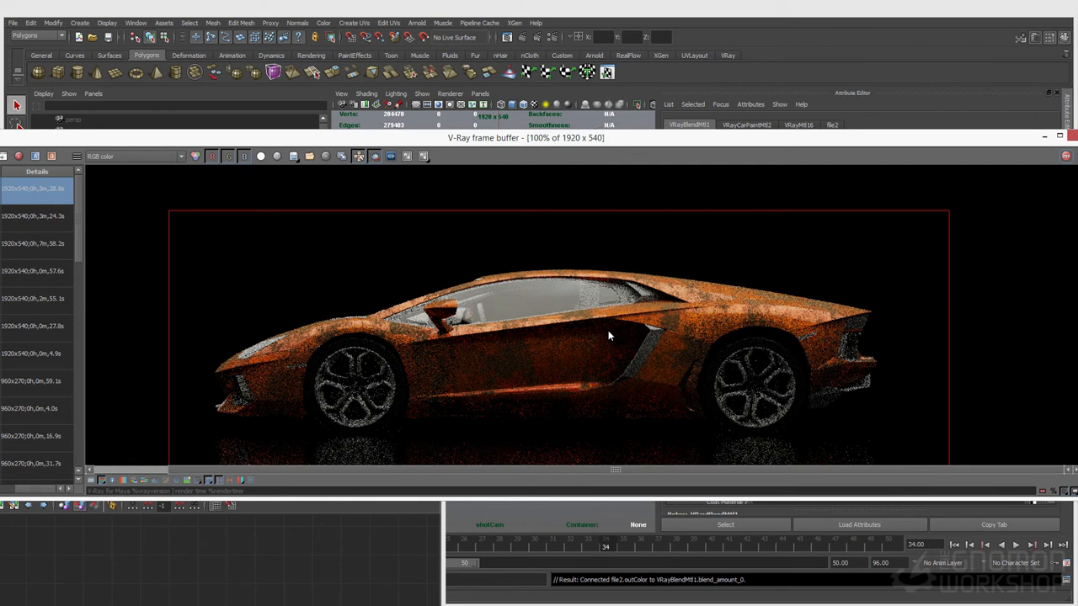
click(259, 547)
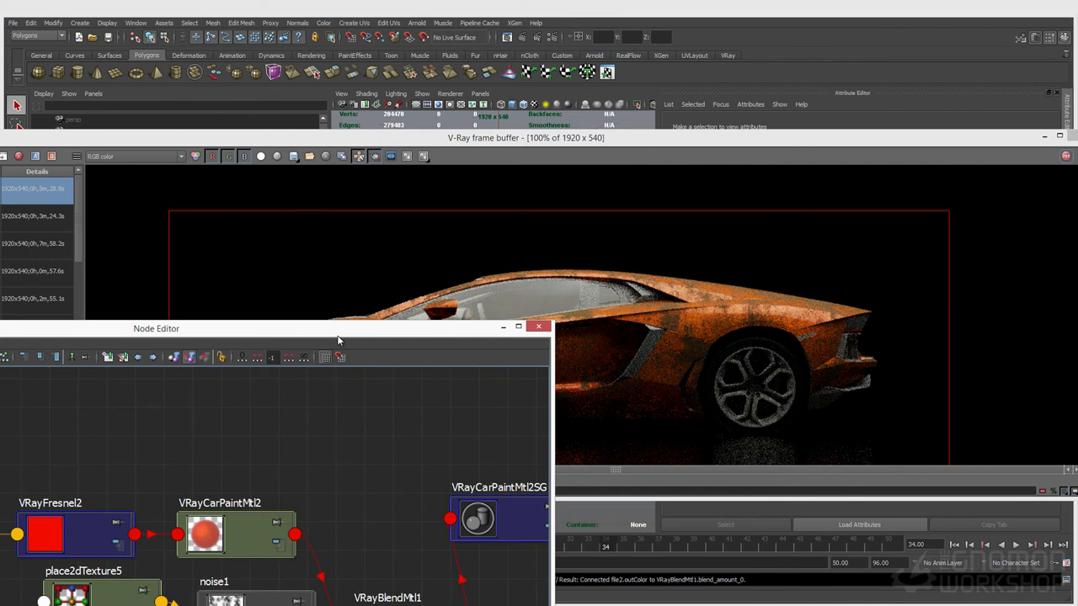
drag(338, 340, 340, 548)
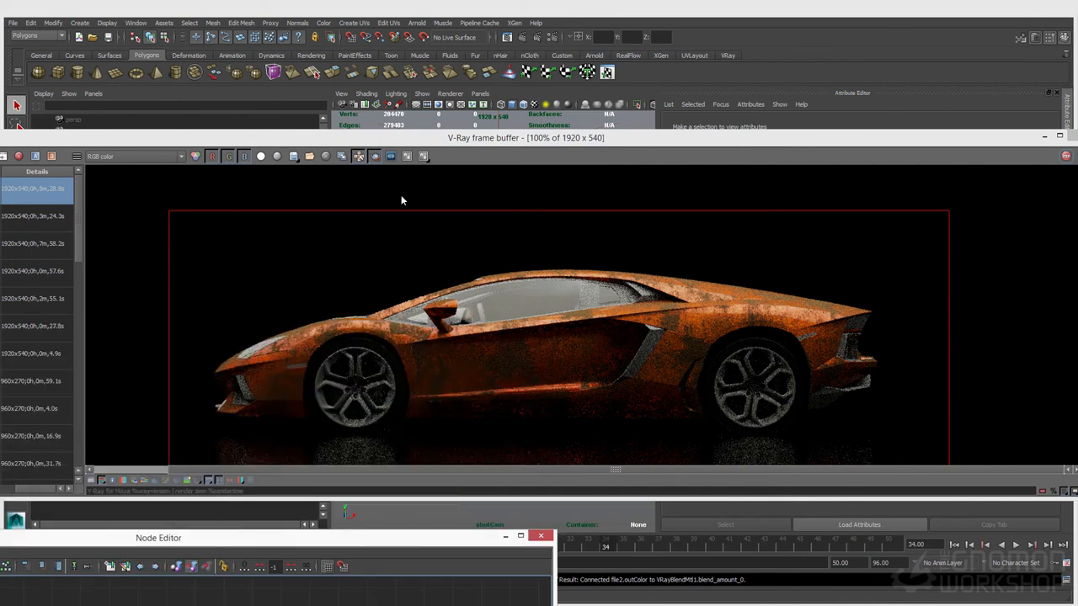
click(403, 132)
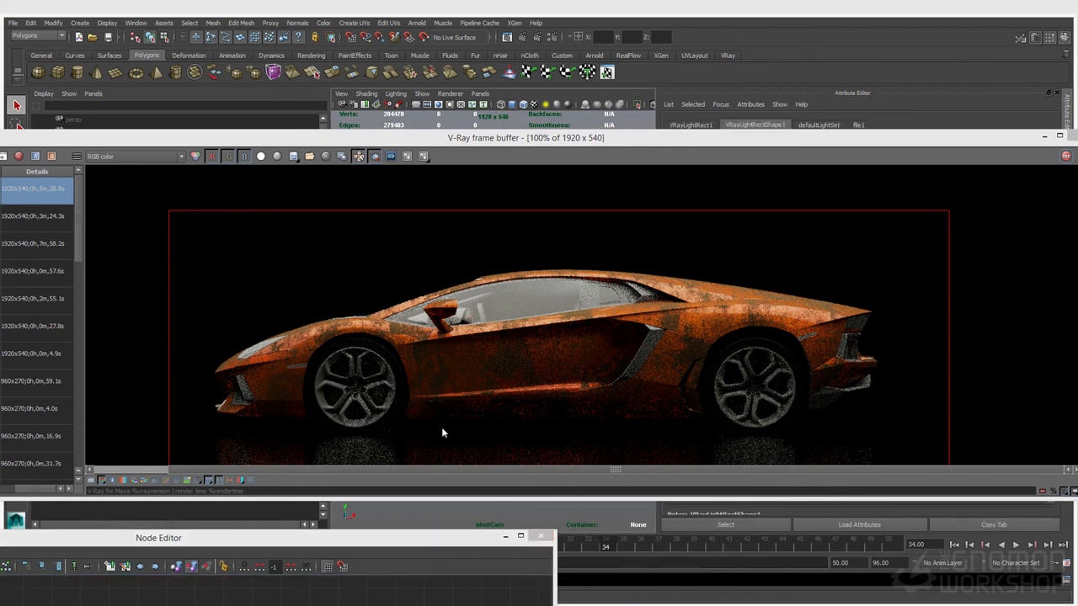